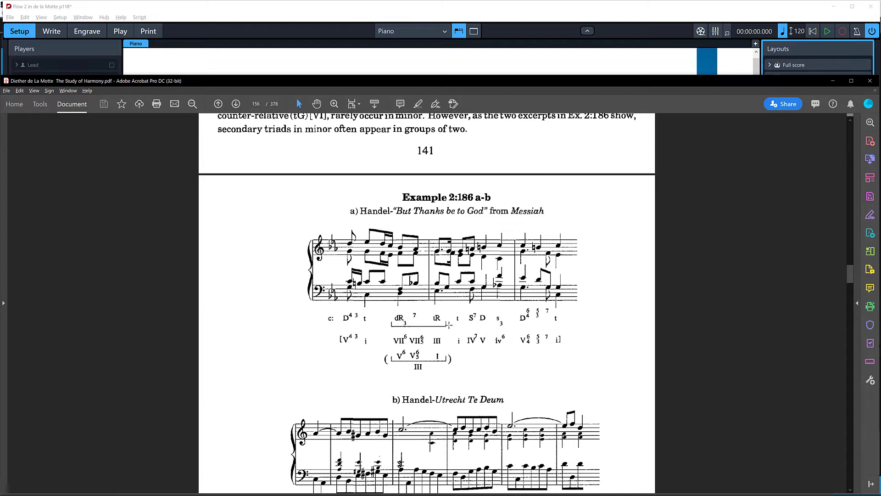
Scroll the PDF to show the '11. Secondary Triads in Minor Keys' heading above Example 2:186
scroll(529, 277, "up", 1)
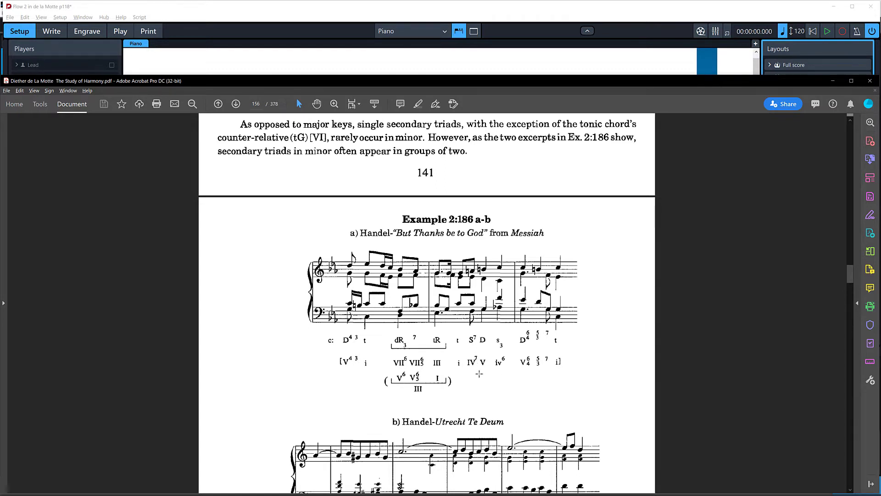
scroll(460, 365, "down", 2)
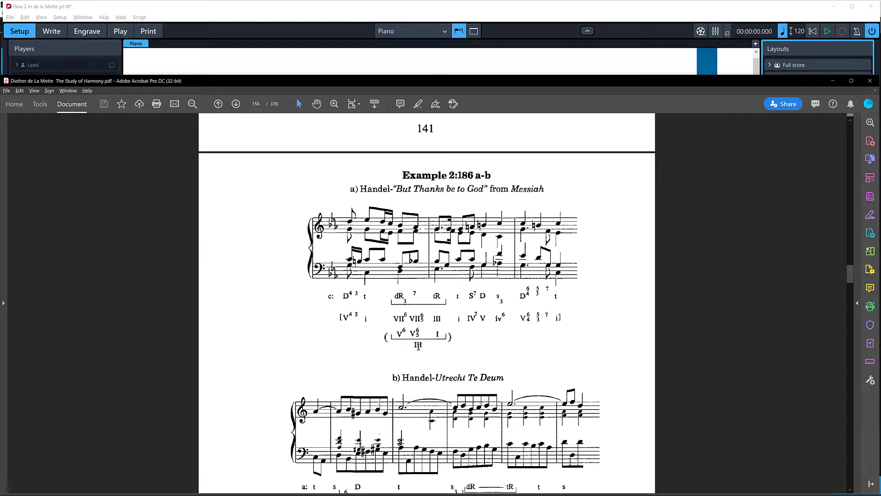
scroll(418, 345, "up", 5)
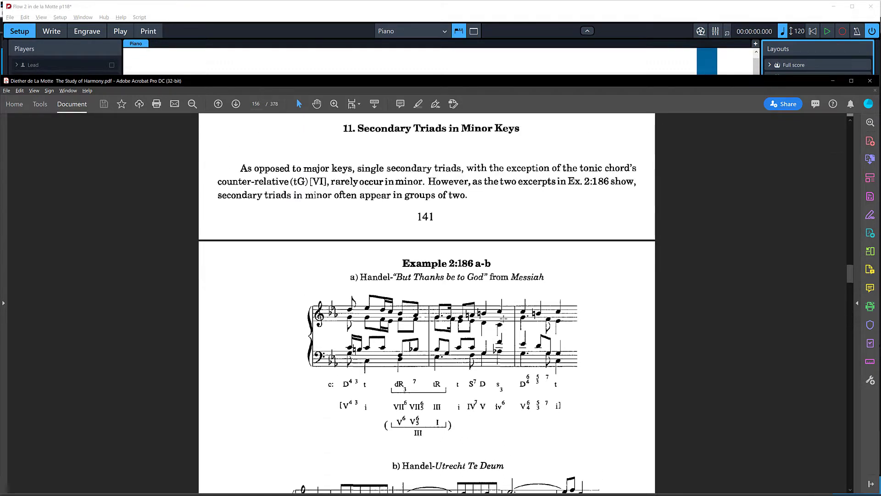
left_click(349, 12)
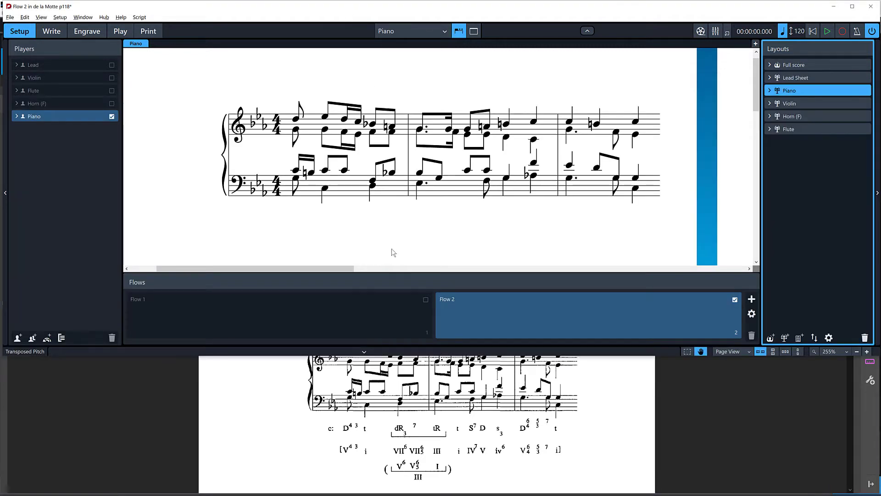
Switch to Write mode with Properties hidden, and review the Piano layout's Note Spacing options
key("ctrl+2")
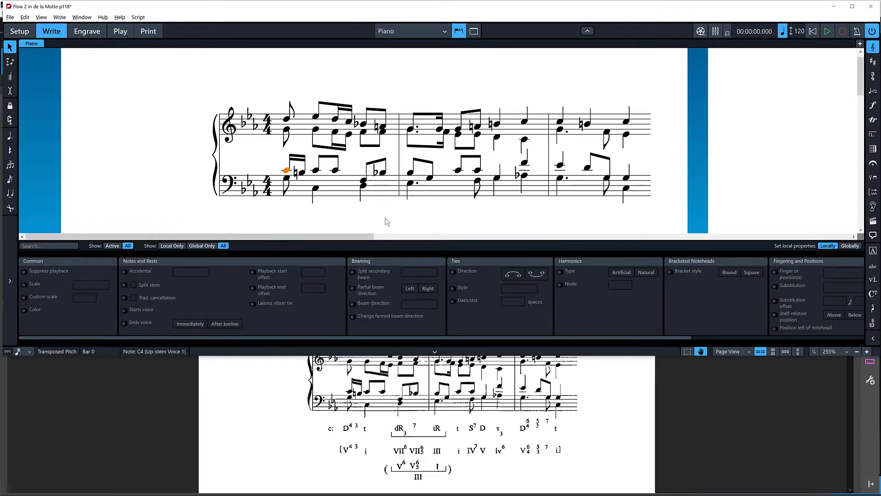
key("ctrl+8")
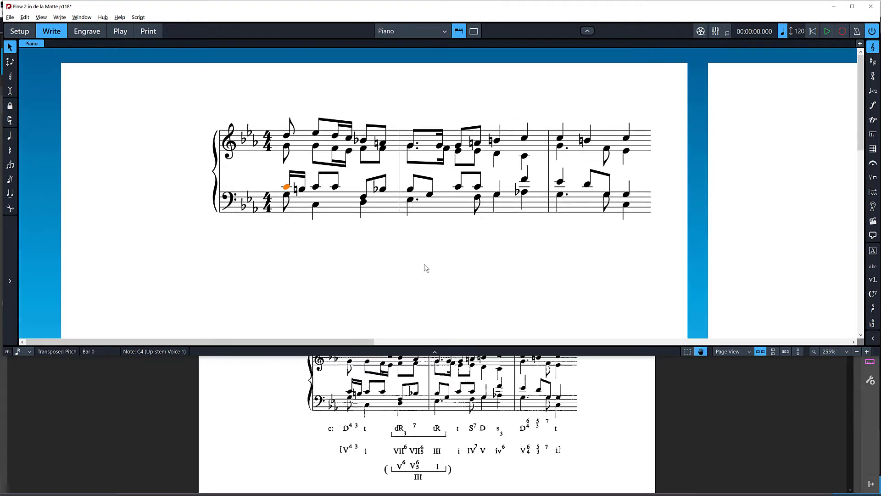
key("Escape")
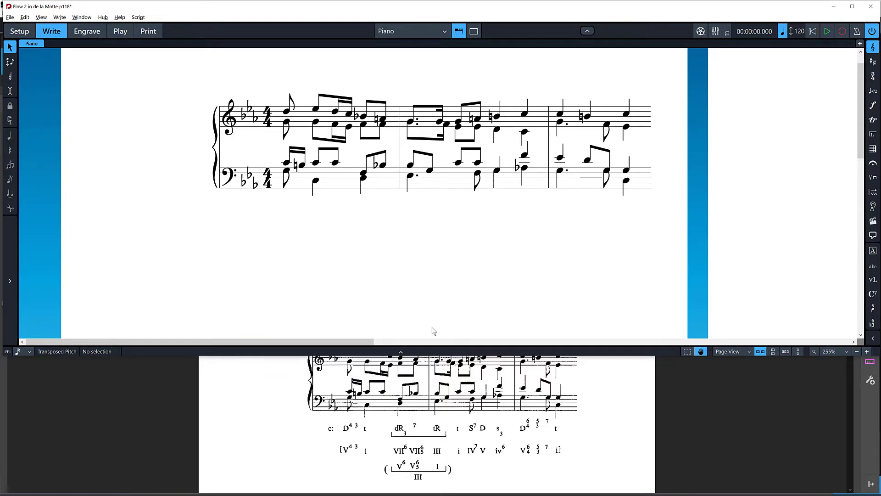
key("ctrl+shift+l")
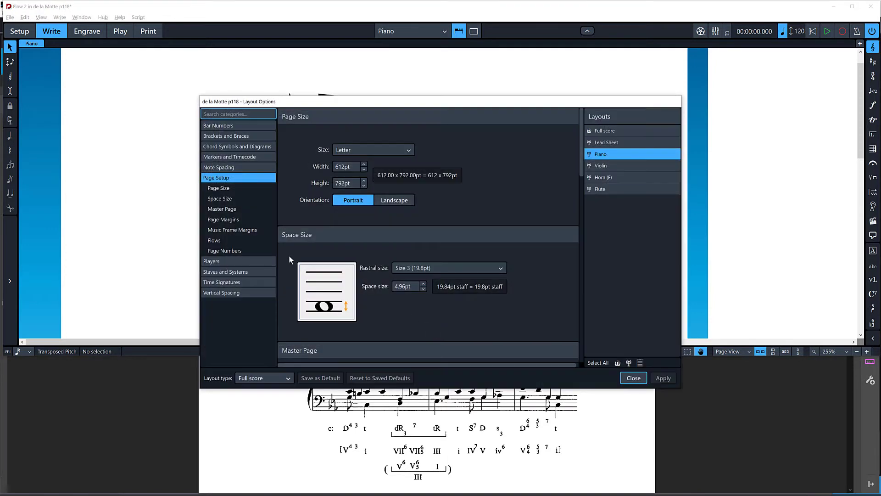
left_click(229, 170)
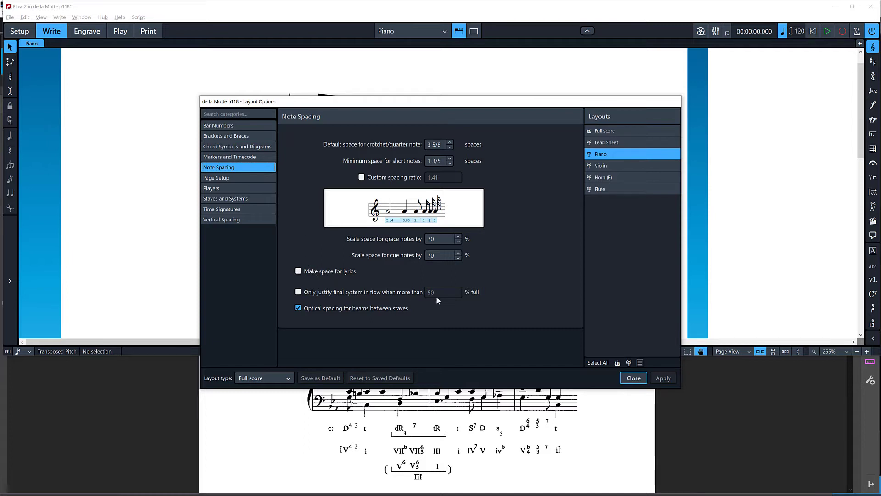
left_click(630, 379)
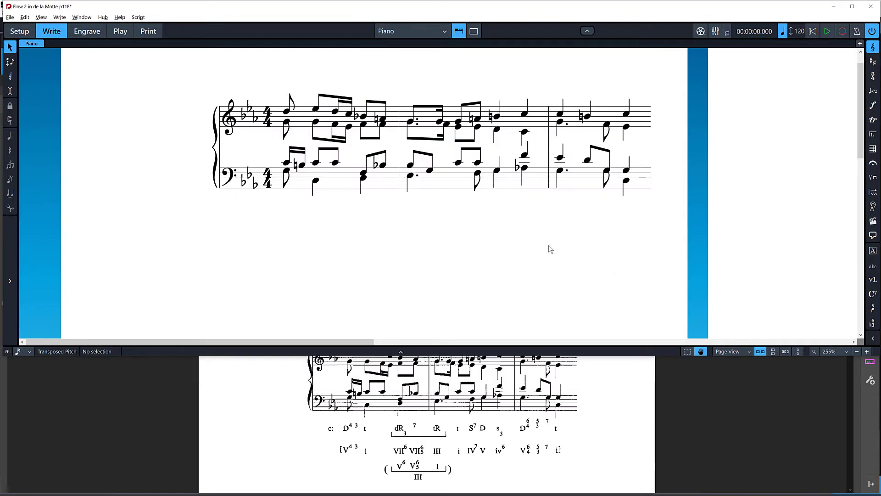
Bring up the Lyrics Vertical Position settings in Engraving Options
key("ctrl+shift+e")
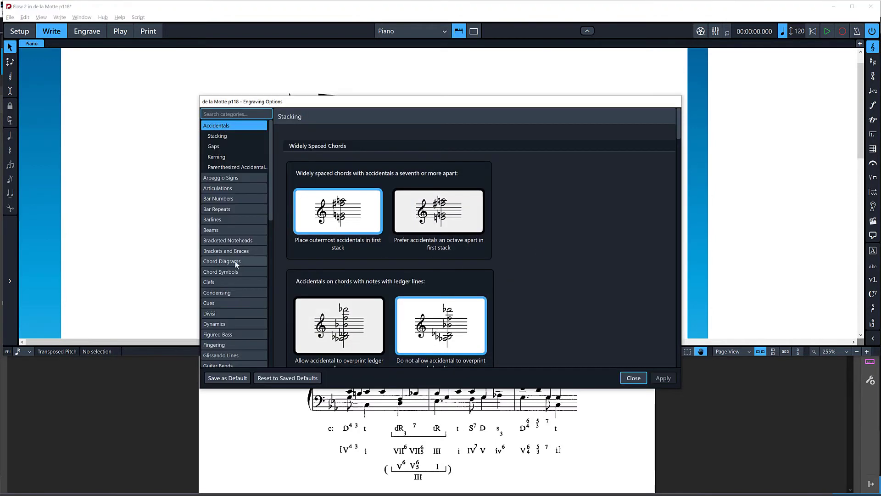
scroll(234, 264, "down", 3)
left_click(228, 302)
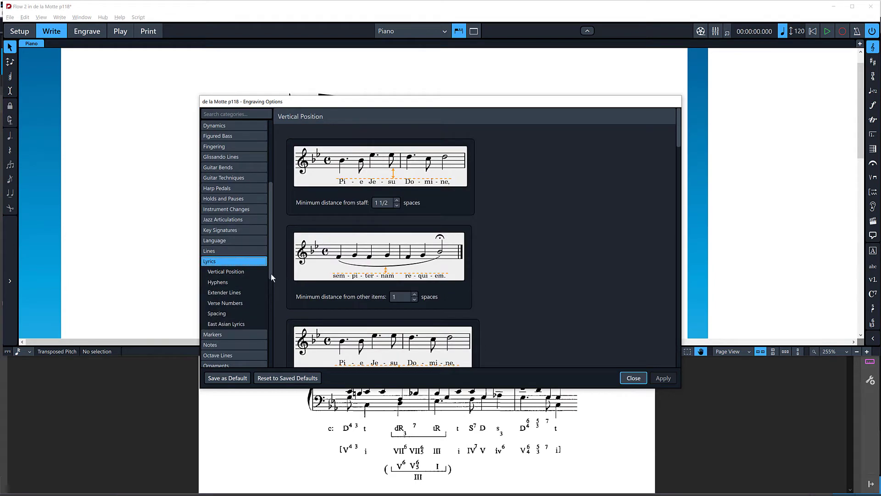
left_click(233, 292)
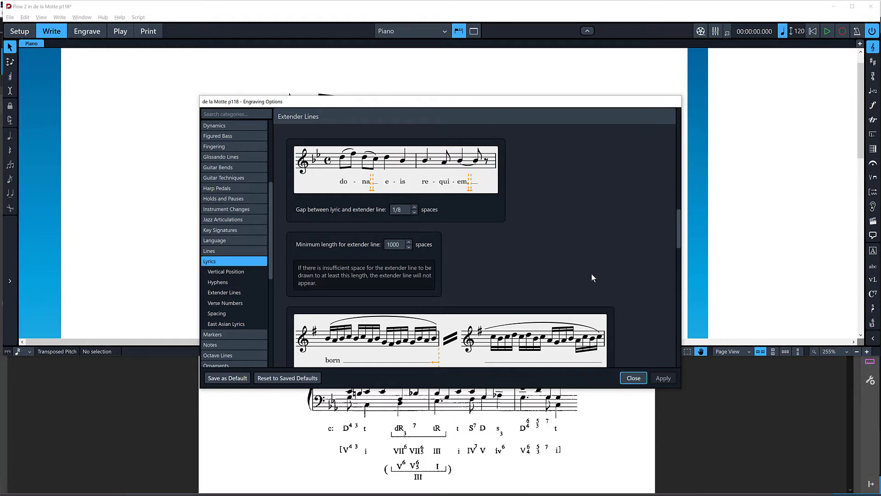
left_click(241, 274)
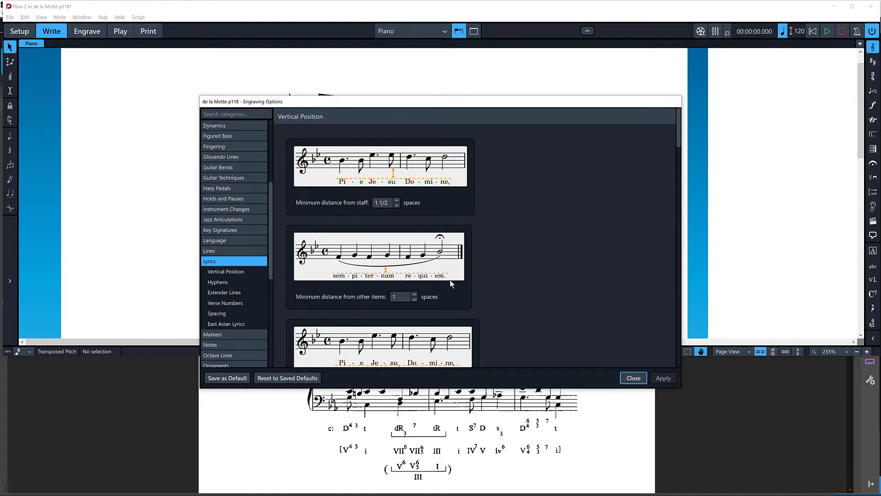
scroll(450, 280, "down", 3)
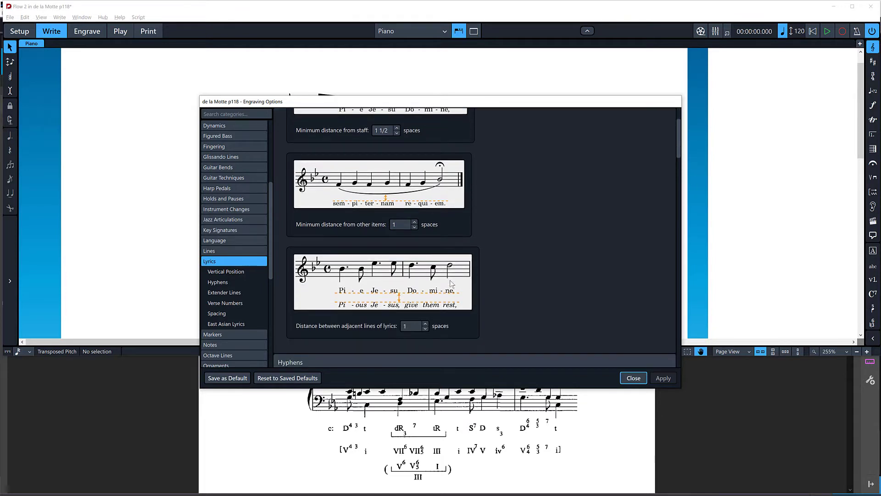
Raise the distance between adjacent lyric lines to 2 spaces and apply it
left_click(425, 323)
left_click(426, 324)
left_click(425, 323)
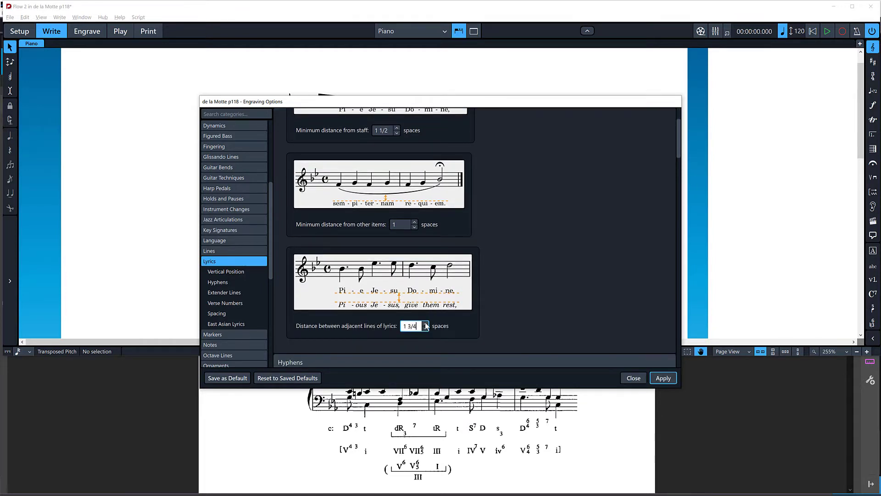
left_click(425, 323)
left_click(425, 323)
left_click(662, 378)
left_click(634, 378)
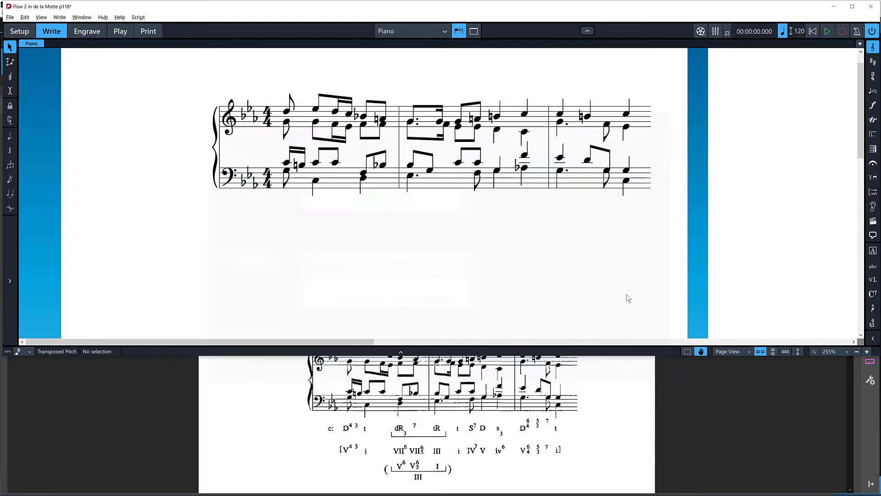
scroll(510, 253, "up", 1)
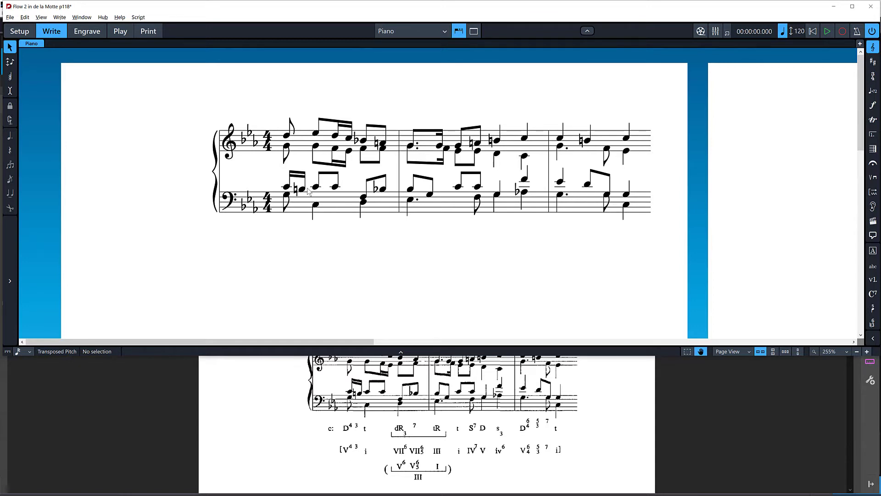
Select the first bass sixteenth note and start lyric entry on it
left_click(286, 187)
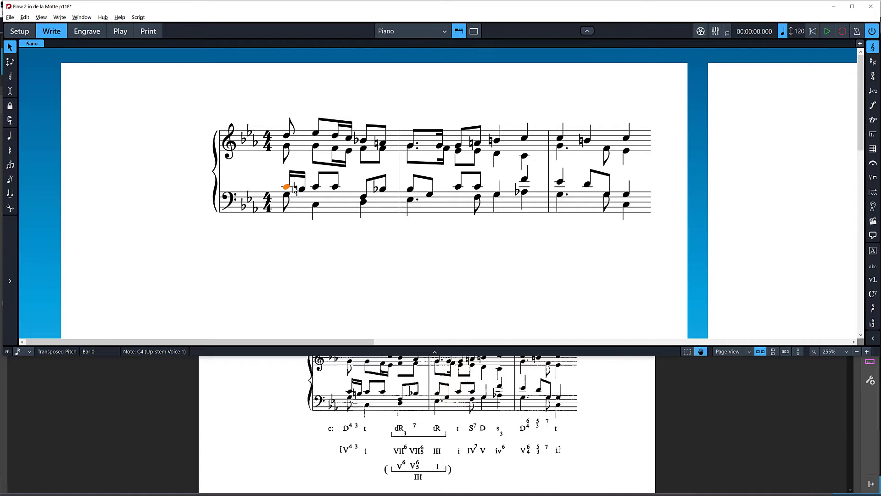
key("shift+f")
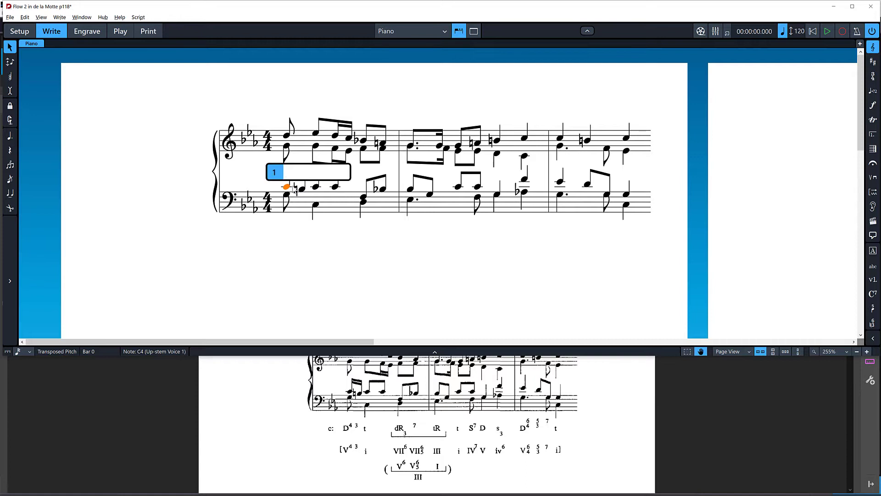
Enter the lyric 'c: D4' under the first bass note
type("c")
type("D4")
key("Return")
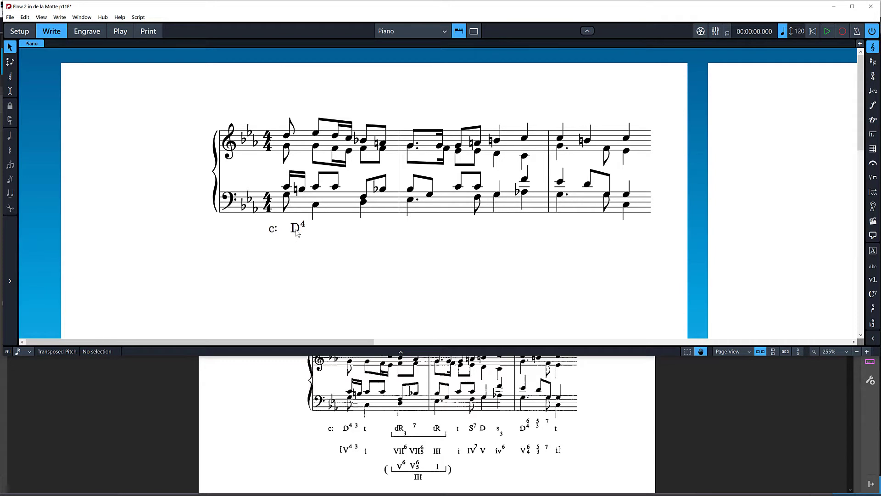
Set the c: D4 lyric's text alignment to Left, then switch to Engrave mode
left_click(294, 230)
key("ctrl+8")
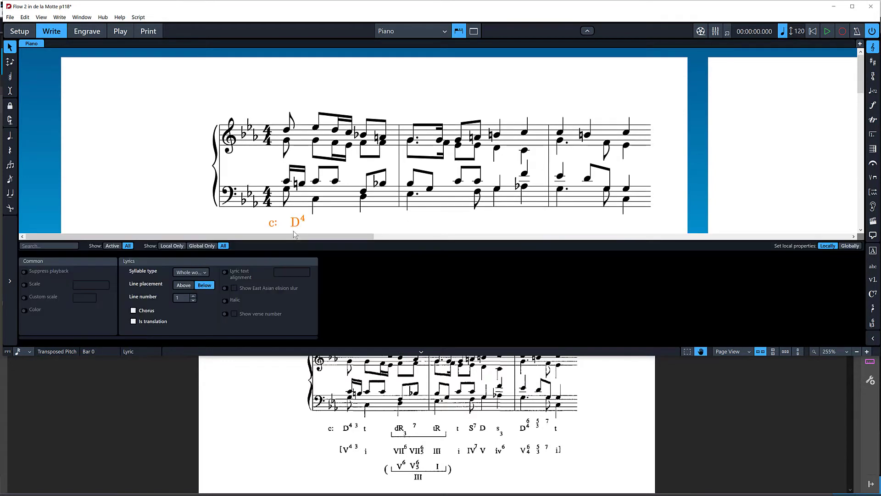
left_click(225, 272)
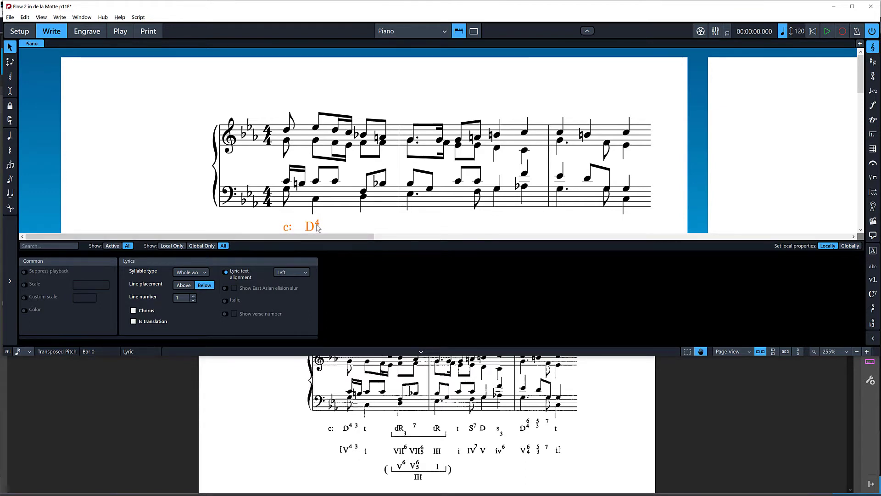
key("ctrl+3")
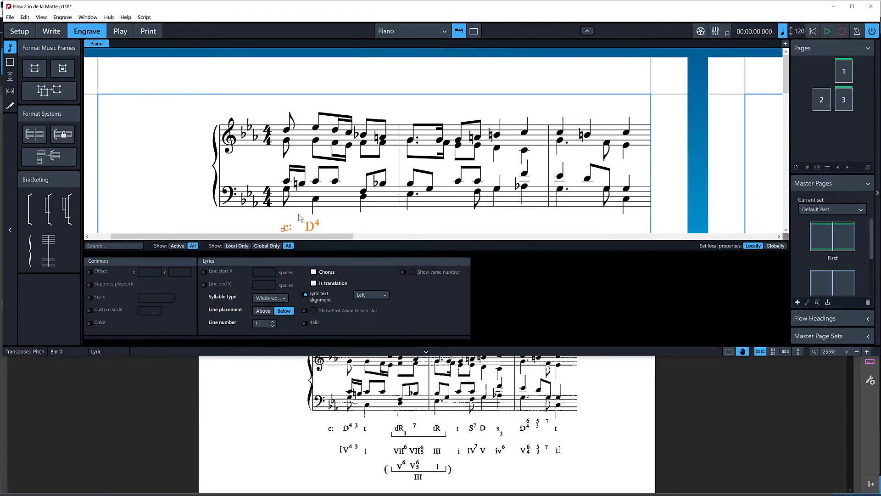
Offset the c: D4 lyric to X -5, then return to Write mode on the natural-sign note
scroll(304, 215, "down", 1)
scroll(314, 207, "up", 1)
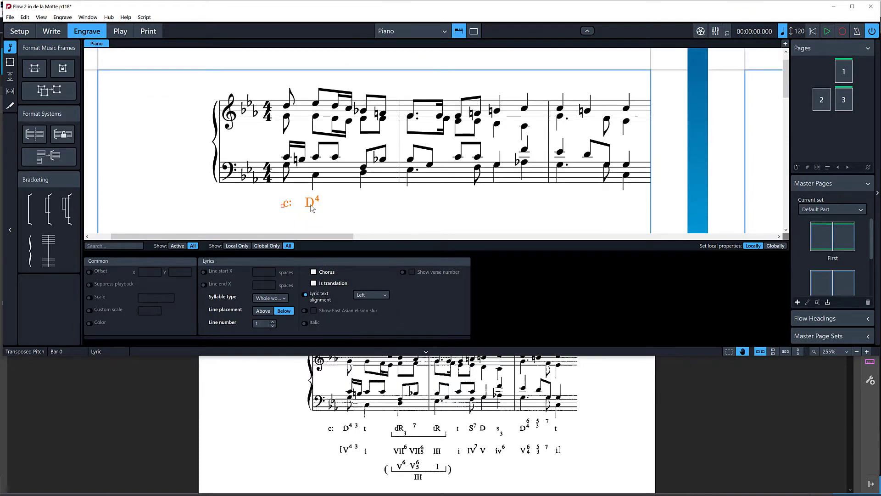
key("ctrl+alt+Left")
key("ctrl+alt+Left")
key("ctrl+alt+Left")
key("ctrl+alt+Left")
key("ctrl+alt+Left")
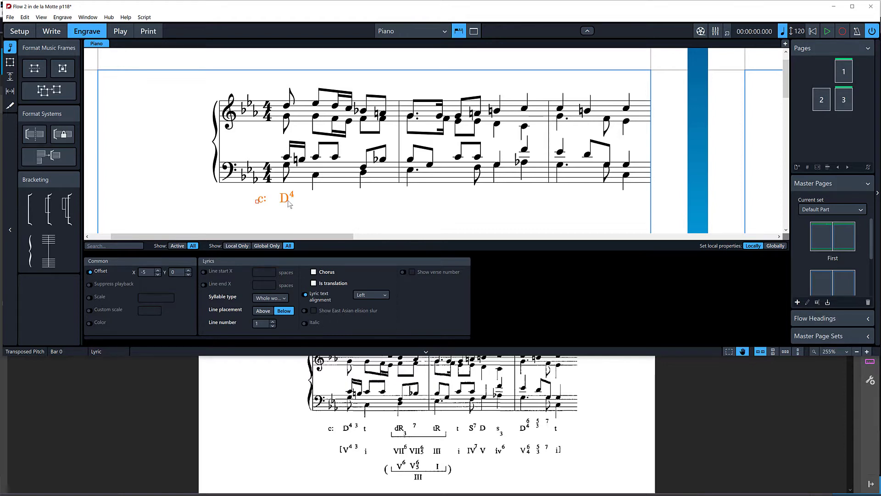
left_click(302, 160)
key("ctrl+2")
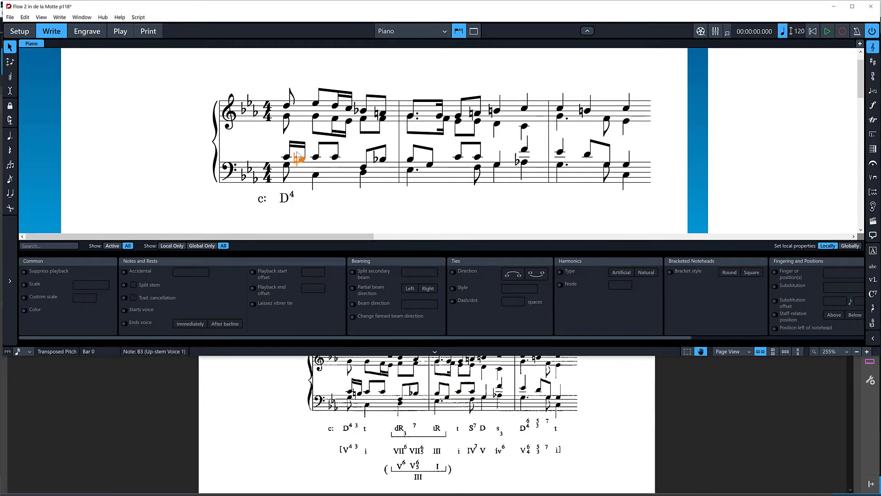
Enter the analysis lyrics 3, t, dR'3, 7 and tR under successive bass notes
key("shift+l")
type("3")
key("space")
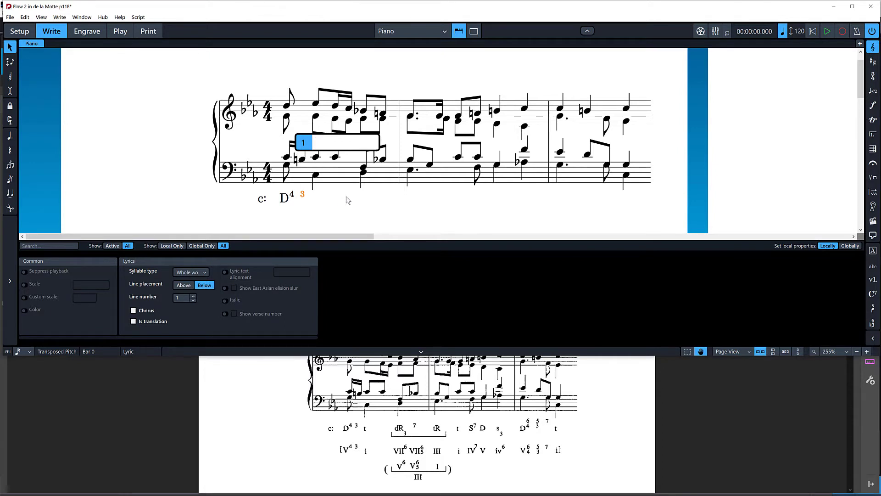
type("t")
key("space")
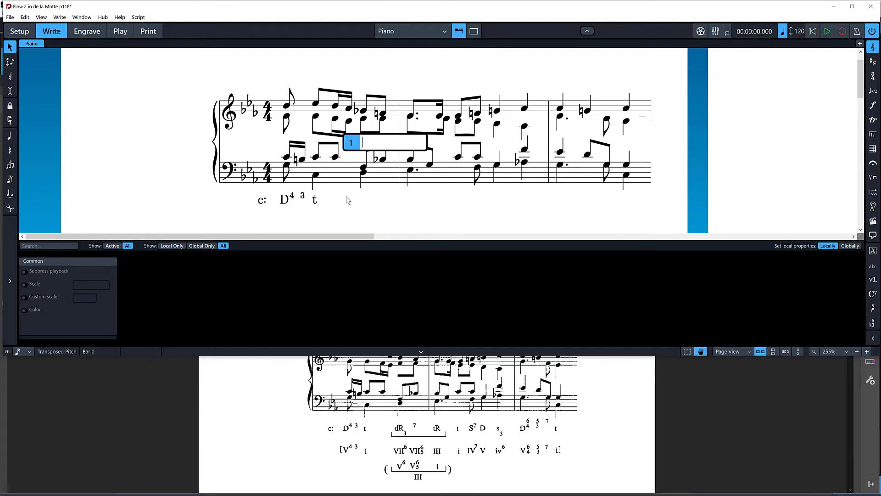
type("dR")
type("'")
type("3")
key("space")
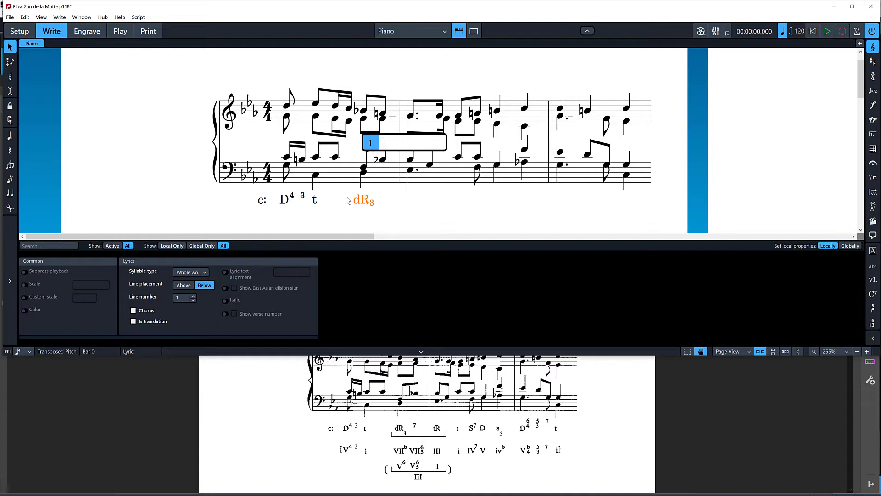
type("7")
key("space")
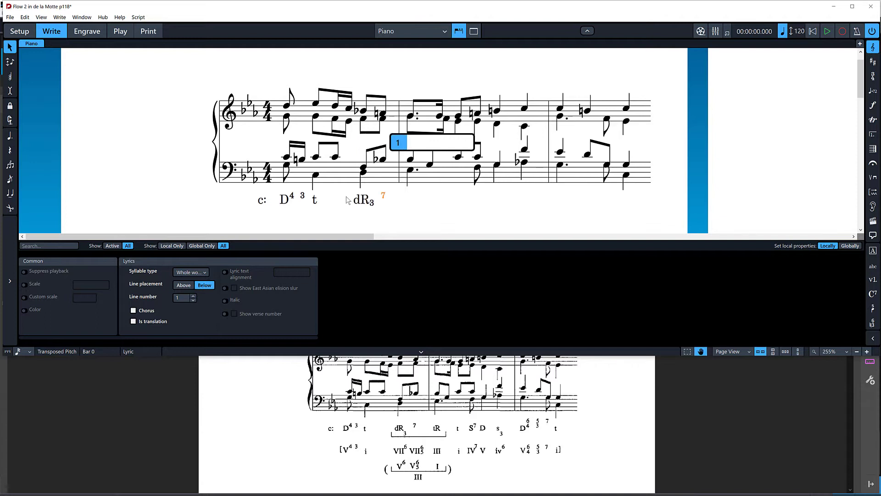
type("tR")
key("space")
key("Escape")
key("Escape")
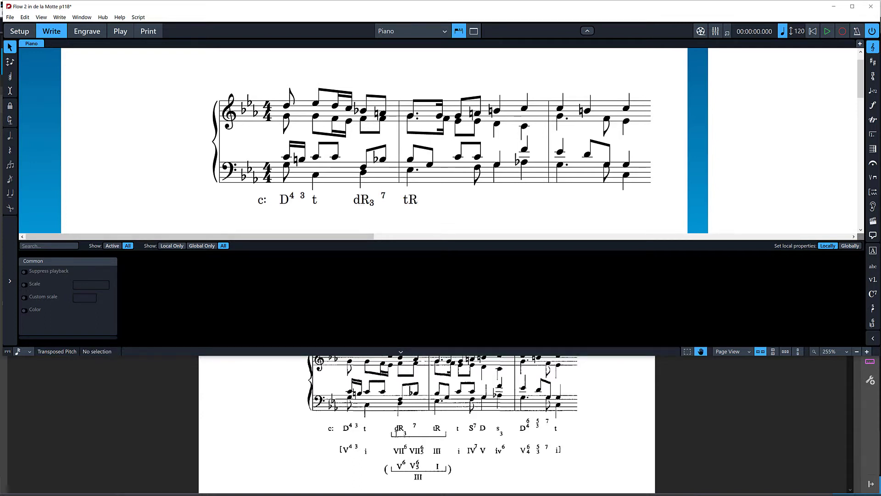
double_click(364, 202)
Add an opening bracket code to the start of the dR3 lyric
key("Home")
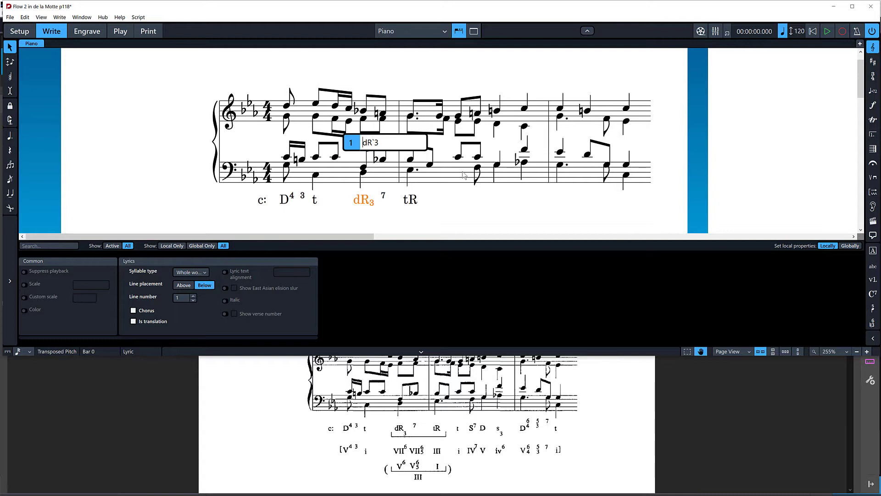
type("!")
type("{")
left_click(426, 216)
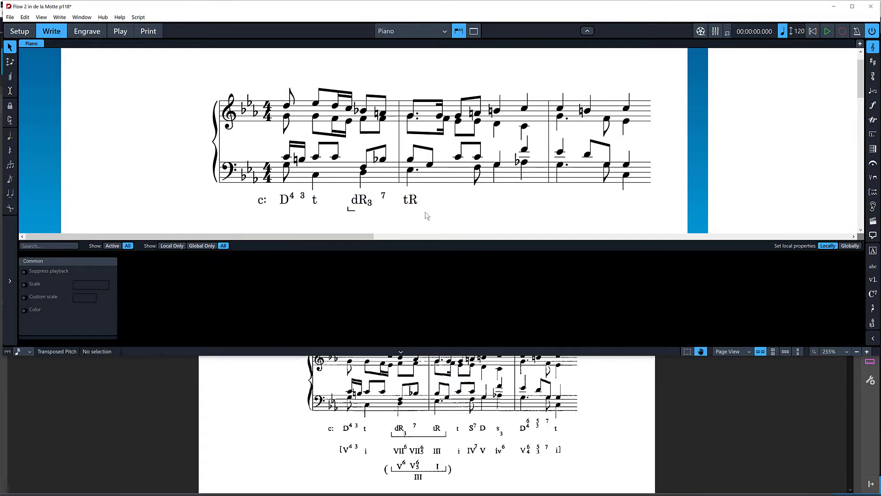
double_click(359, 201)
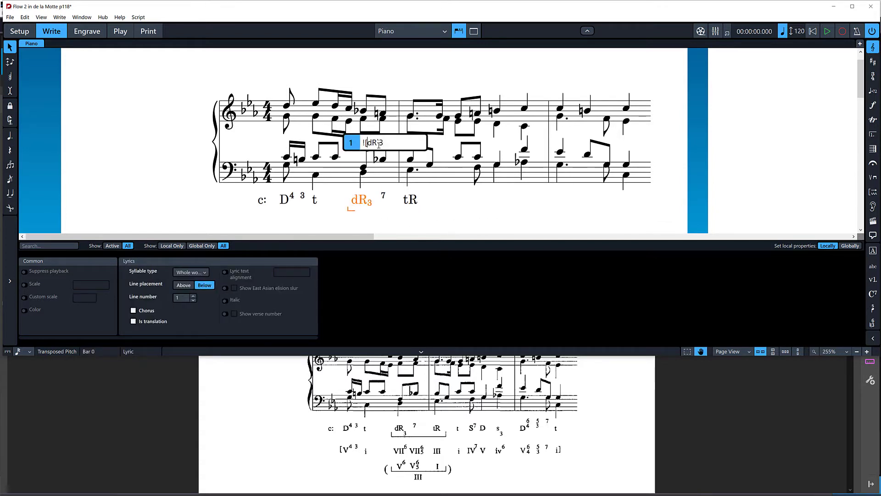
type("[[")
key("Return")
left_click(454, 211)
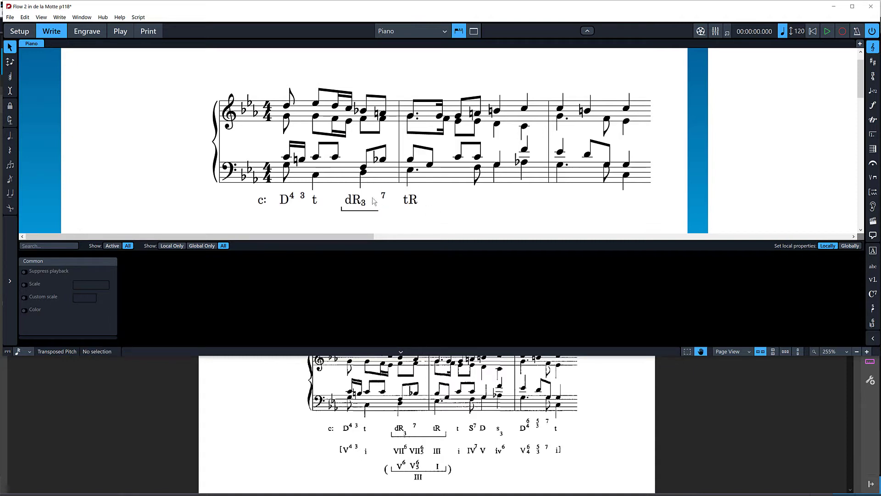
Edit the tR lyric's bracket code, then switch to Engrave mode with dR3 selected
double_click(410, 200)
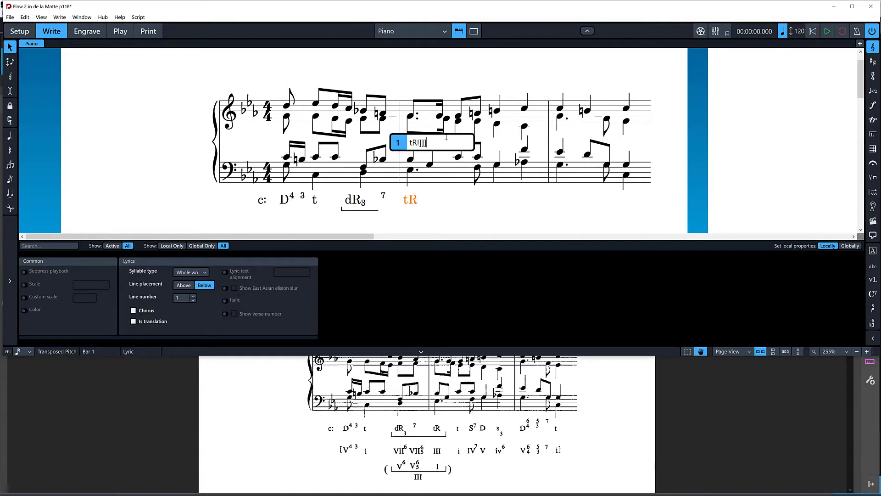
key("Return")
left_click(423, 210)
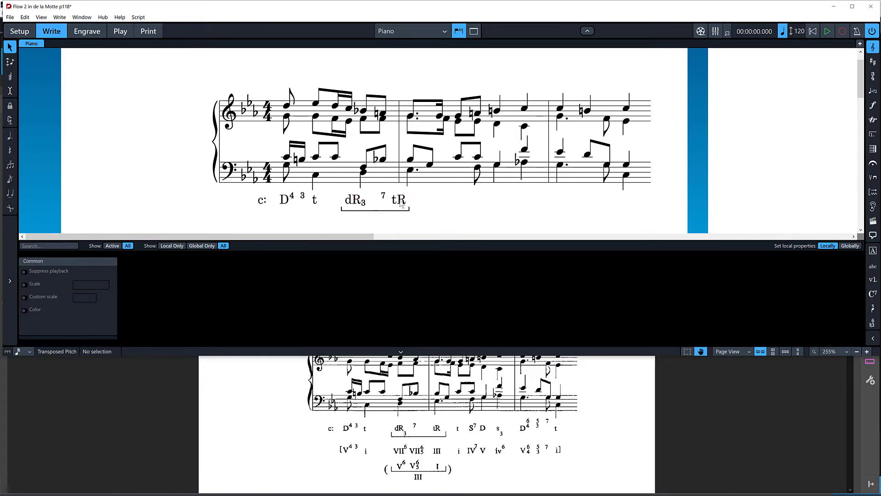
key("ctrl+shift+3")
left_click(360, 202)
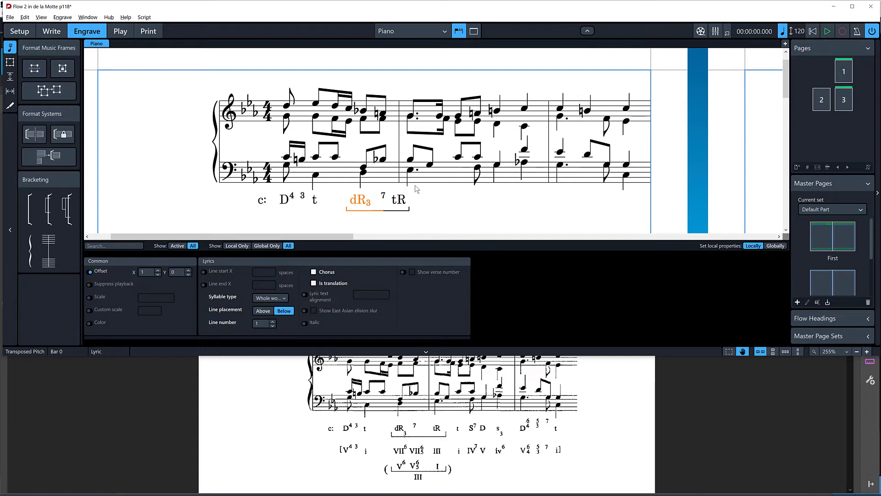
Nudge the dR3 and tR lyrics slightly to the right
key("alt+Right")
key("alt+Right")
key("alt+Right")
key("alt+Right")
key("Escape")
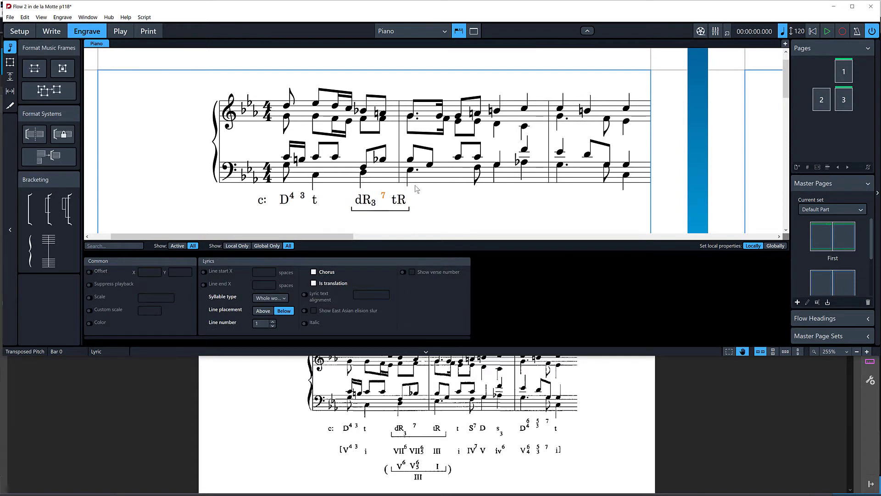
left_click(405, 200)
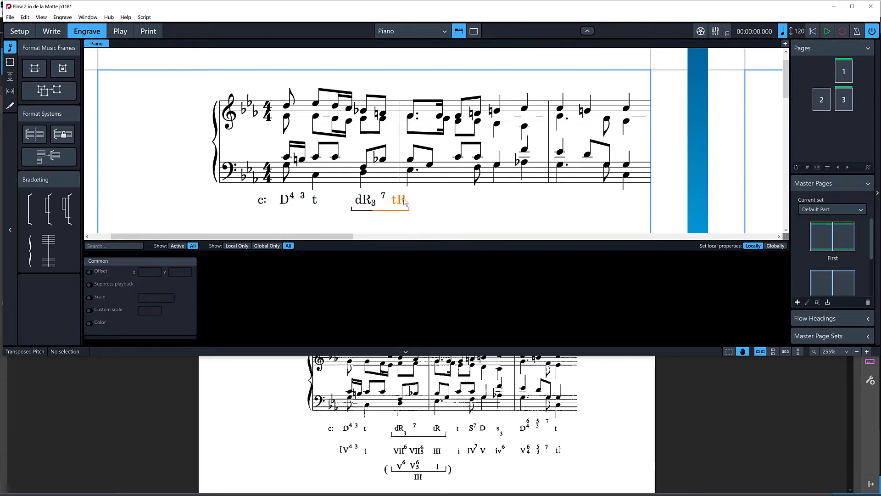
key("alt+Right")
key("alt+Right")
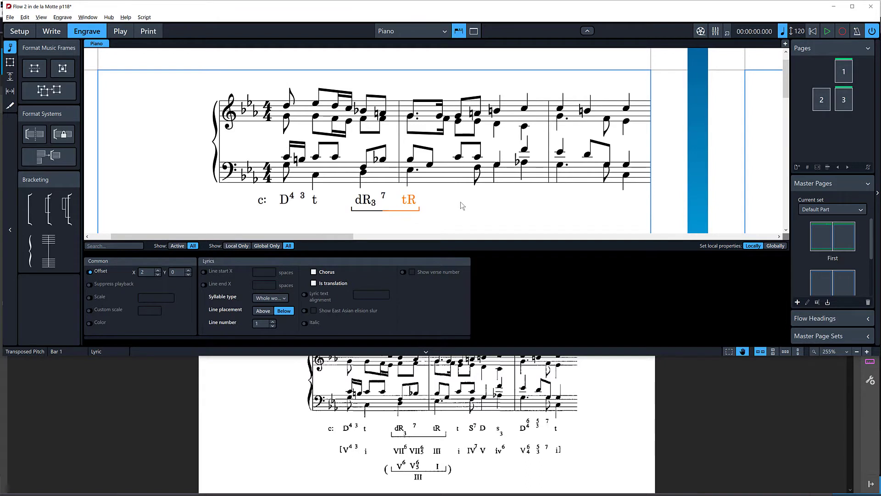
key("alt+Right")
key("alt+Right")
key("alt+Right")
key("alt+Right")
key("alt+Left")
key("alt+Left")
key("alt+Left")
key("alt+Left")
Remove tR's extra closing brackets so the bracket ends at tR
double_click(409, 200)
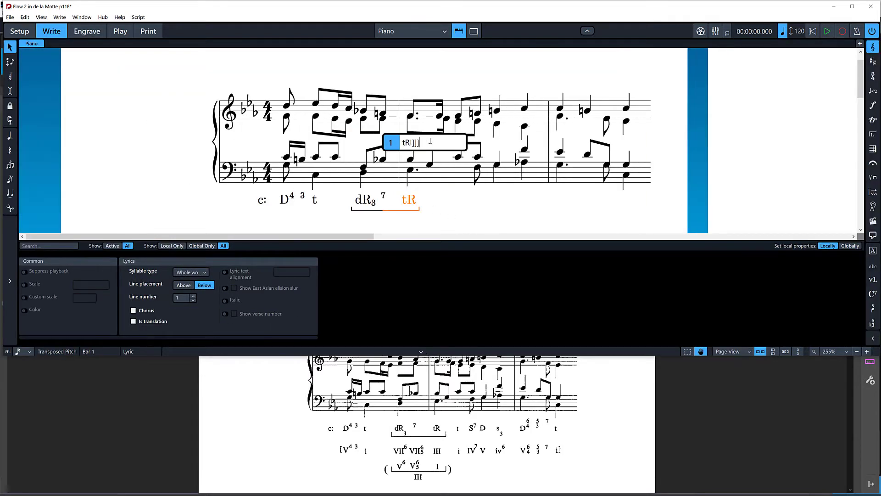
key("BackSpace")
key("BackSpace")
key("Return")
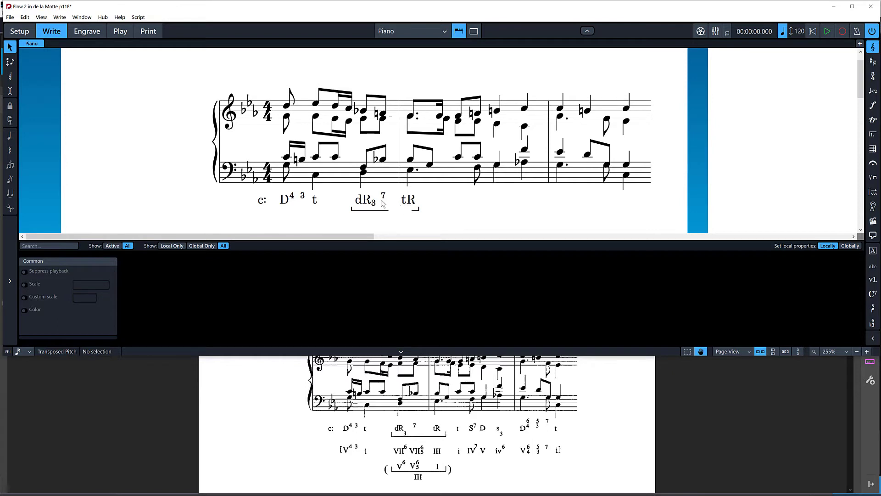
double_click(365, 201)
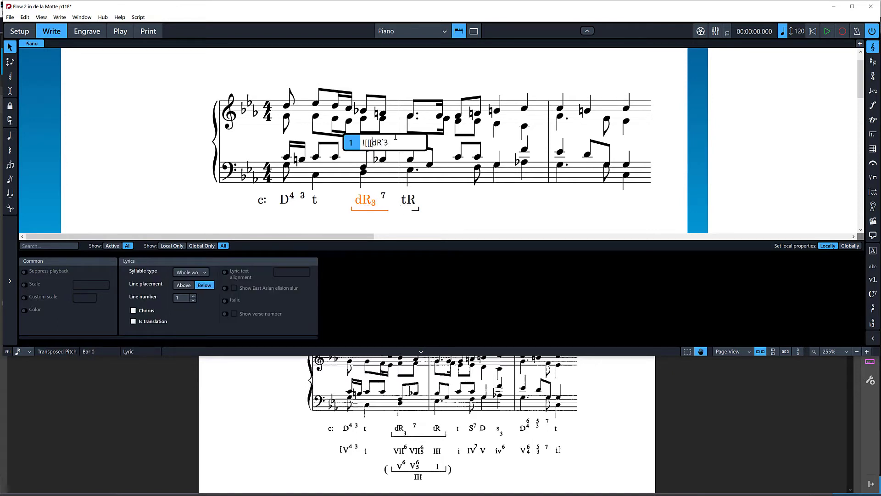
left_click_drag(532, 143, 396, 205)
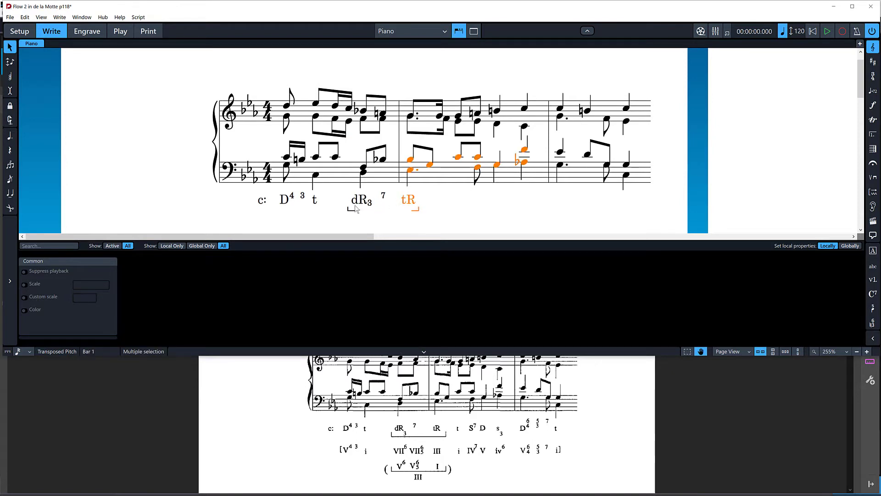
left_click(357, 204)
double_click(384, 197)
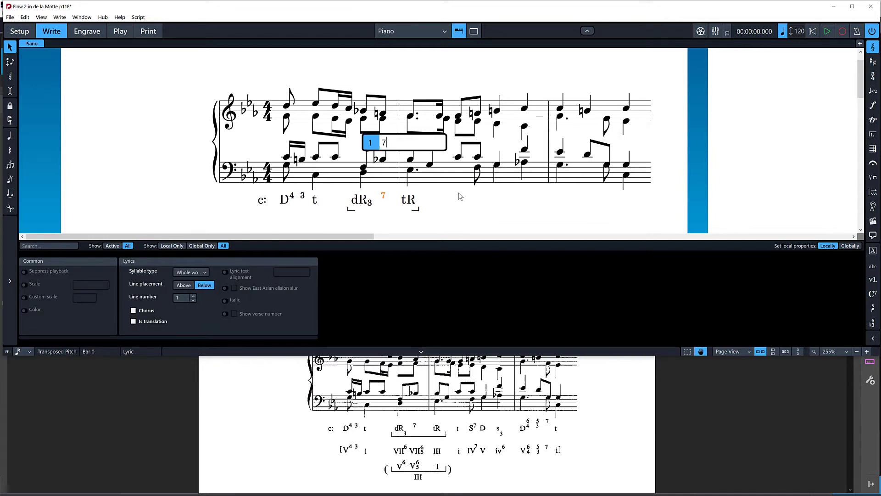
Add the !C and CC codes to the 7 lyric to raise it, nudging it right
type("!C")
key("Return")
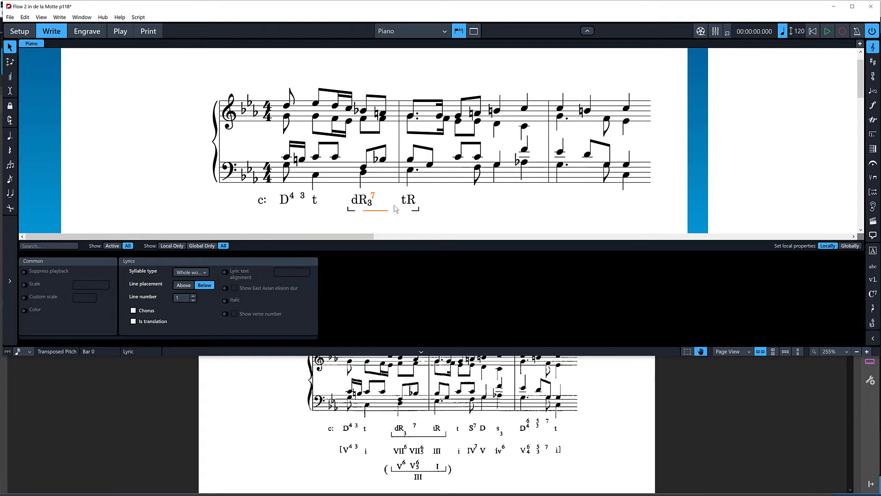
key("ctrl+3")
key("alt+Right")
key("alt+Right")
key("alt+Right")
key("alt+Right")
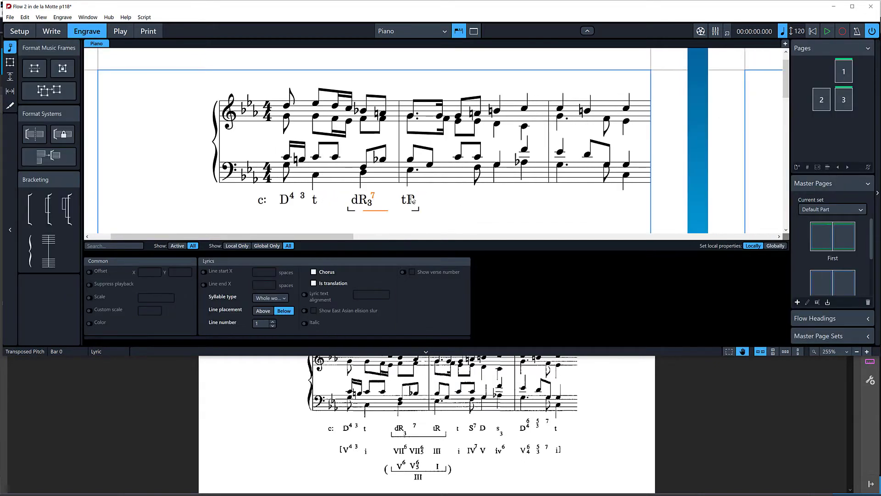
key("alt+Right")
key("alt+Right")
key("alt+Right")
key("alt+Right")
key("ctrl+2")
key("Return")
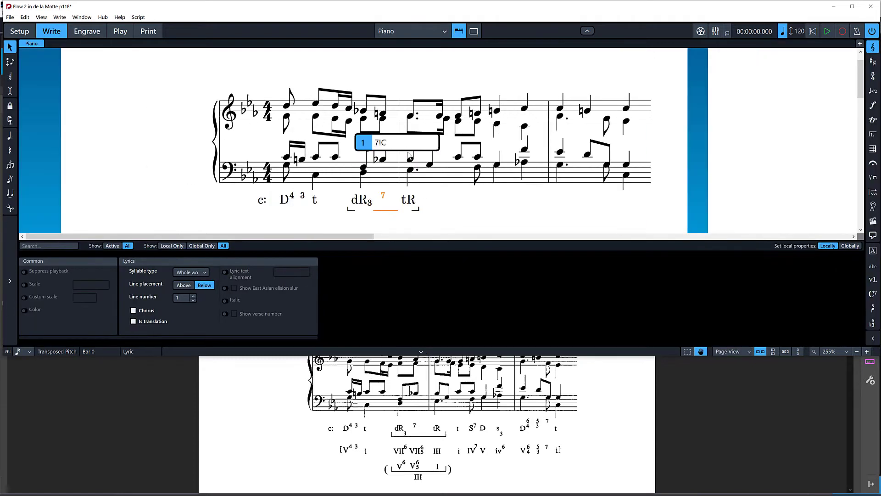
type("CC")
key("Return")
Set the 7 lyric's text alignment to Left
key("ctrl+3")
left_click(346, 199)
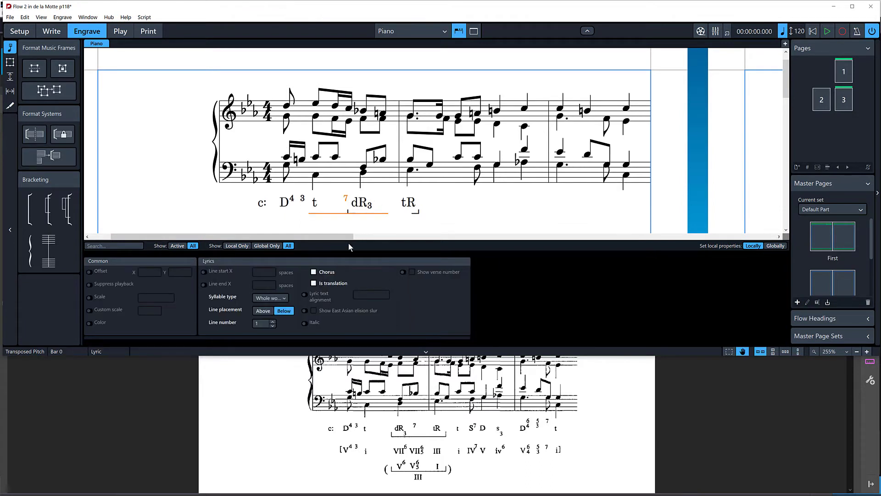
left_click(390, 226)
key("ctrl+2")
left_click(345, 199)
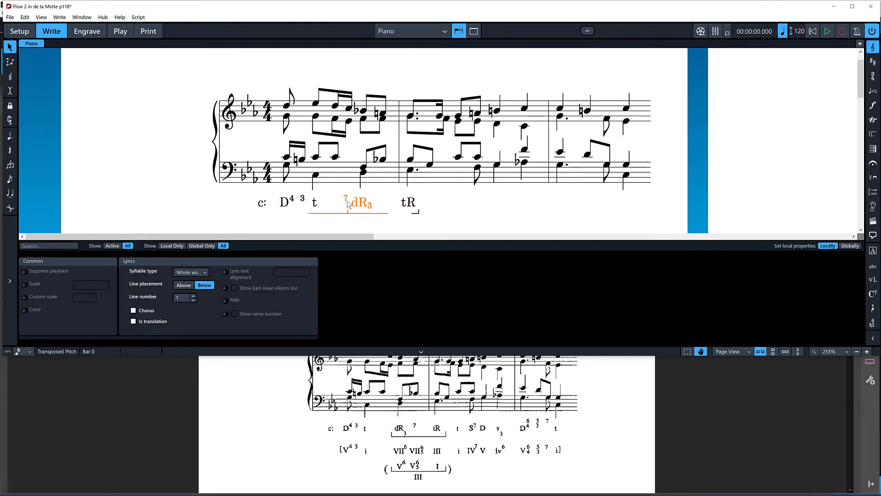
left_click(225, 271)
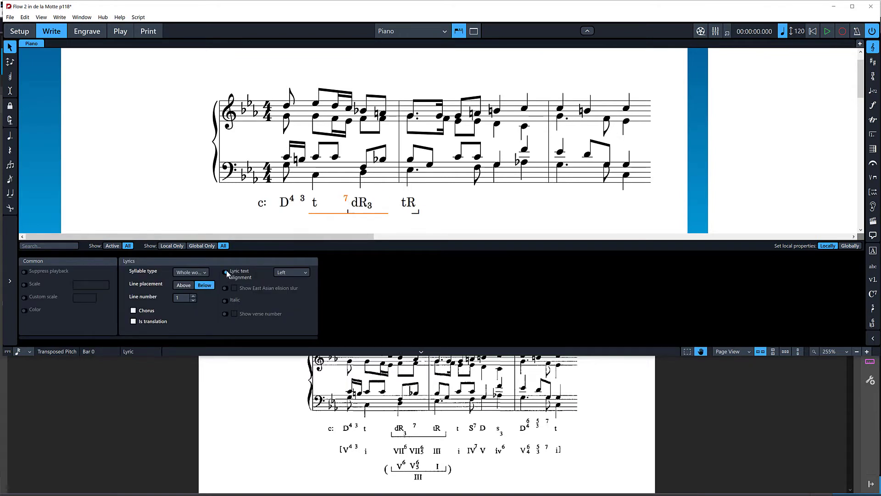
left_click(383, 214)
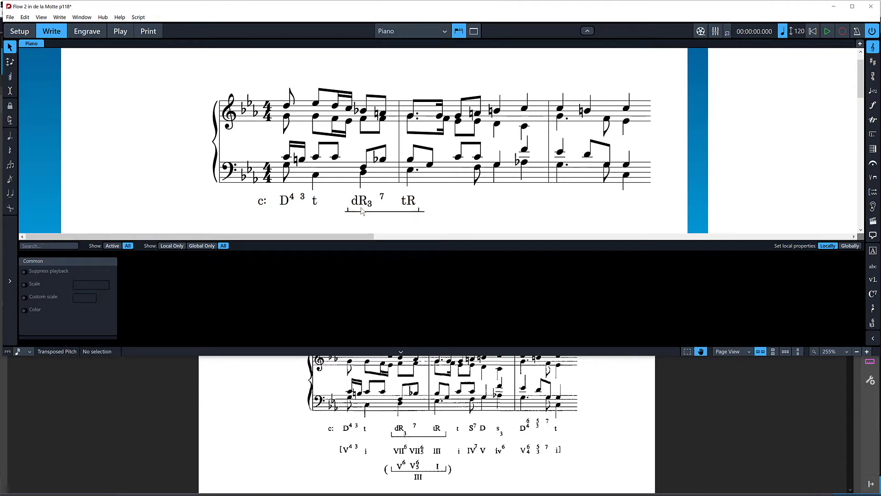
double_click(383, 199)
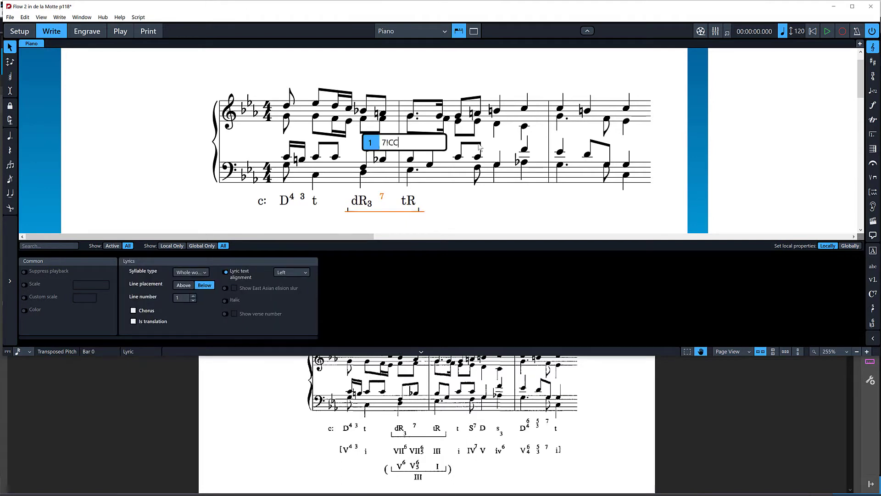
left_click(468, 214)
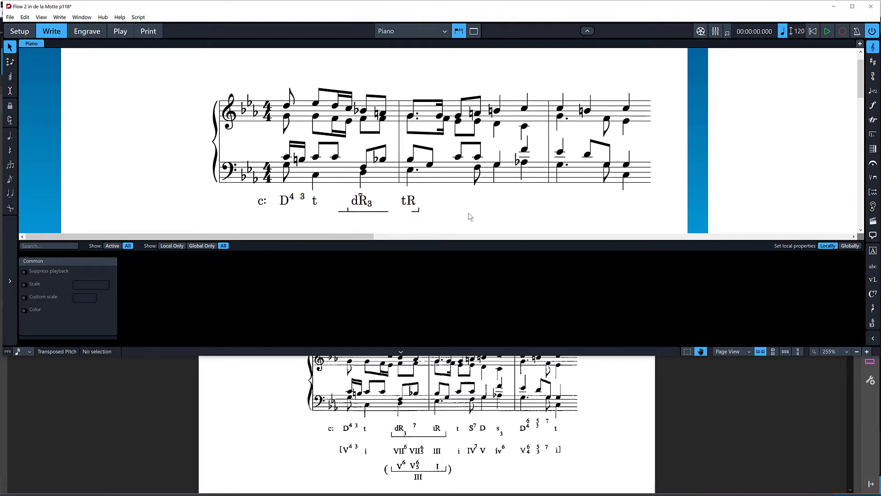
left_click(361, 197)
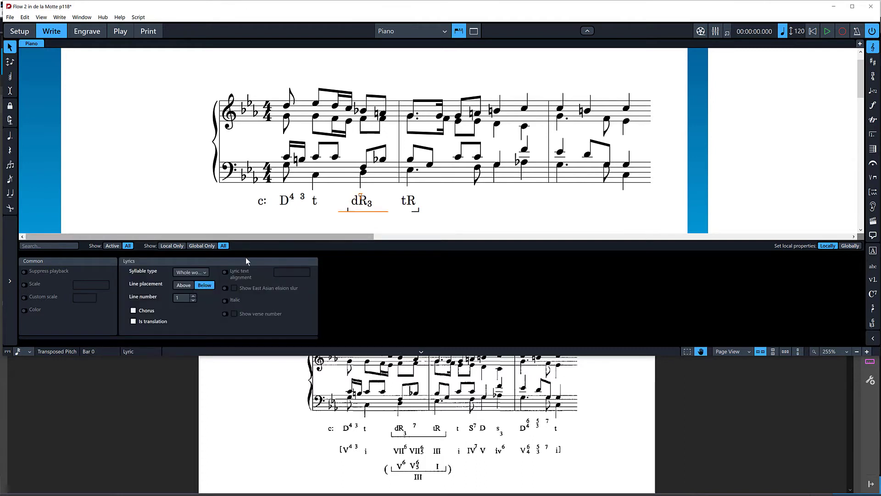
left_click(226, 272)
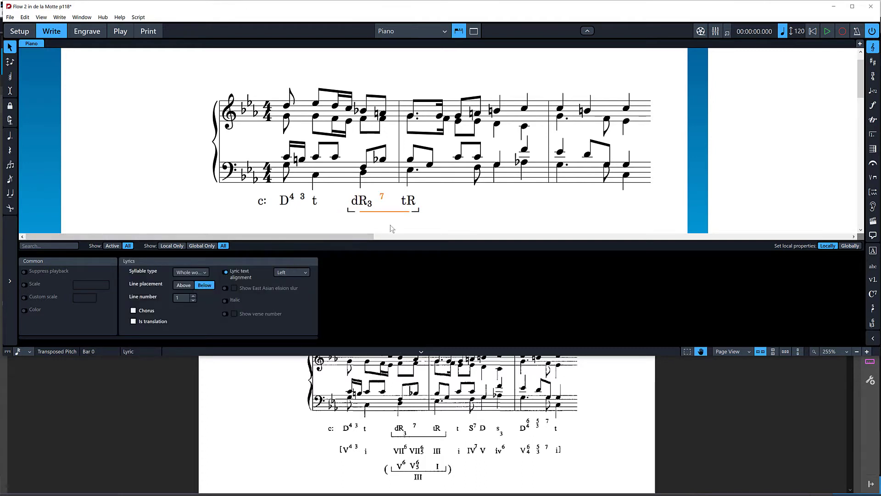
Nudge dR3 slightly right to an X offset of 1
left_click(359, 202)
key("ctrl+3")
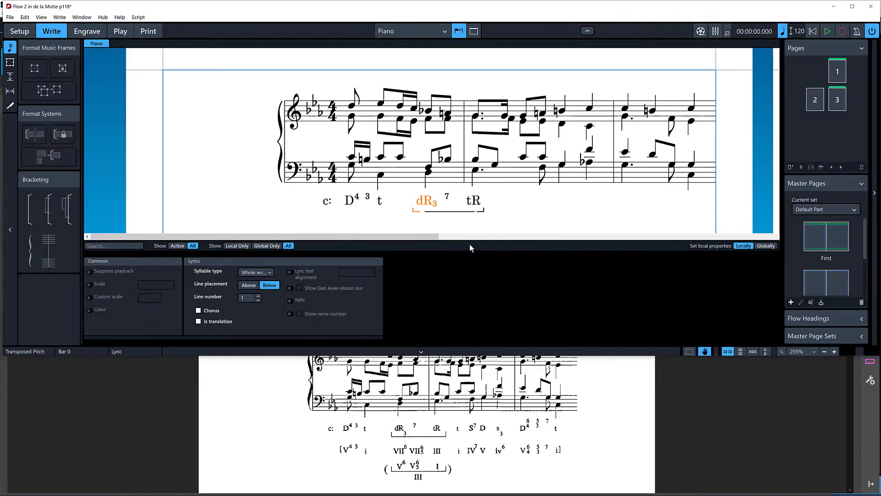
key("alt+Right")
key("alt+Right")
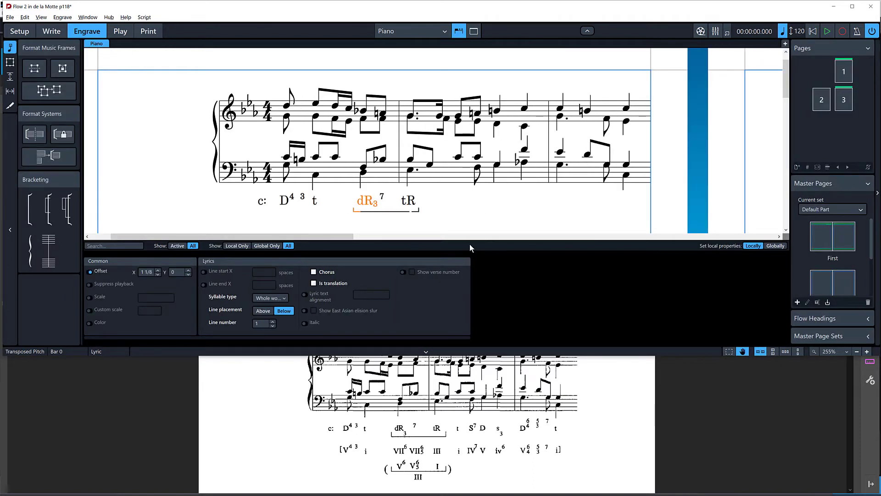
key("alt+Left")
Extend the bracket in the dR3 lyric by inserting '[[['
left_click(400, 201)
double_click(366, 200)
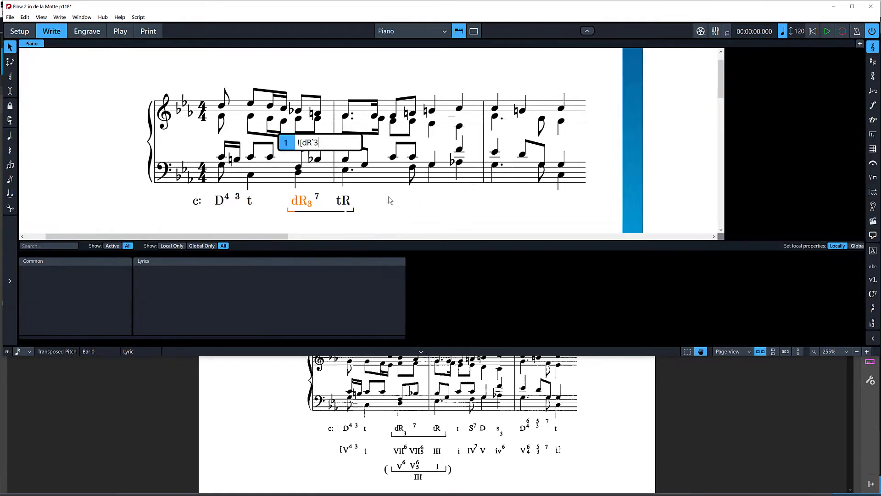
left_click(357, 142)
type("[")
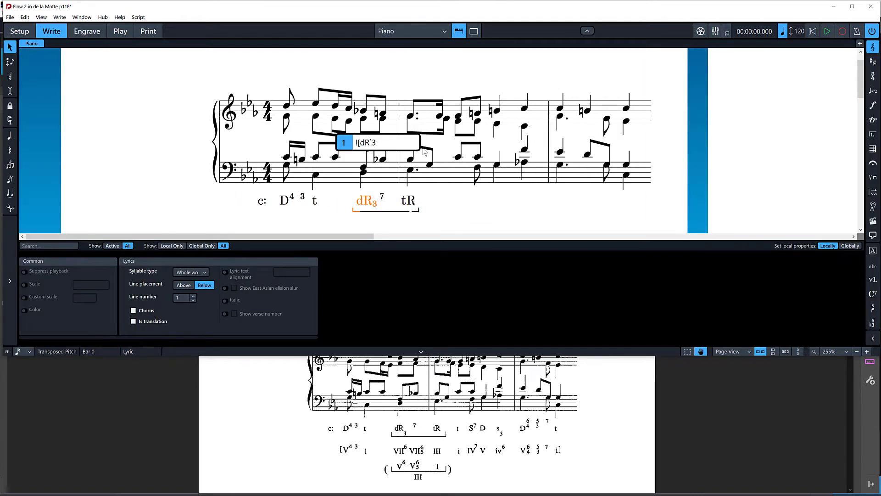
type("[[")
Delete the stray characters after the 7 and tR function symbols
double_click(412, 196)
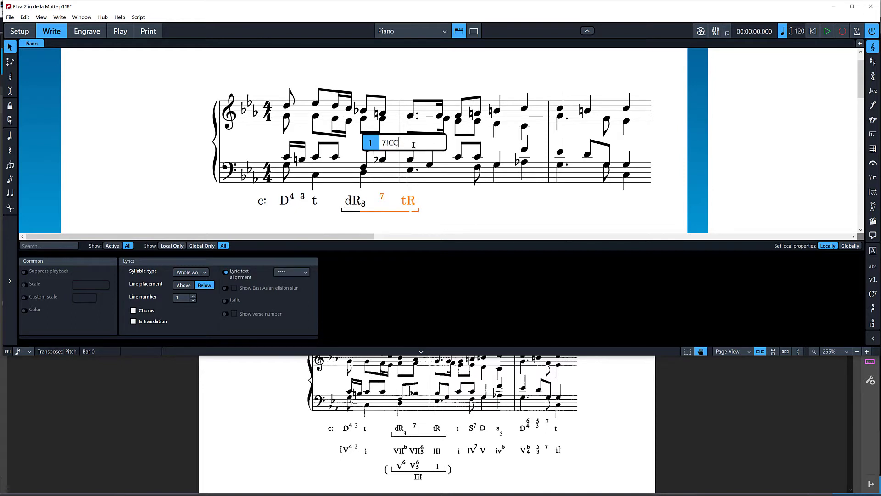
left_click(383, 198)
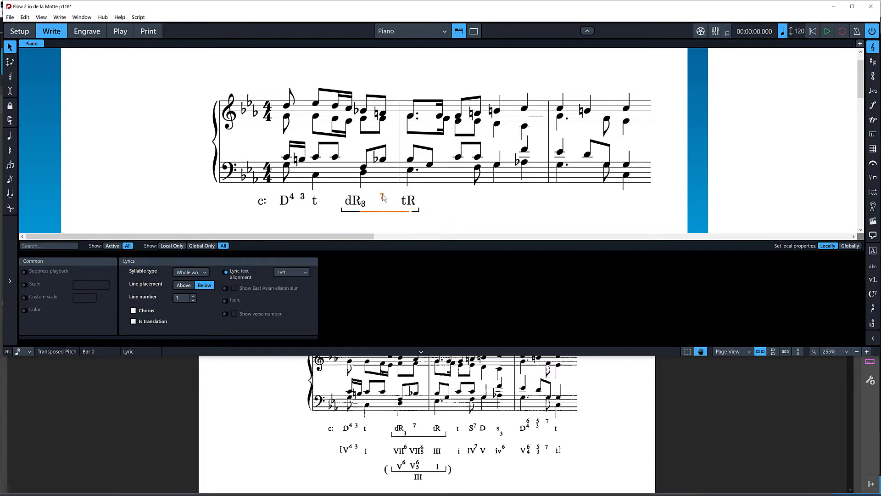
double_click(384, 197)
key("BackSpace")
key("BackSpace")
key("BackSpace")
key("Return")
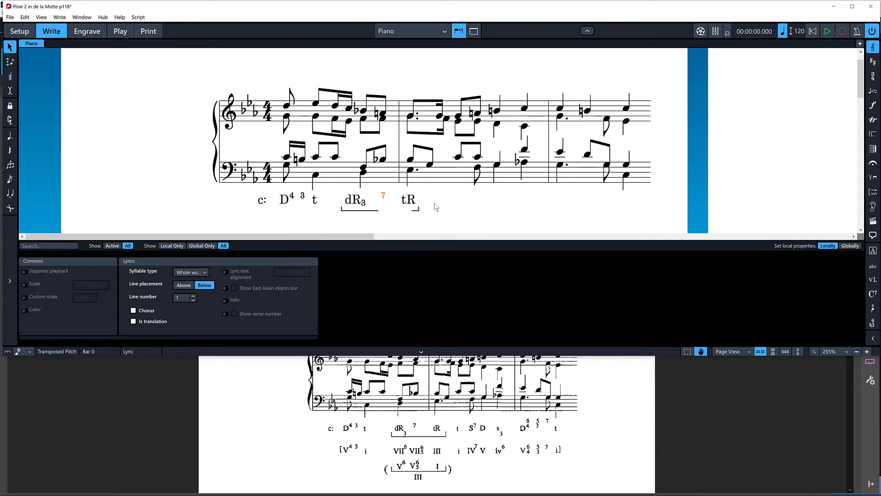
left_click(435, 207)
double_click(409, 199)
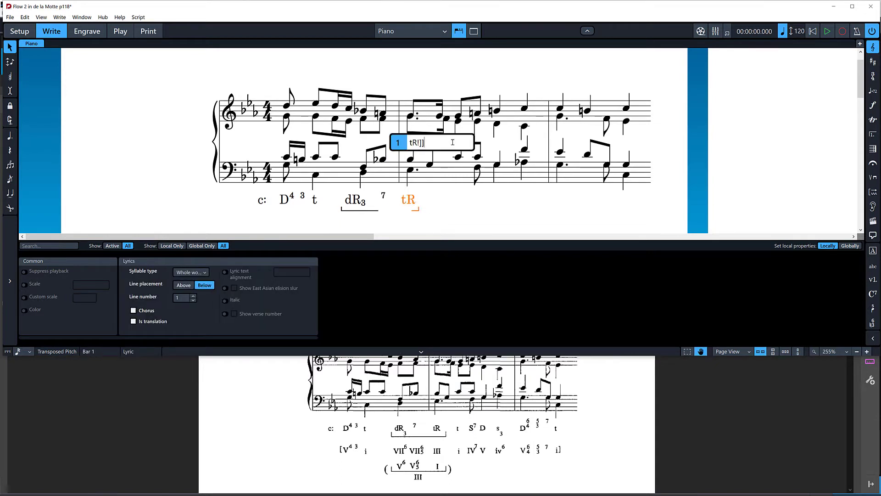
key("BackSpace")
key("BackSpace")
key("BackSpace")
key("Return")
left_click(466, 212)
In Engrave mode, set Lyric text alignment to Left for dR3, 7 and tR
key("ctrl+3")
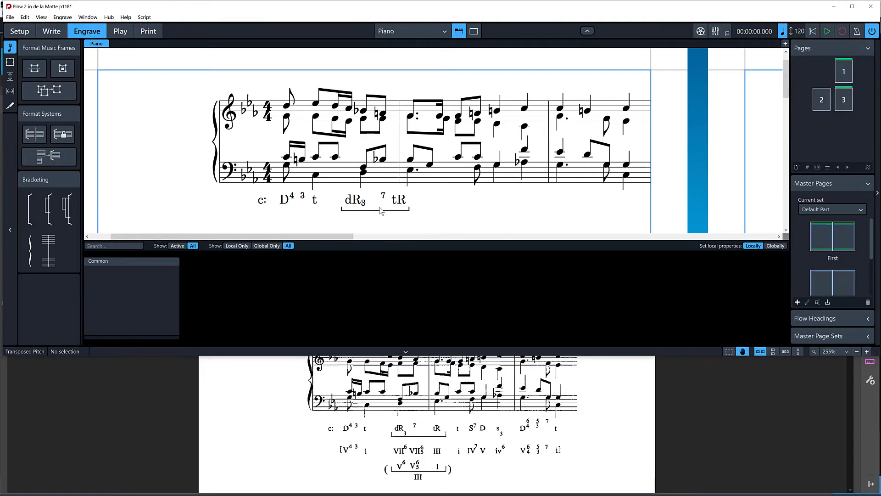
left_click(381, 210)
left_click(399, 207, "shift")
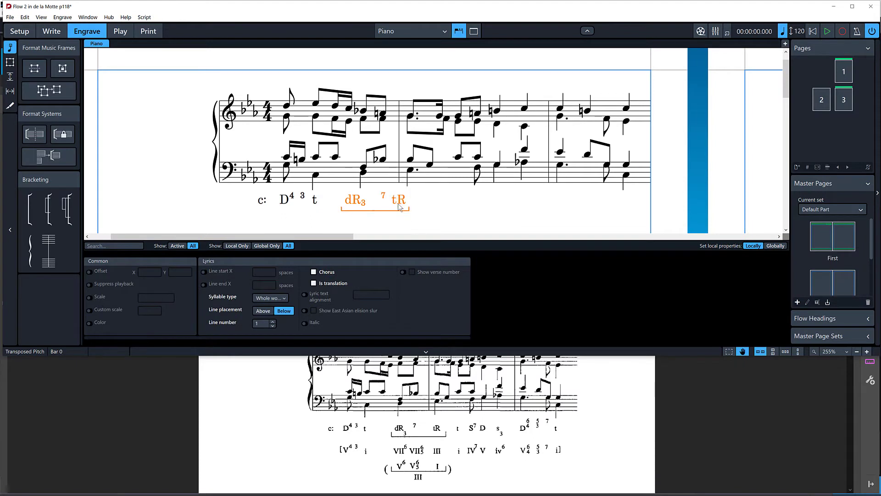
left_click(304, 294)
left_click(385, 221)
Nudge dR3 and tR leftward so the 7 sits just after dR3, then return to Write mode
left_click(403, 212)
key("alt+Left")
key("alt+Left")
key("alt+Left")
key("alt+Left")
key("alt+Left")
key("alt+Left")
key("alt+Left")
key("alt+Left")
key("alt+Left")
key("alt+Left")
key("alt+Left")
key("alt+Left")
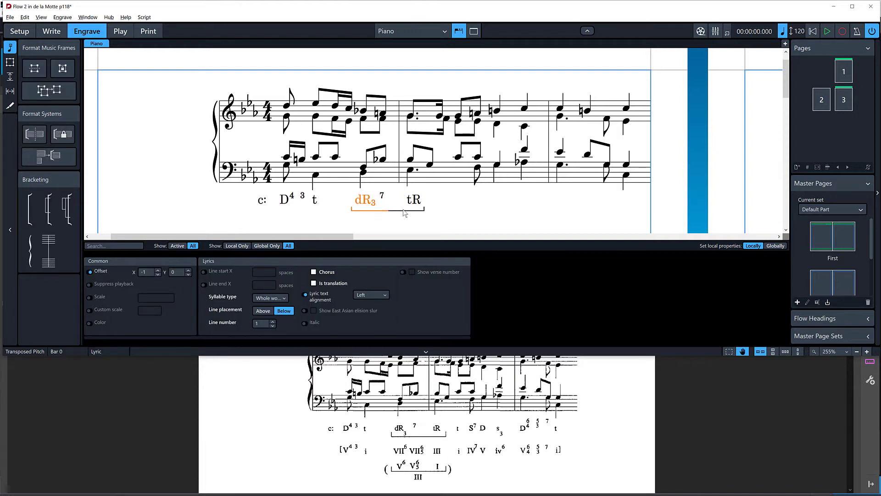
key("alt+Right")
left_click(413, 202)
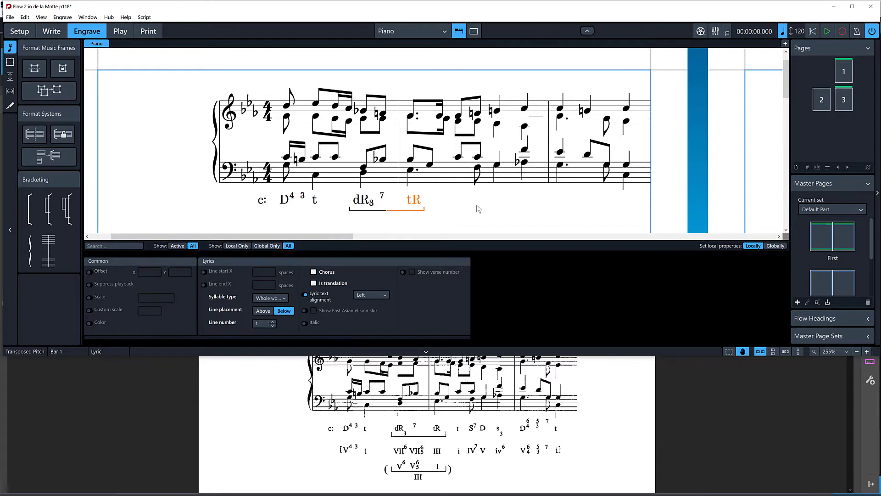
key("alt+Left")
key("alt+Left")
key("alt+Left")
key("alt+Left")
key("alt+Left")
key("alt+Left")
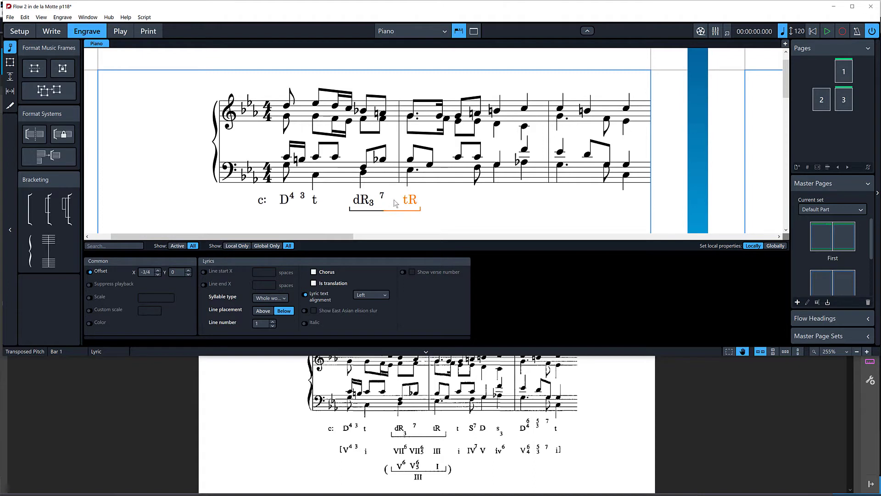
left_click(411, 219)
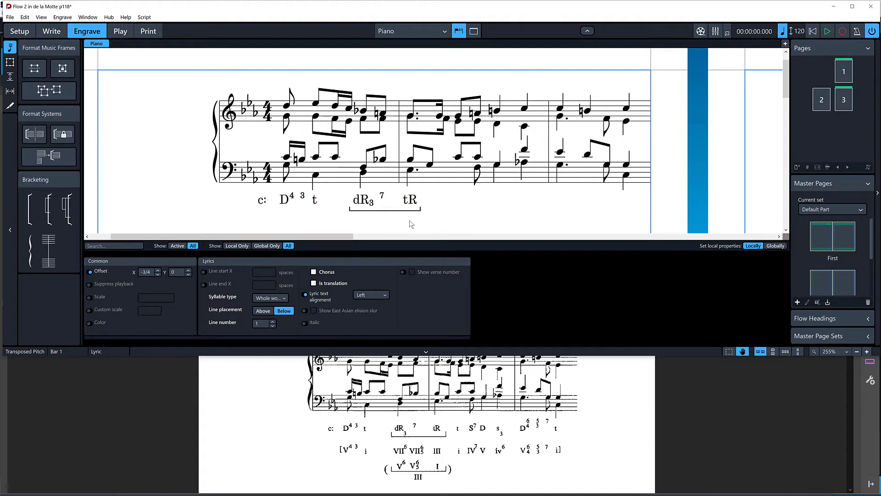
left_click(384, 194)
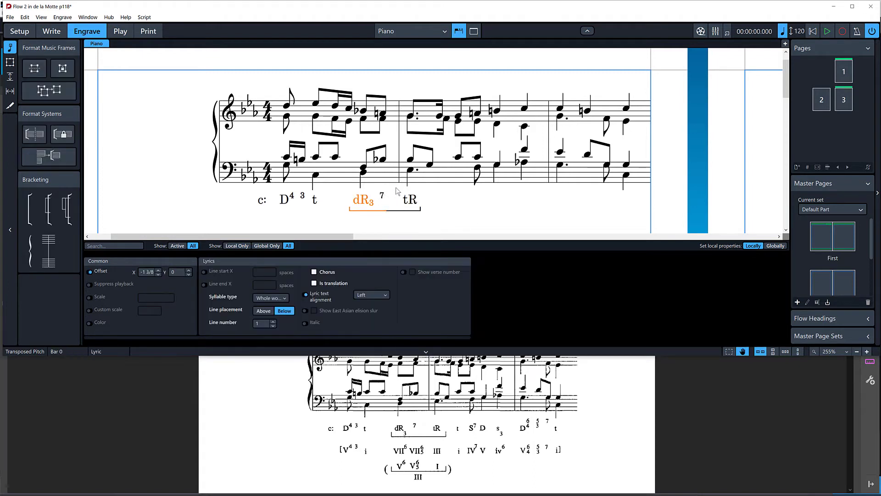
left_click(383, 196)
key("ctrl+2")
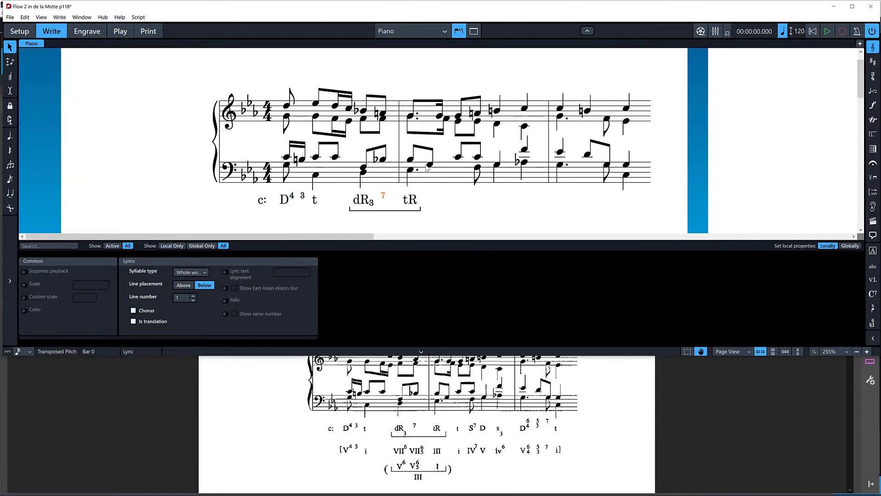
Enter t, S7, D and s3 (typed &3) under the four bass notes after tR
left_click(464, 158)
key("shift+f")
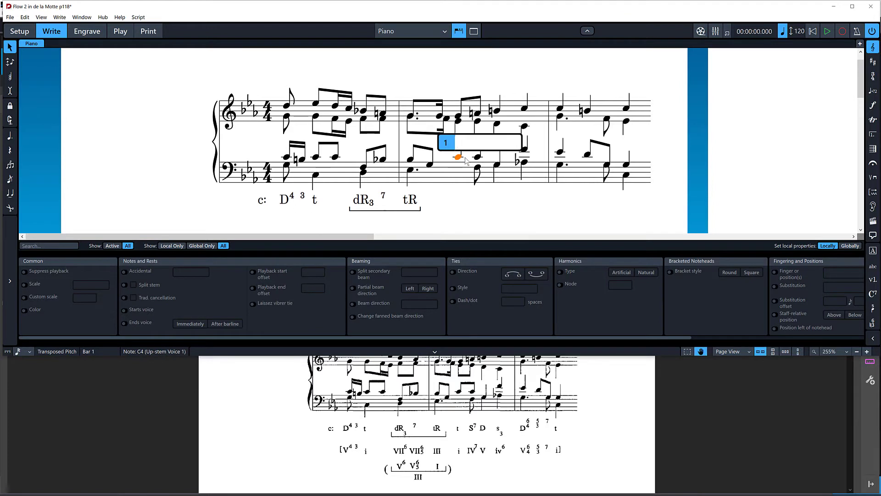
type("t")
key("space")
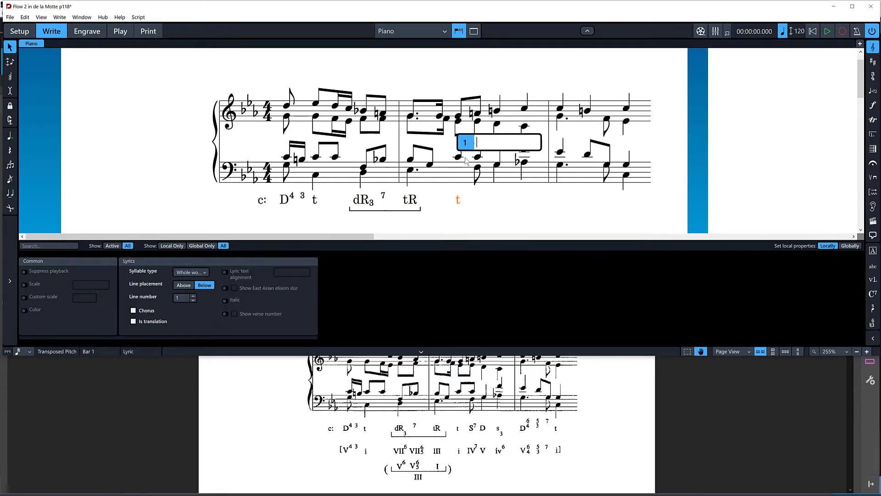
type("S7")
key("space")
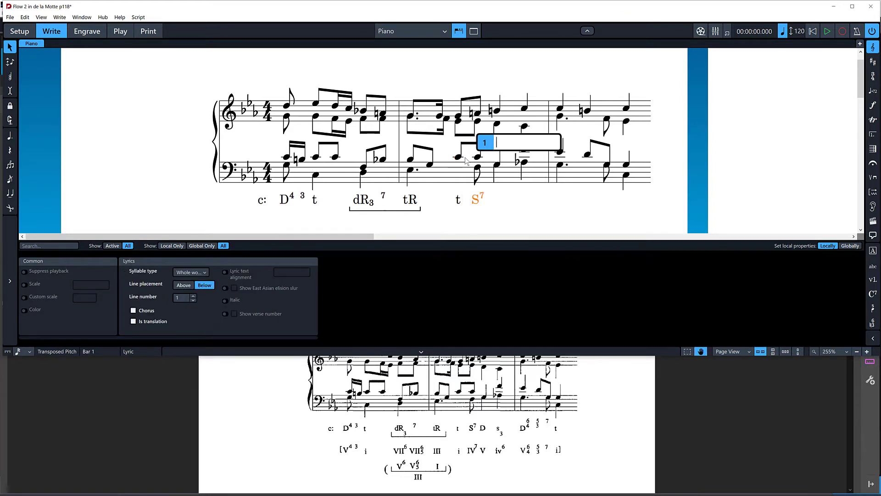
type("D")
key("space")
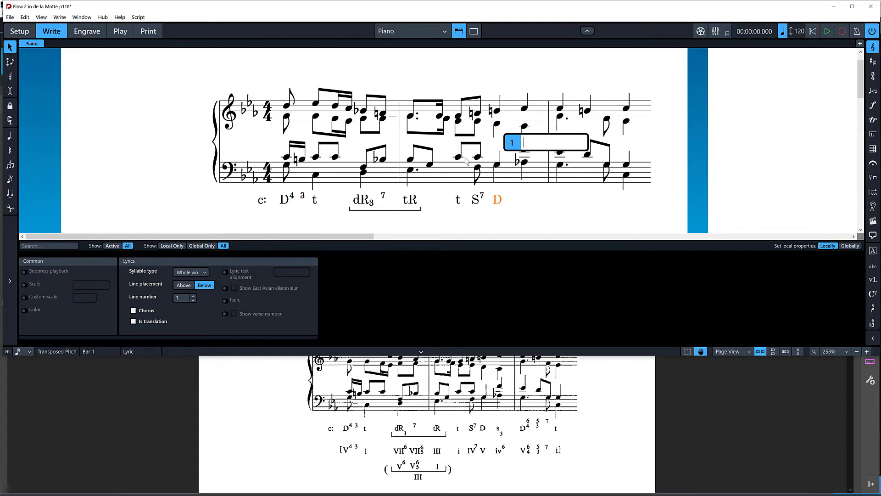
type("&3s")
key("space")
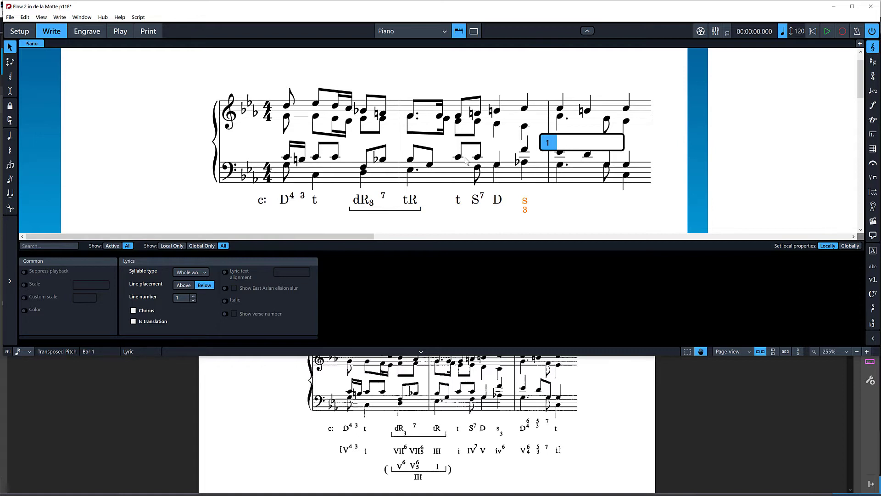
Enter D with stacked 6/4 figures, correcting D64 to D%64
type("D64")
key("space")
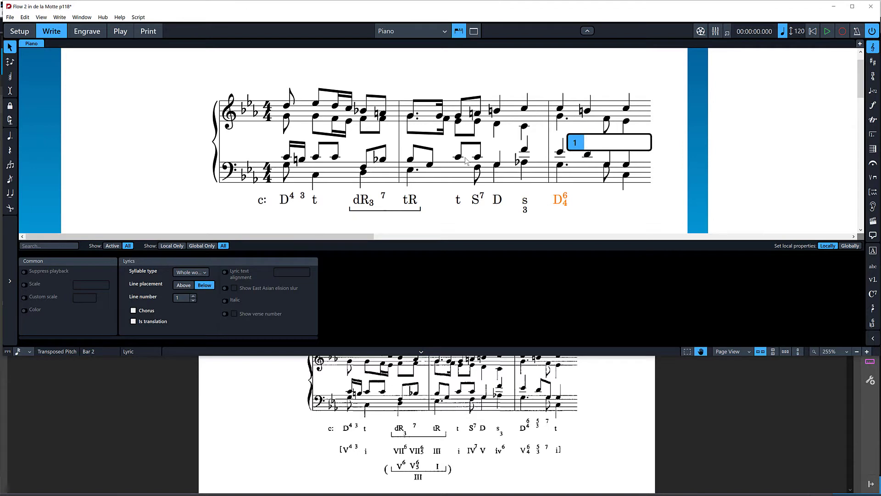
double_click(565, 200)
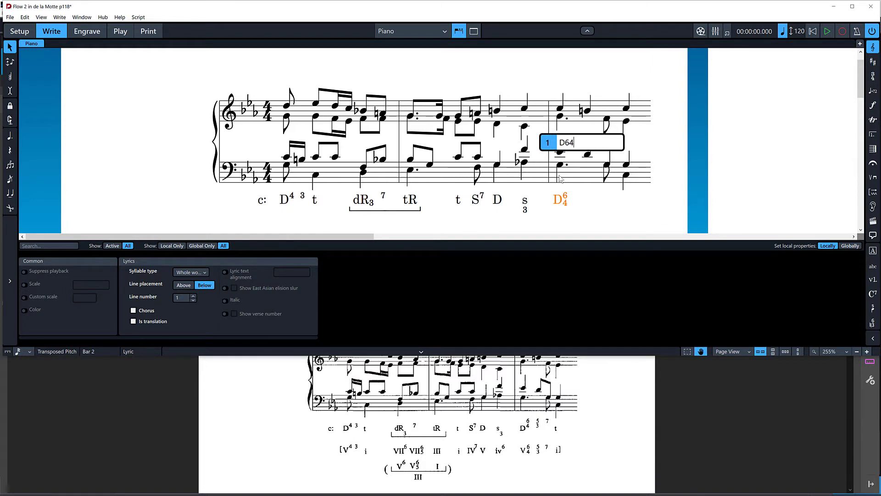
key("BackSpace")
key("BackSpace")
type("%64")
key("space")
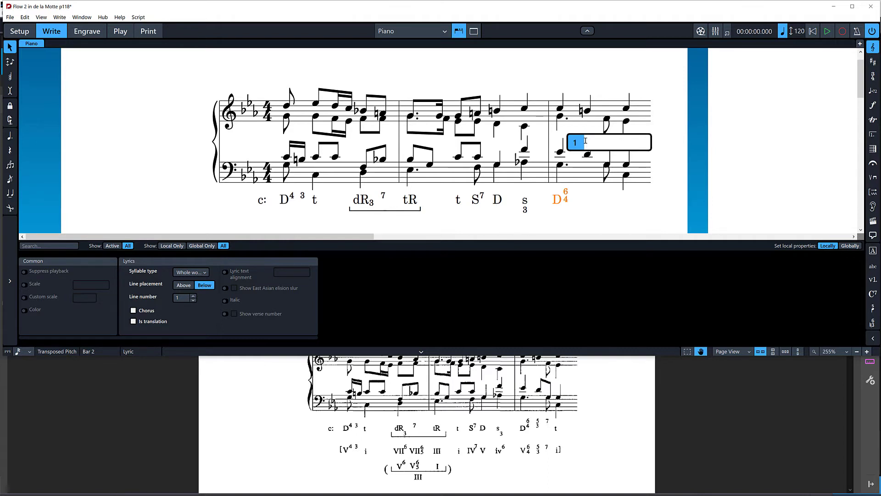
Add the stacked 5/3, the 7 figure and a final t under the remaining notes
type("%53")
key("space")
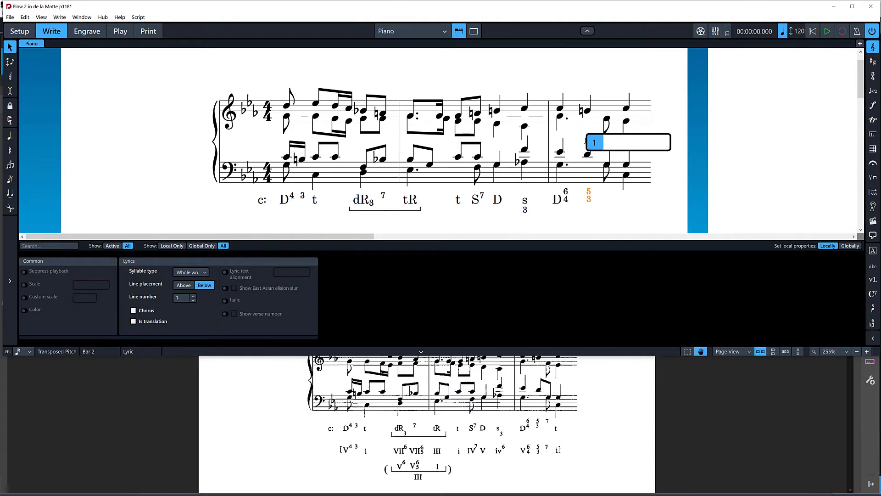
type("%7")
key("space")
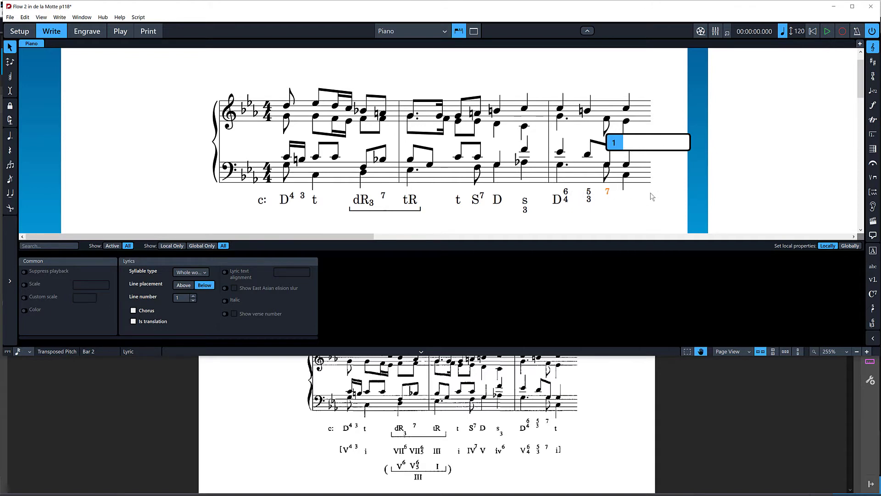
type("t")
key("Return")
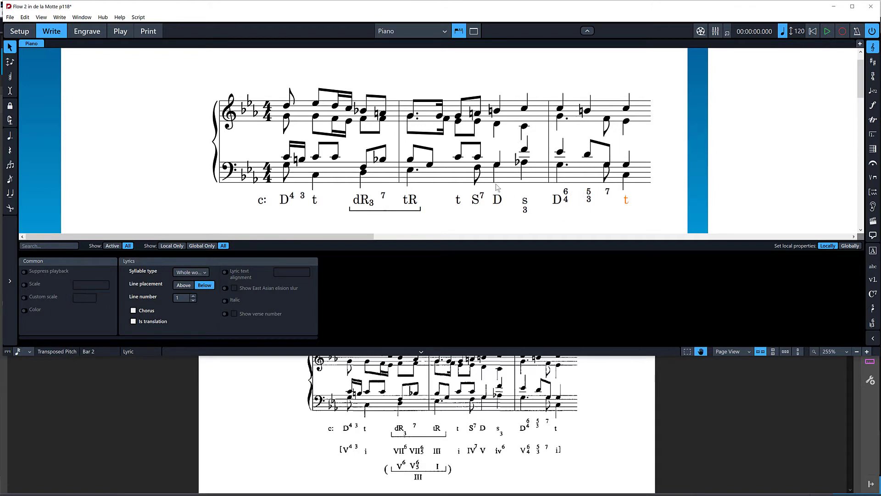
Start lyric line 2 under the opening D4 symbol with '[V4' followed by '3'
left_click(284, 201)
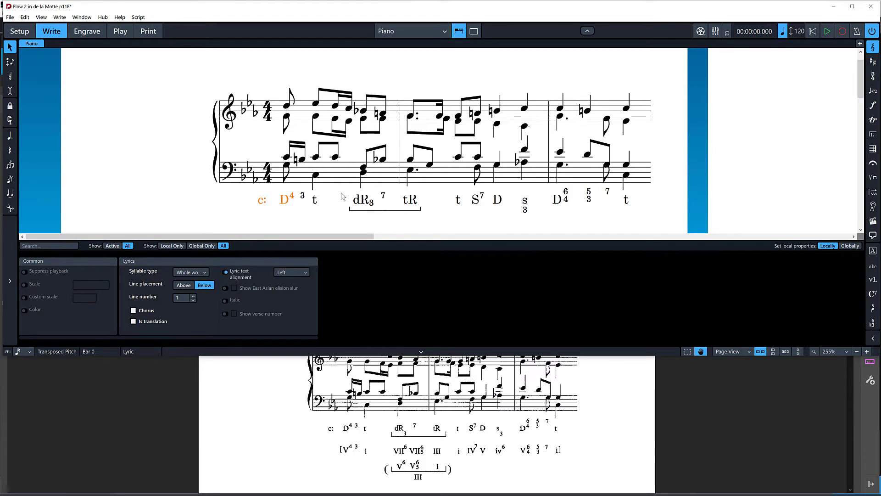
double_click(287, 201)
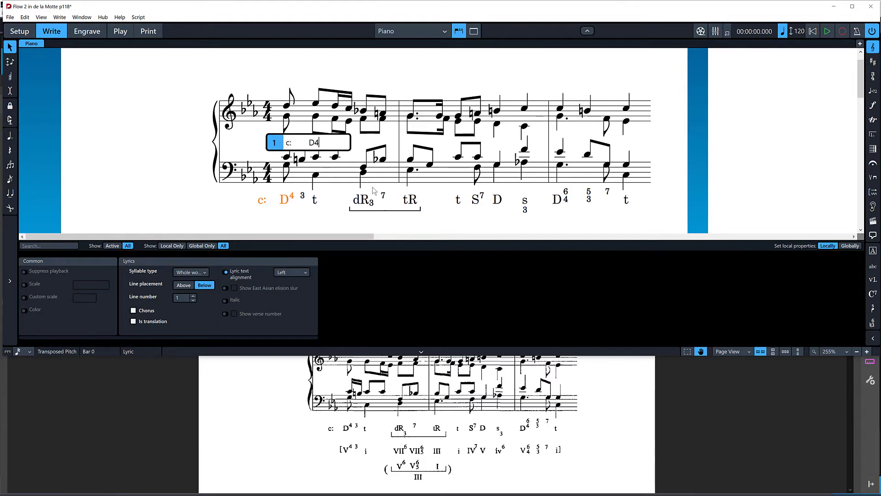
key("Down")
type("[")
type("V4")
key("space")
type("3")
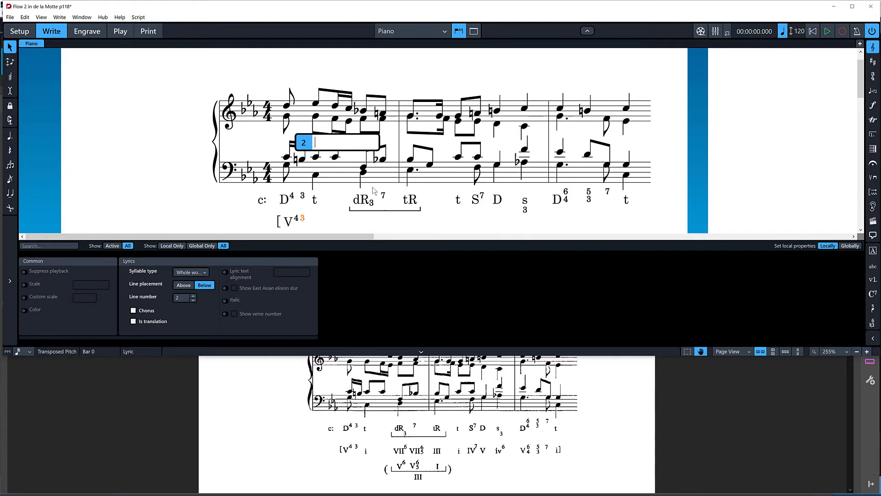
key("Escape")
In Engrave mode, nudge the [V4 numeral to the left
key("ctrl+3")
left_click(285, 221)
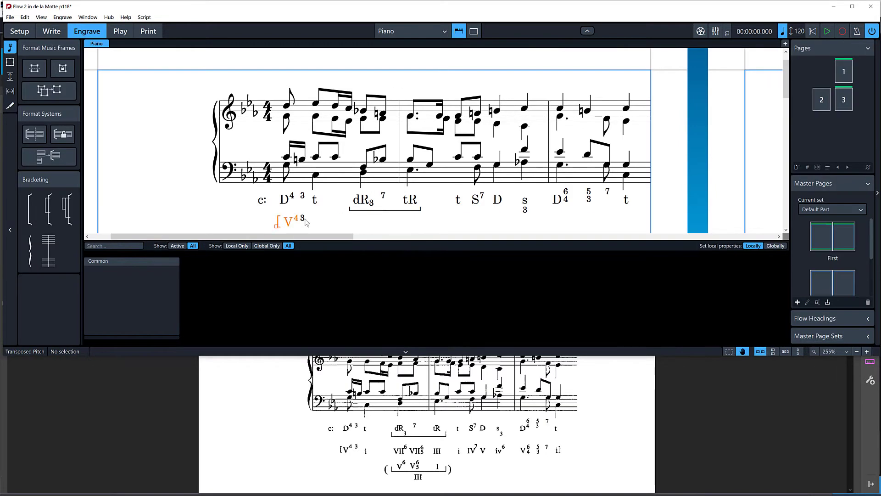
key("ctrl+alt+Left")
key("alt+Left")
key("alt+Right")
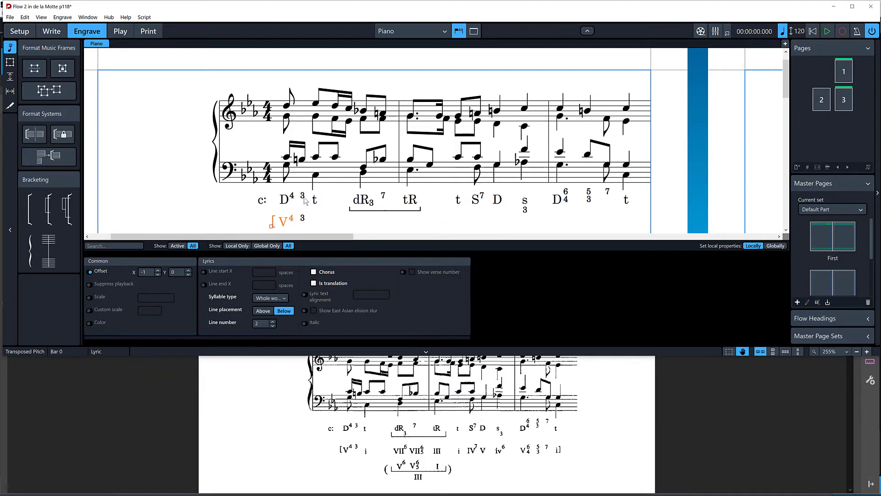
Continue line 2 after 3 with i, VII6, VII65 and III
left_click(302, 218)
key("ctrl+2")
key("Return")
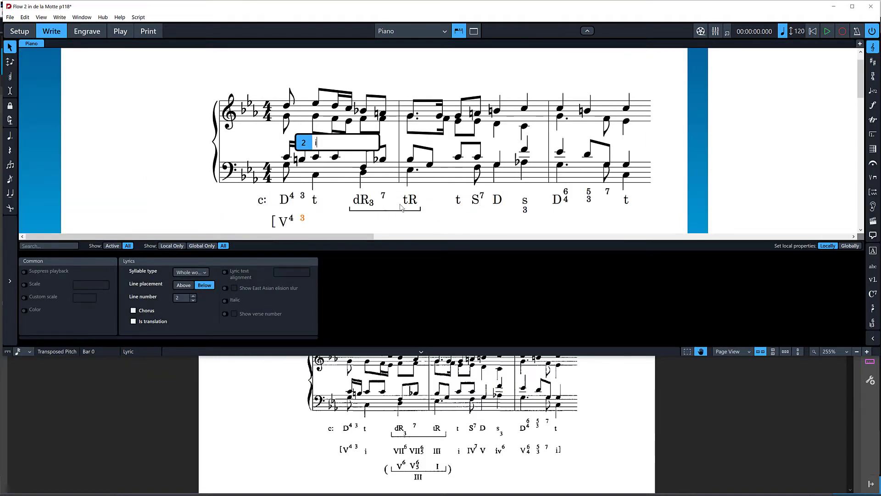
type("i")
key("space")
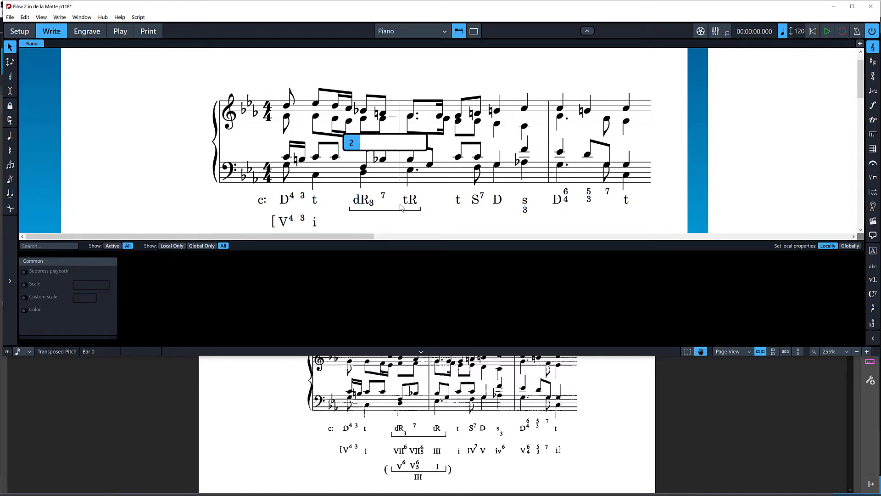
type("VII6")
key("space")
type("VII65")
key("space")
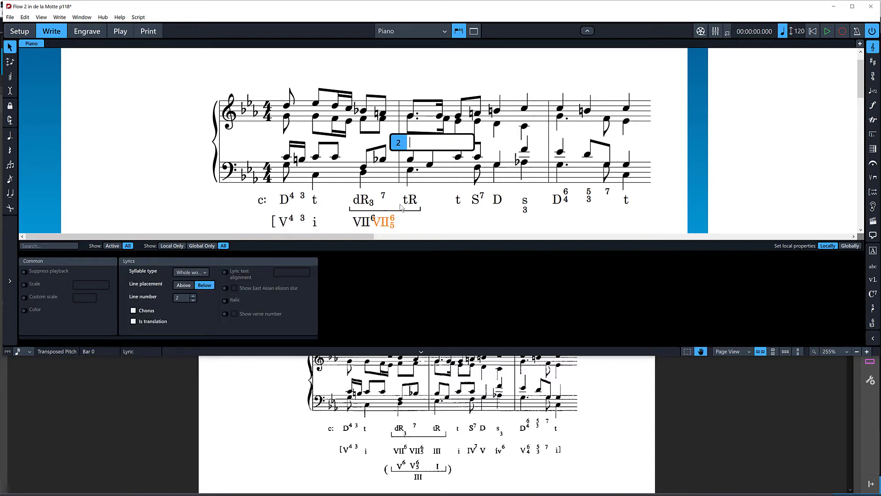
type("III")
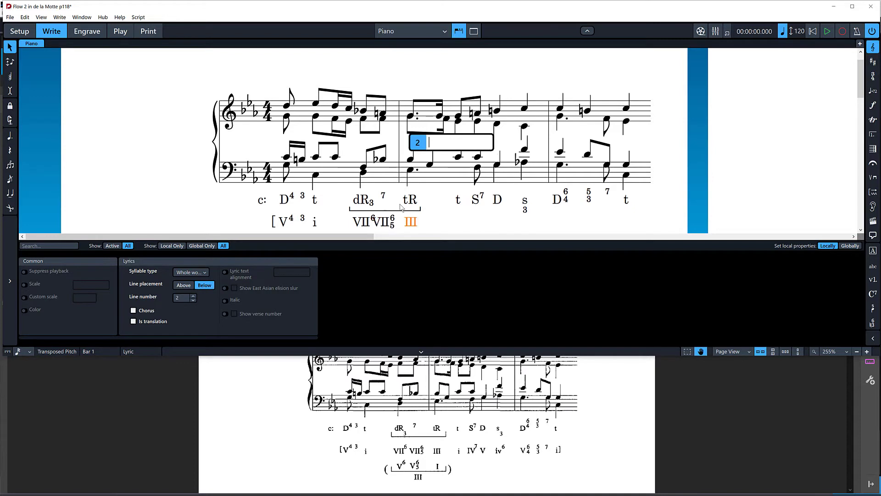
key("Return")
Nudge VII⁶ left and VII⁶₅ right to separate the crowded numerals
scroll(356, 223, "down", 2)
key("ctrl+3")
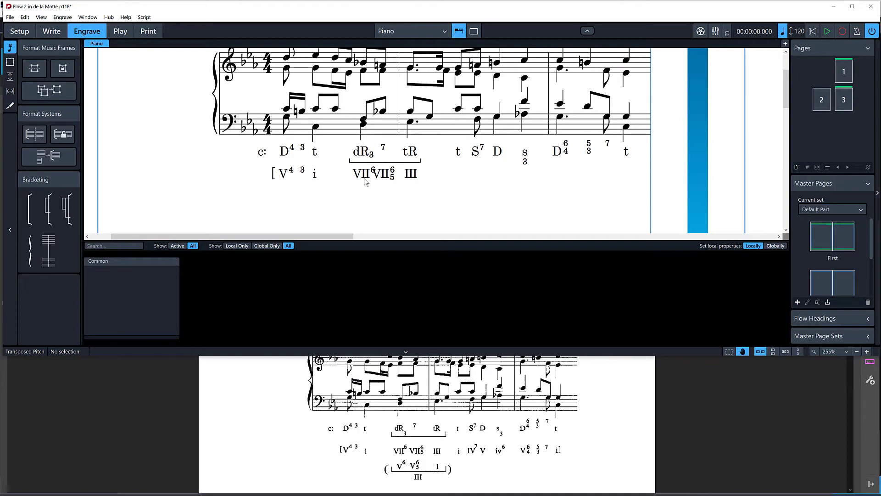
key("ctrl+alt+Left")
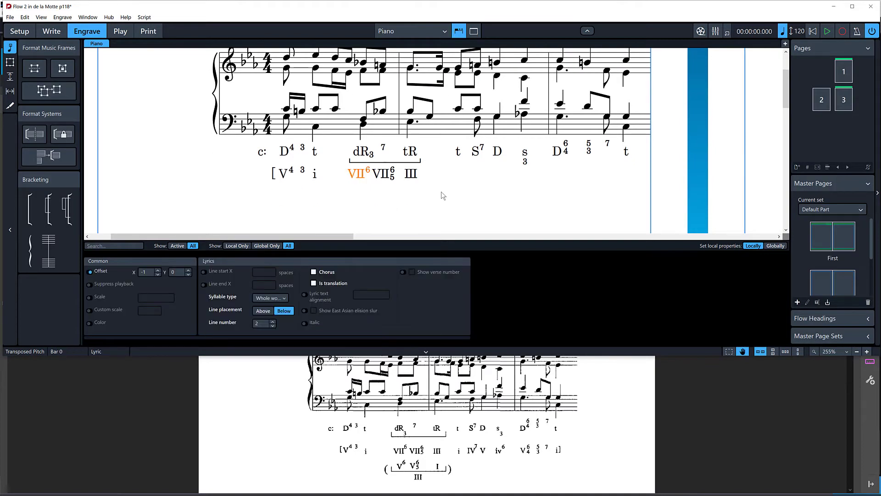
key("Up")
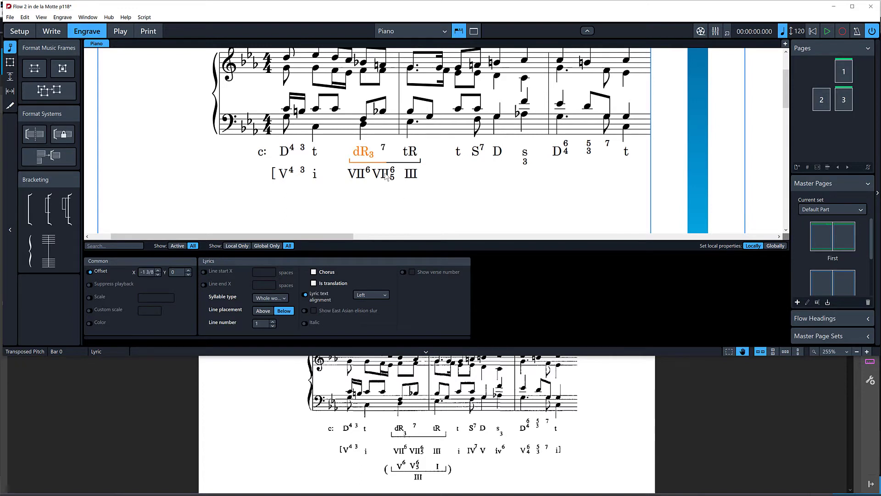
key("Down")
key("alt+Right")
key("alt+Right")
key("alt+Right")
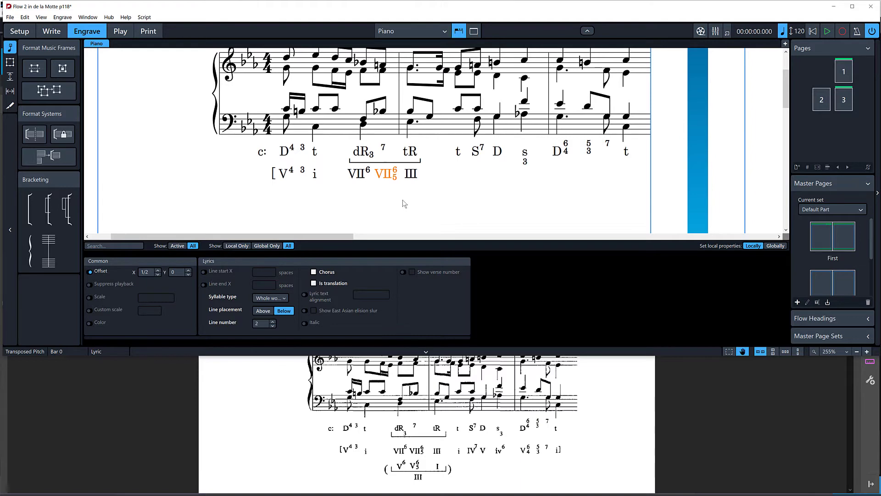
double_click(412, 177)
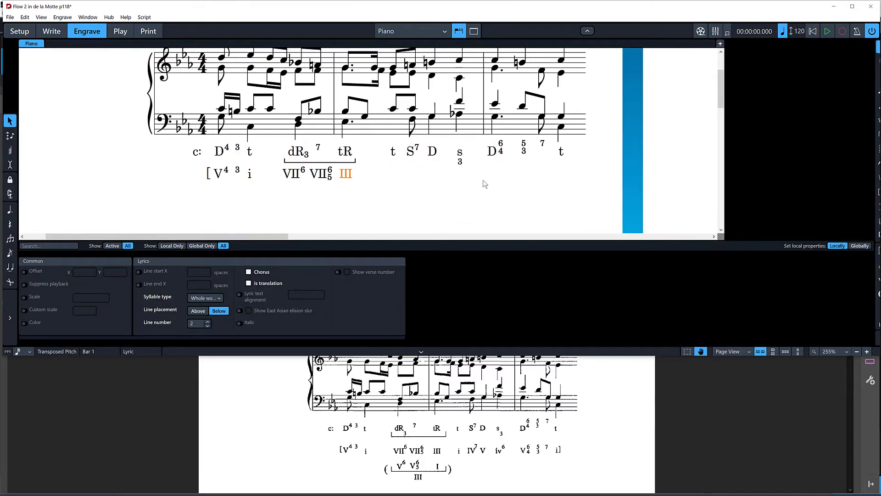
Add the numeral i after III
key("space")
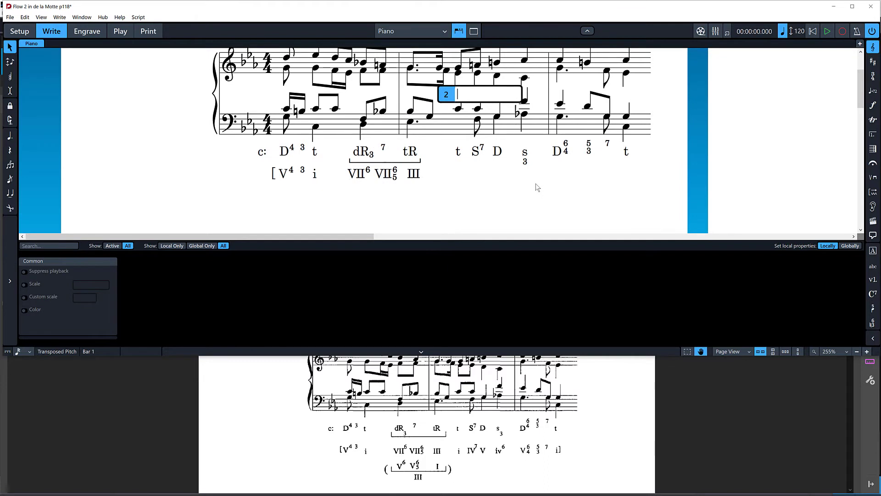
type("i")
key("space")
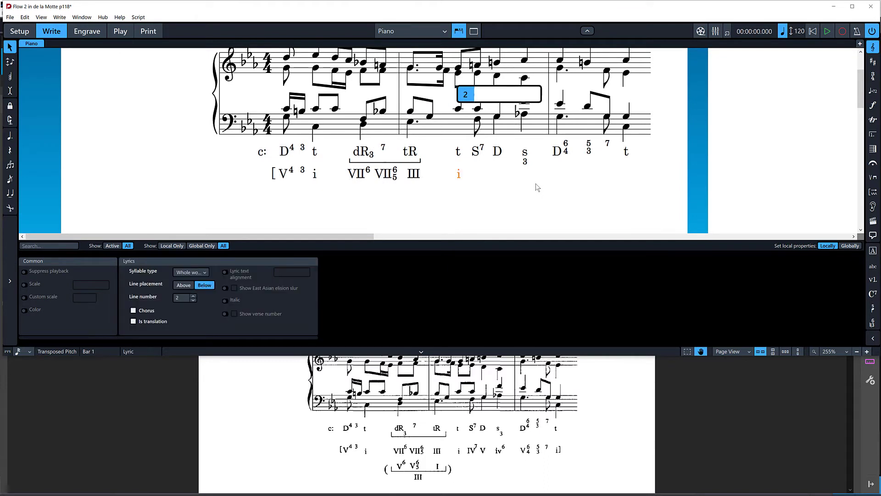
Set III's Lyric text alignment to Center in Properties
left_click(413, 176)
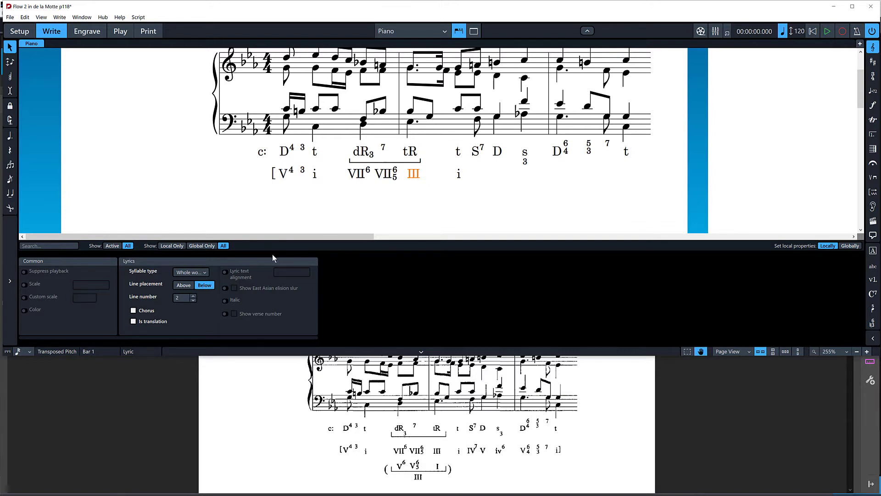
left_click(224, 272)
left_click(284, 274)
left_click(289, 288)
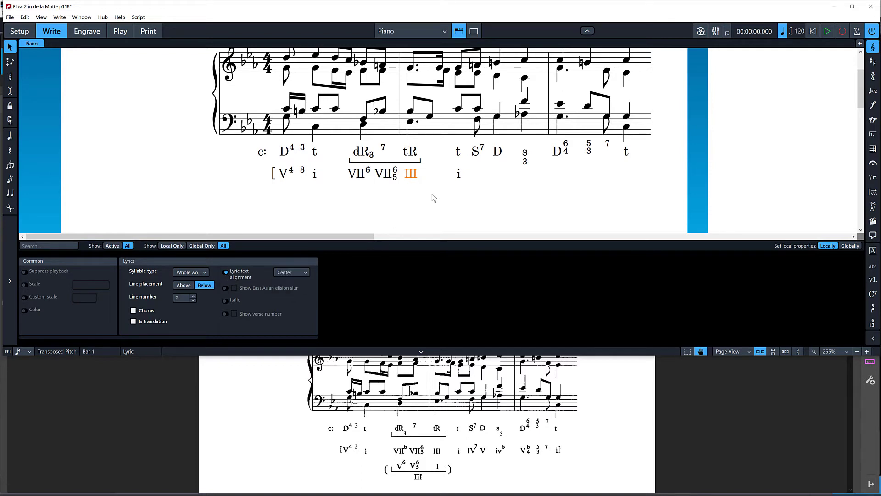
Enter IV7, V, iv6, V64, 5/3, 7 and a closing i] on line 2
double_click(460, 174)
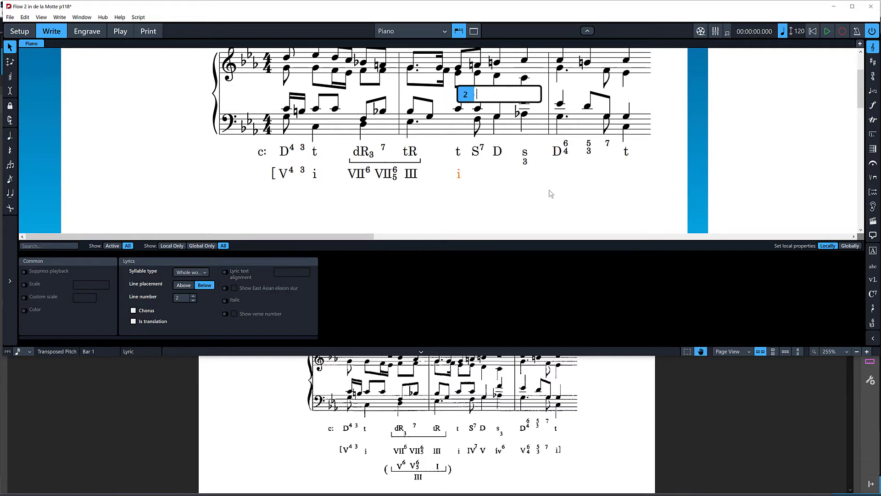
type("IV7")
key("space")
type("V")
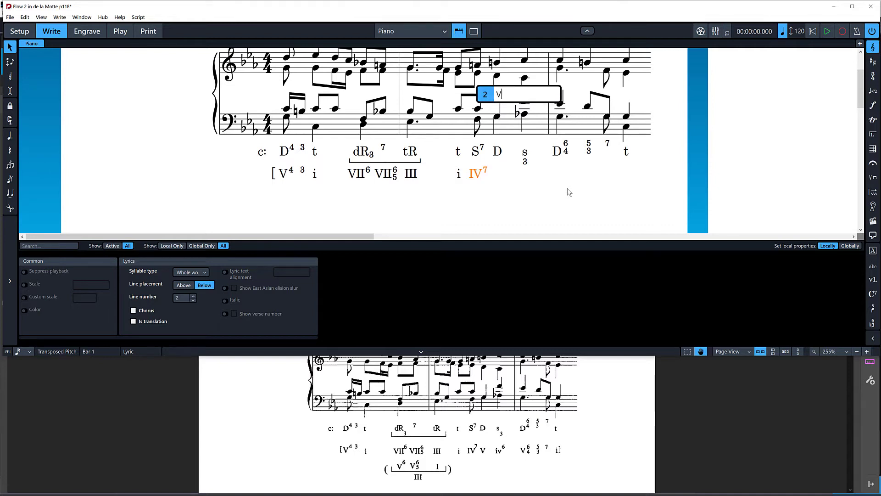
key("space")
type("iv6")
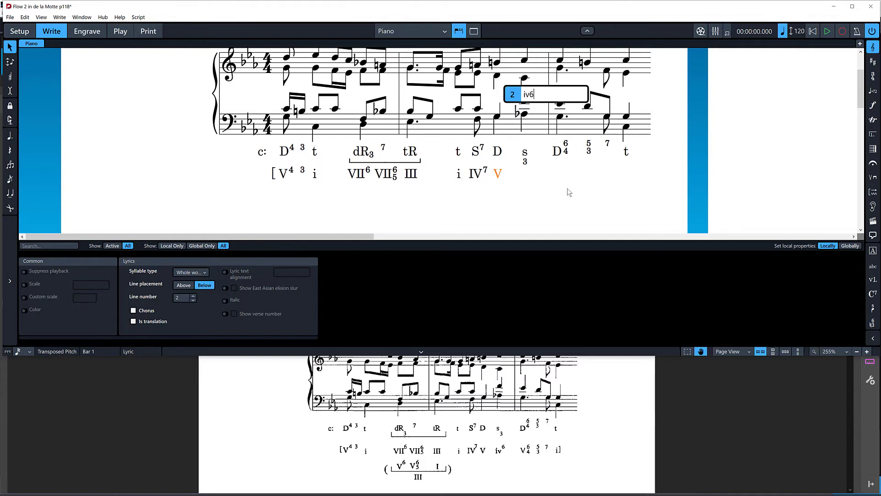
key("space")
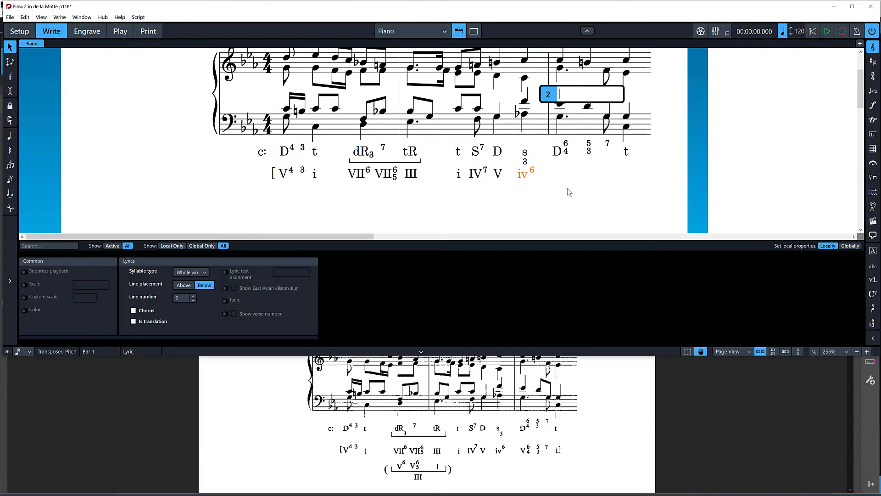
type("V64")
key("space")
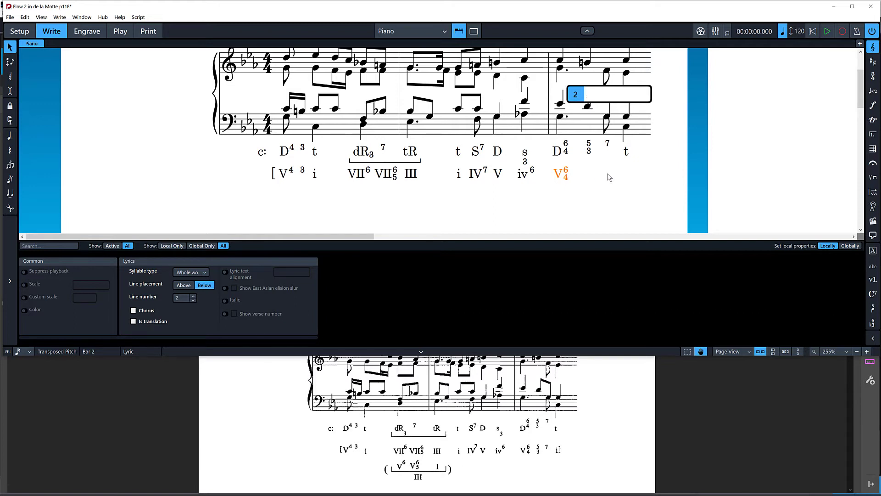
key("space")
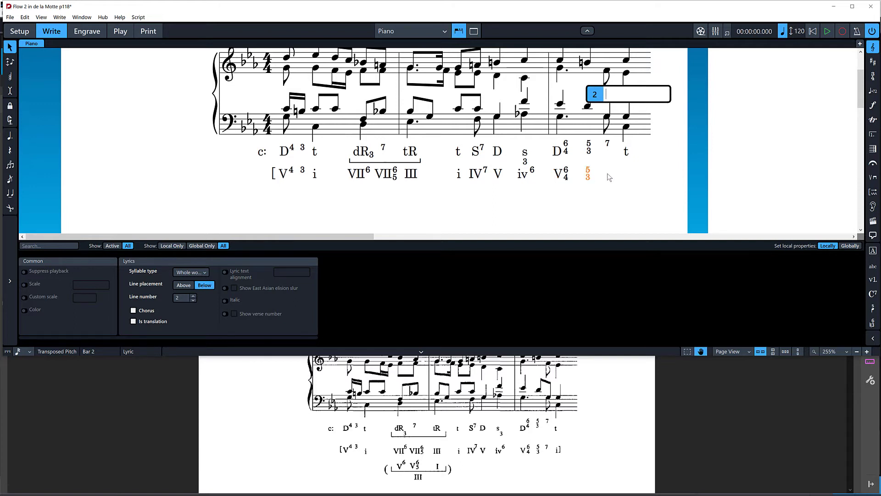
key("space")
type("i")
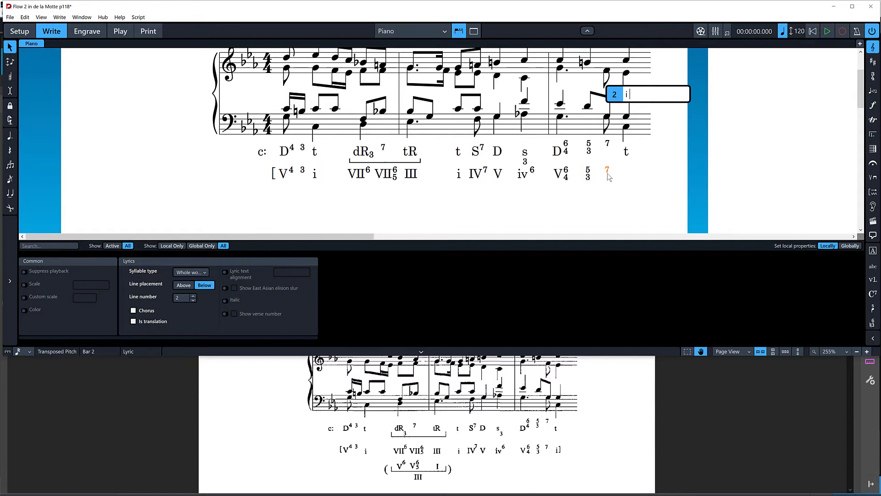
type("]")
key("Escape")
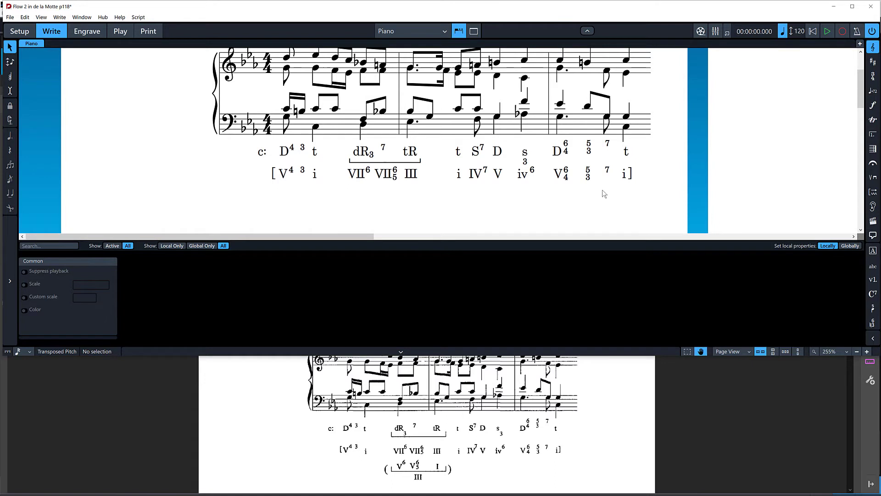
In Engrave mode, nudge the closing i] slightly to the right
key("ctrl+3")
left_click(629, 179)
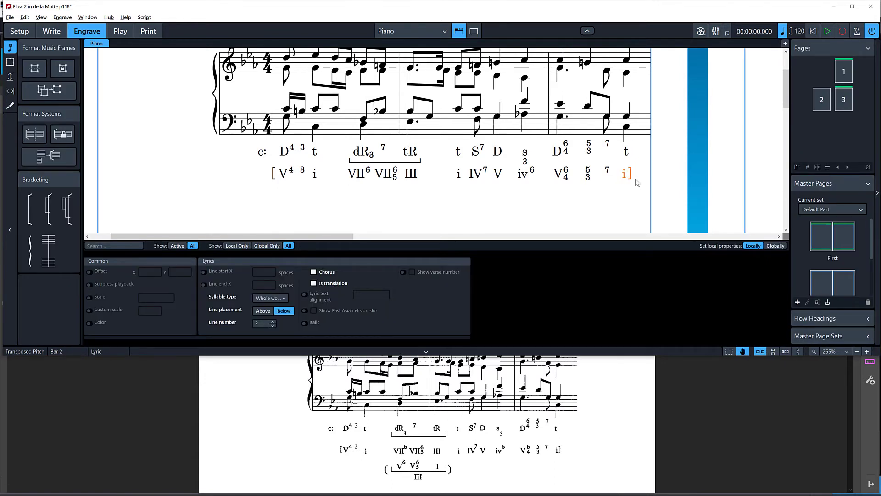
key("alt+Right")
key("alt+Right")
key("alt+Right")
Start a third lyric line under VII⁶ with '@(' and '![[V6' for a bracketed (V6
key("ctrl+2")
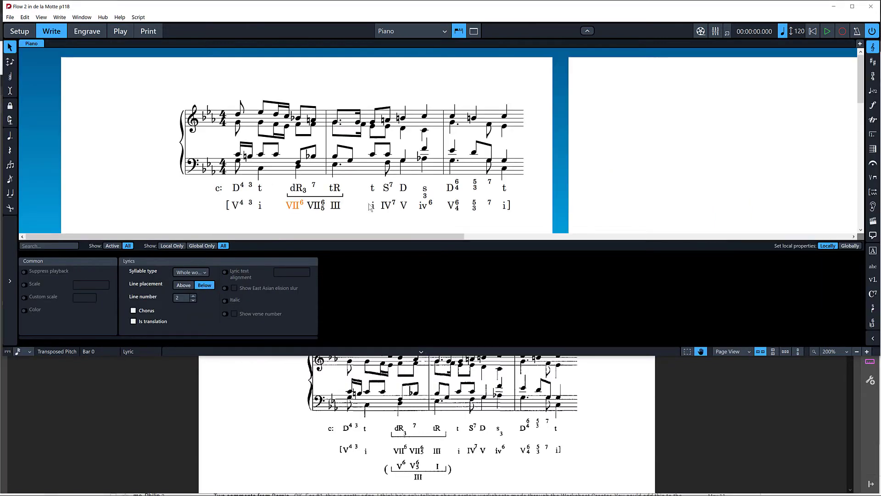
key("Return")
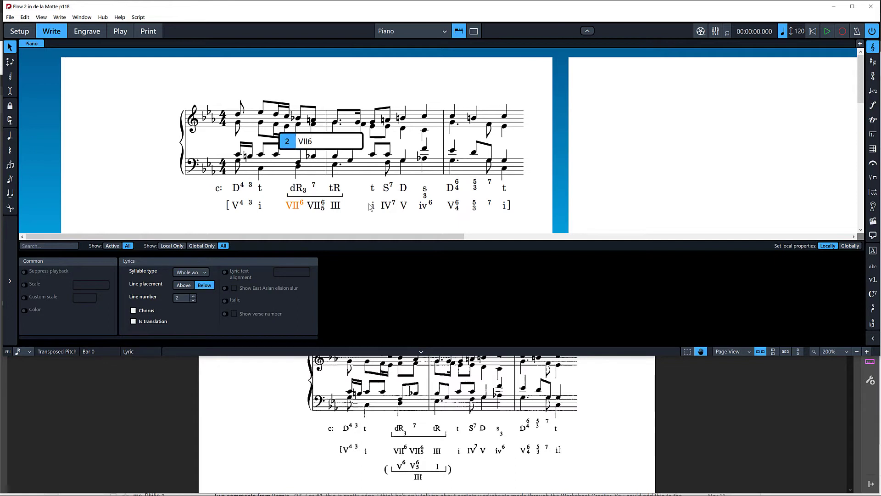
key("Down")
type("@(")
type("V6")
key("Left")
key("Left")
type("![[")
key("Return")
Respace the third-line entry so it reads '( V6'
scroll(367, 191, "down", 2)
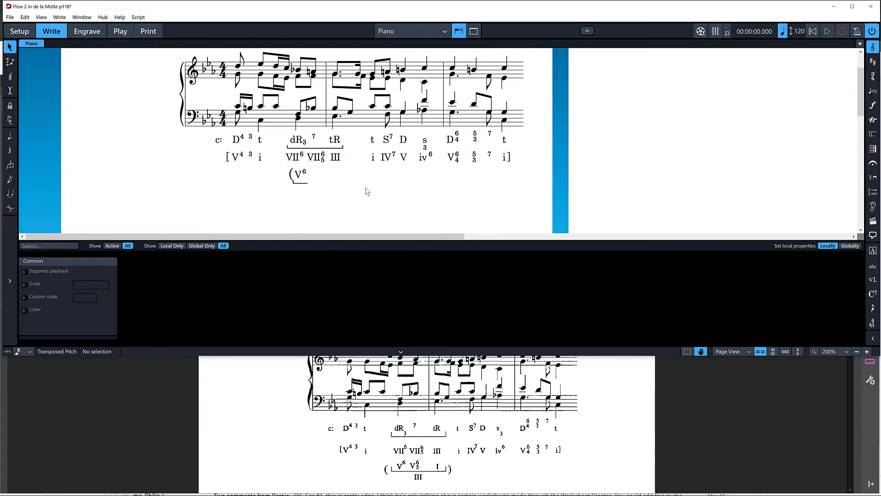
double_click(297, 186)
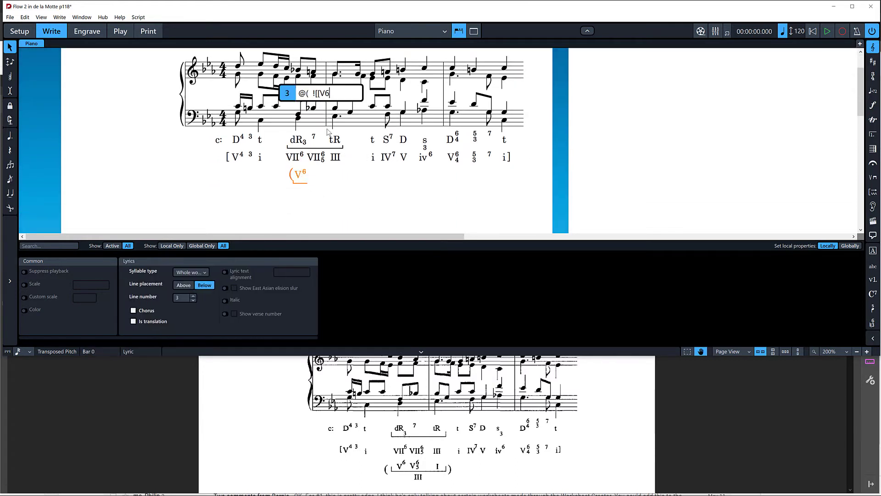
key("Escape")
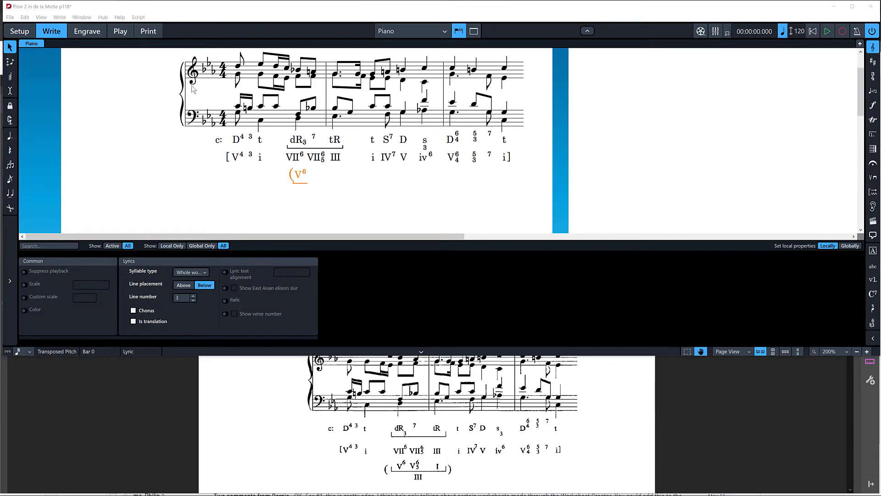
double_click(300, 176)
left_click(309, 93)
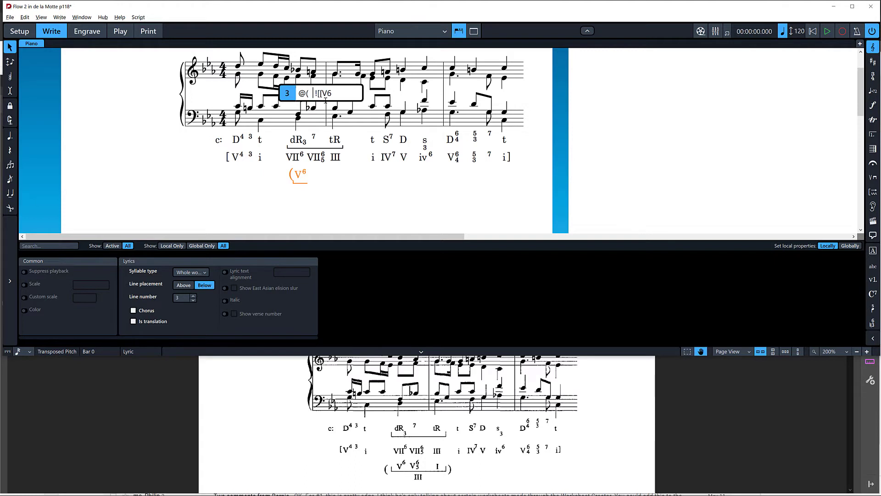
left_click(322, 197)
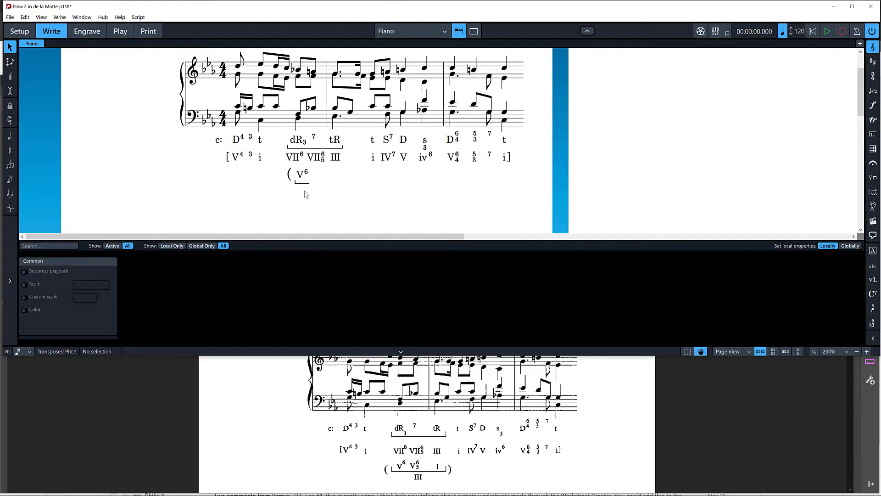
Lengthen the ( V6 bracket with '[[' and nudge the entry into position
key("ctrl+3")
left_click(303, 175)
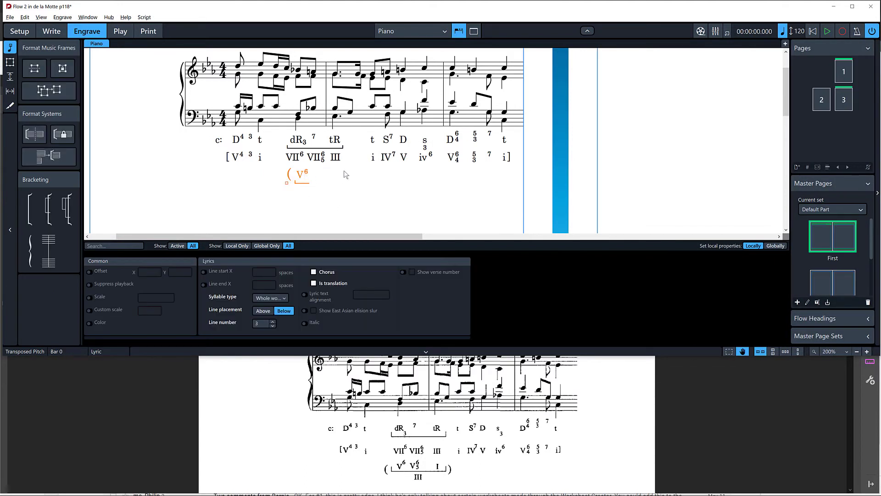
key("alt+Left")
key("alt+Left")
key("alt+Left")
key("alt+Left")
key("alt+Left")
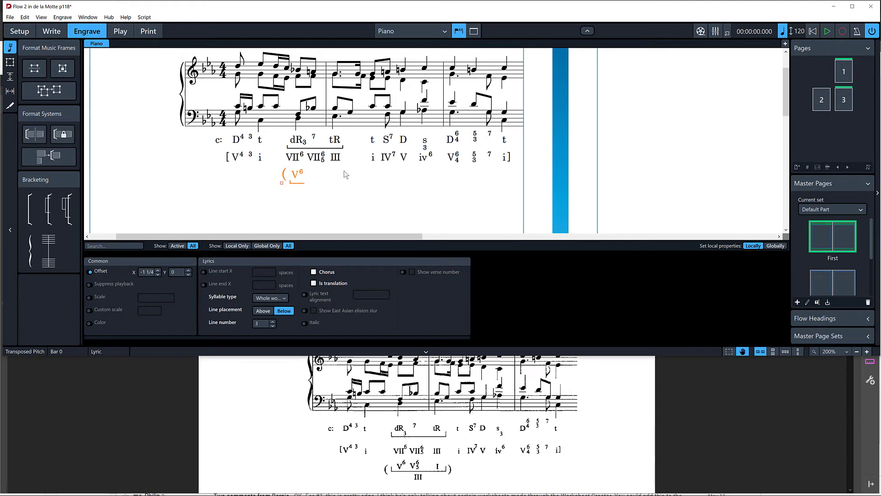
key("ctrl+2")
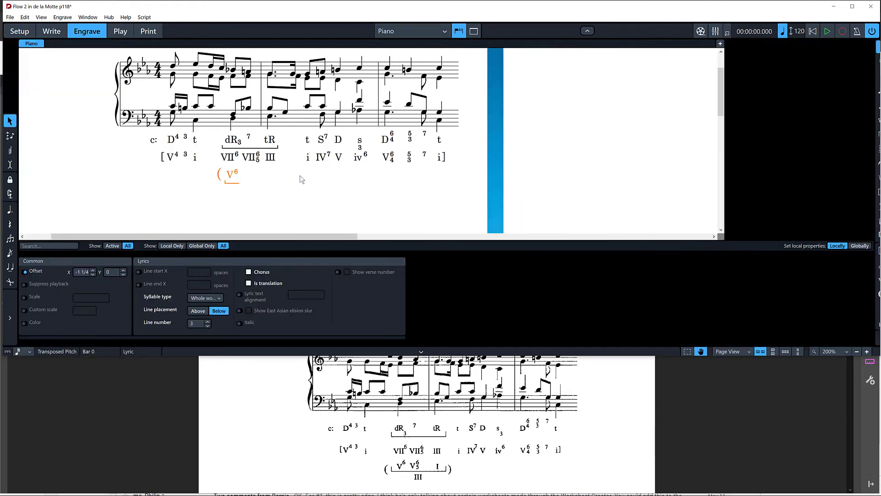
key("ctrl+2")
key("Return")
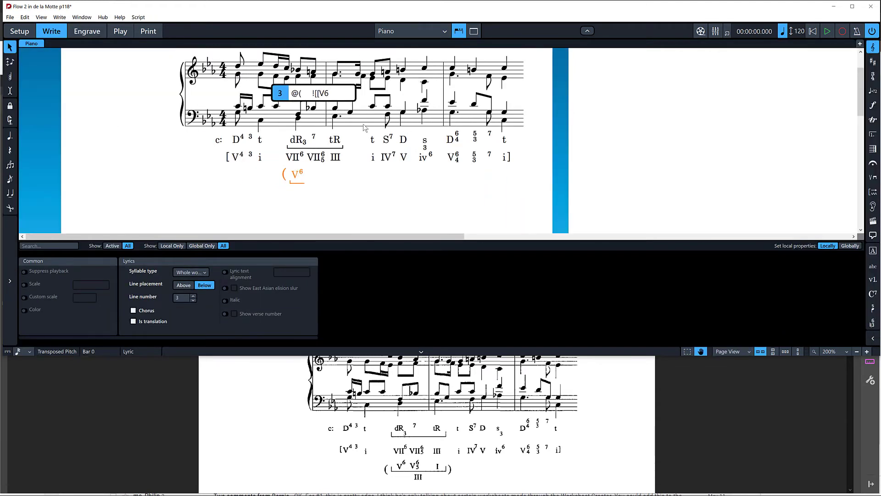
type("[[")
left_click(374, 210)
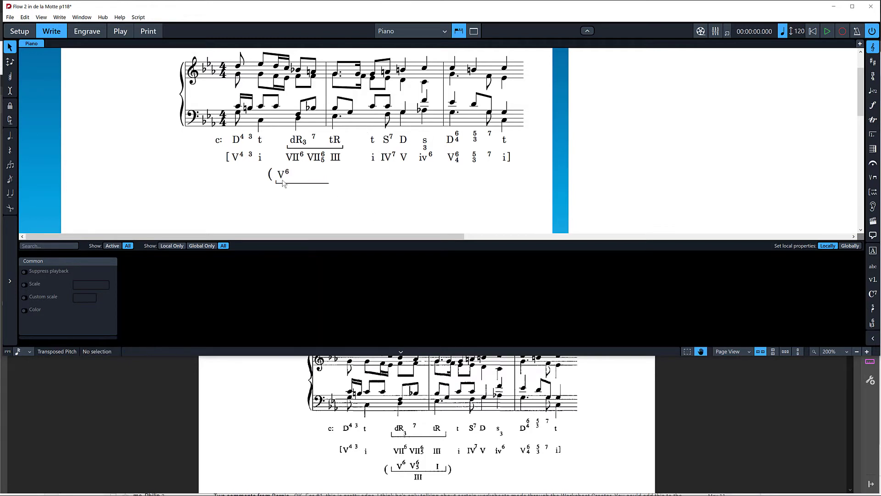
key("ctrl+3")
left_click(323, 180)
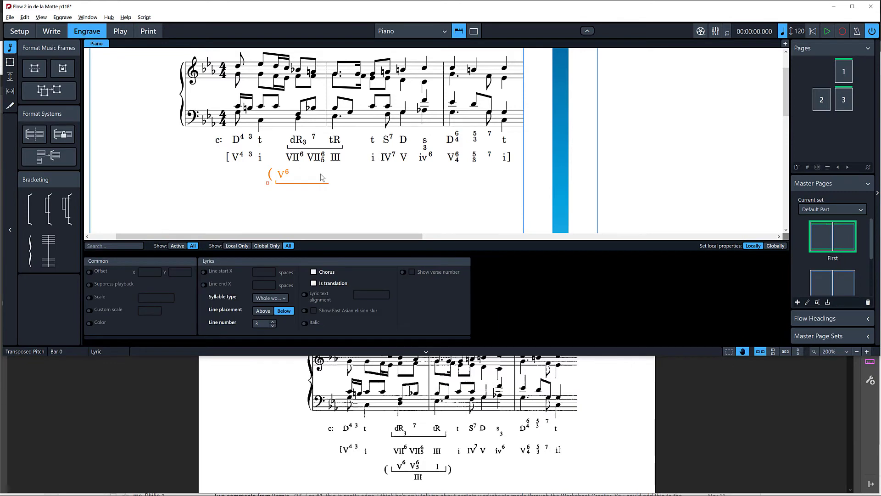
key("ctrl+alt+Right")
key("ctrl+alt+Right")
key("ctrl+alt+Right")
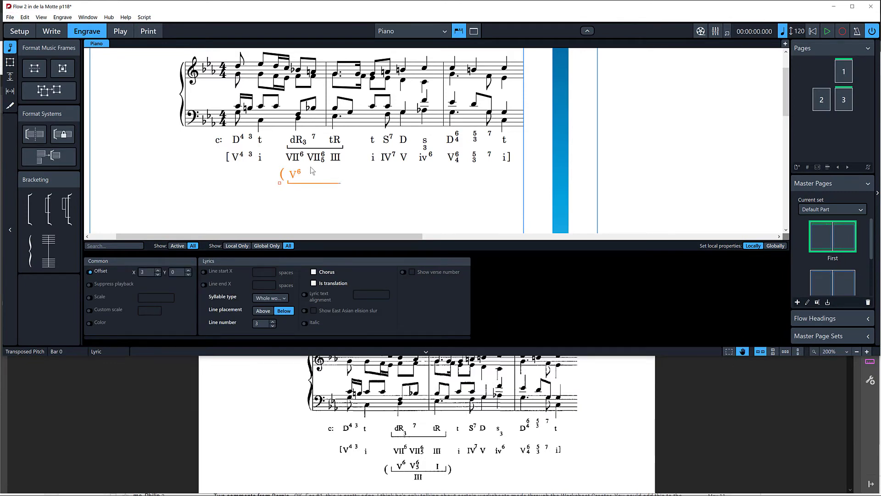
Continue the third line with V65 and 'I) @)' to close the parenthesis
double_click(297, 173)
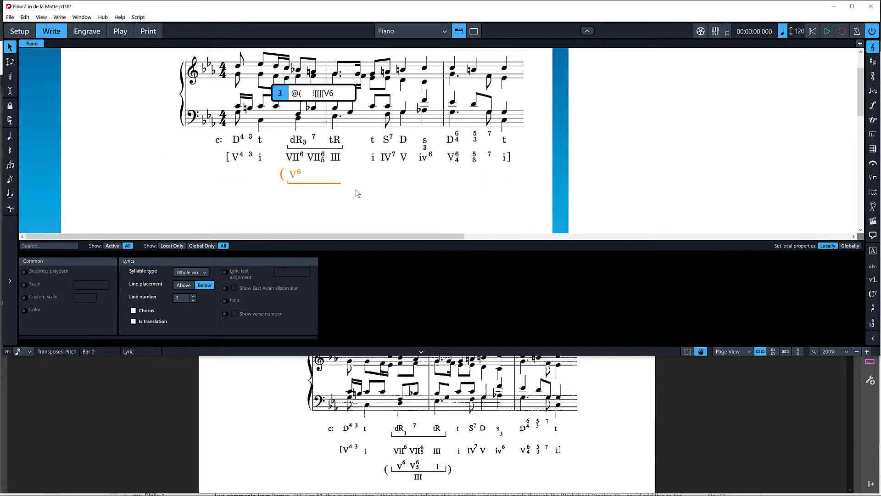
key("space")
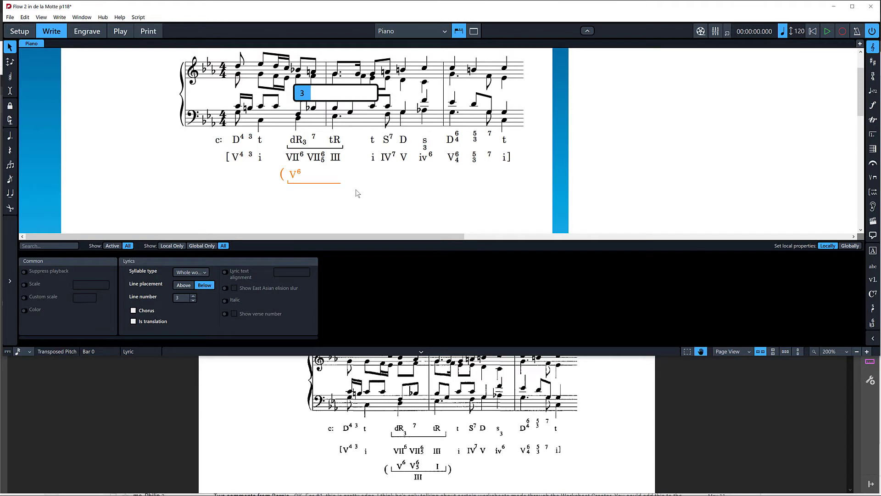
type("V65")
key("space")
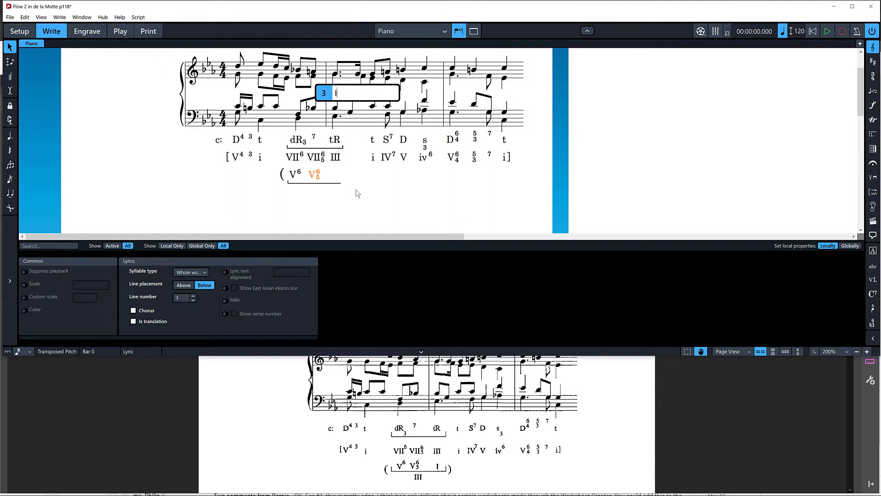
type("I)) @)")
Commit the closing I ) lyric, select the ( V6 V6/5 I ) line and enter Engrave mode
key("Return")
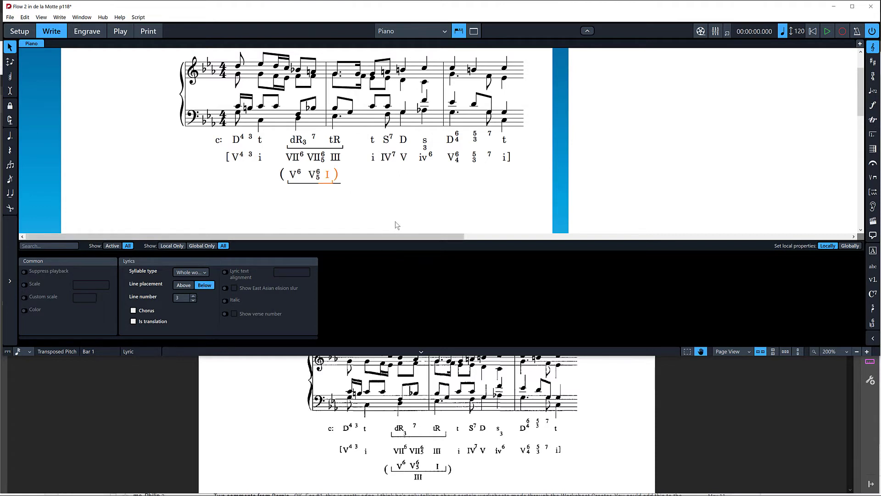
key("Escape")
left_click(331, 177)
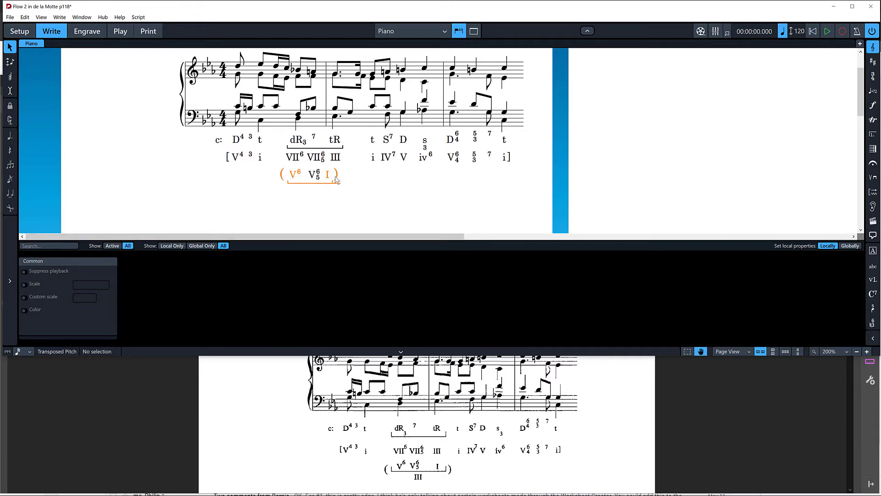
key("ctrl+3")
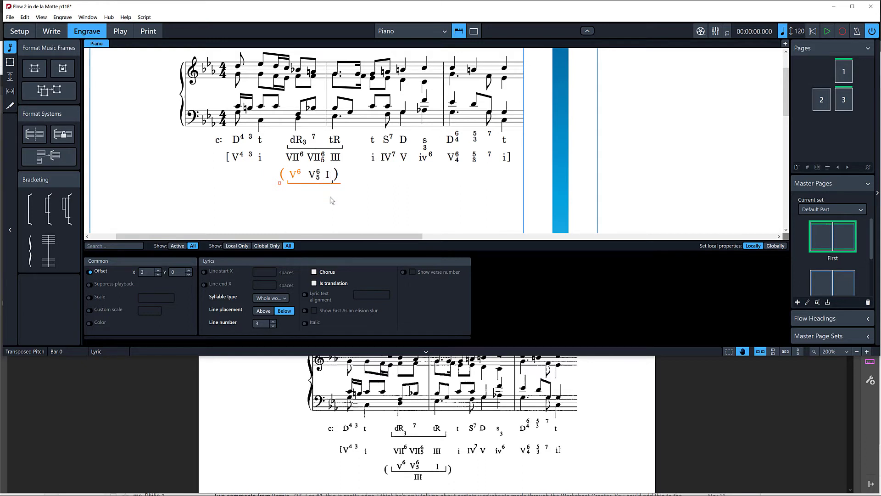
Nudge the I ) lyric one step to the right
left_click(275, 197)
left_click(317, 176)
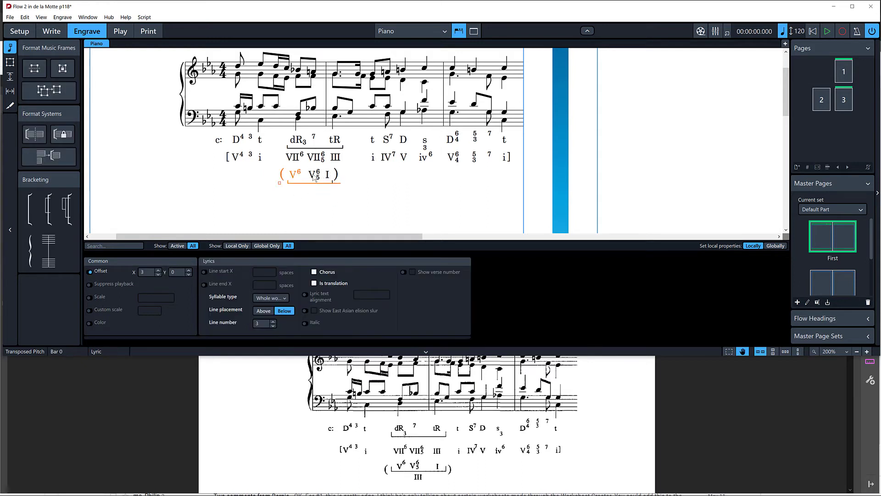
left_click(339, 197)
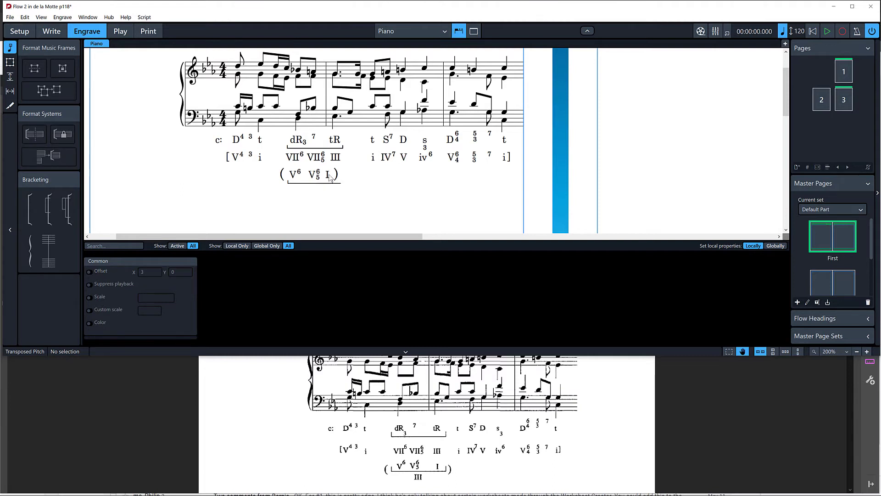
left_click(329, 177)
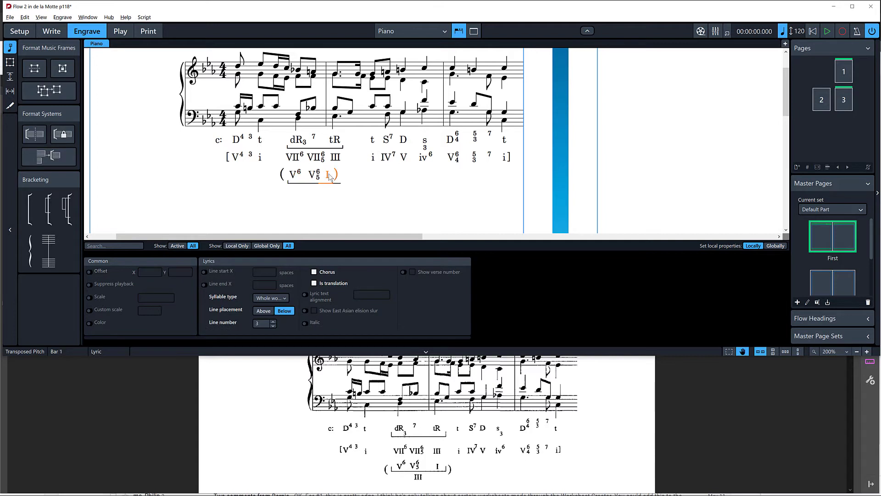
key("alt+Right")
key("alt+Right")
key("alt+Right")
key("alt+Right")
key("alt+Right")
key("alt+Right")
key("alt+Right")
key("alt+Right")
key("alt+Right")
key("alt+Right")
key("alt+Right")
key("alt+Right")
key("alt+Right")
key("alt+Right")
Check the ( V6 lyric's text, then nudge ( V6 slightly right in Engrave mode
double_click(295, 177)
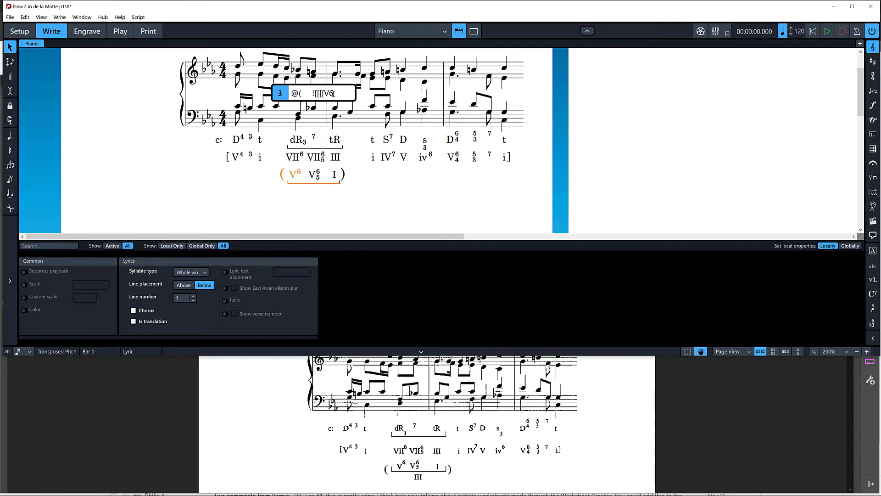
left_click(372, 209)
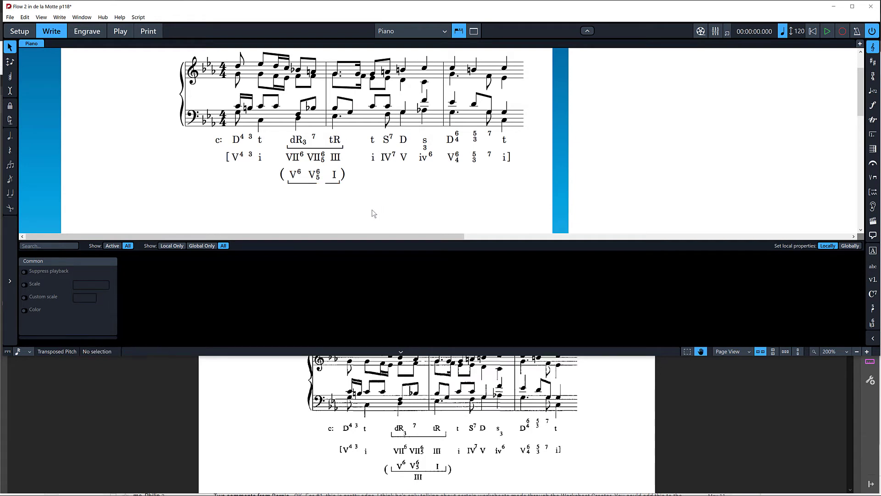
key("ctrl+3")
left_click(292, 176)
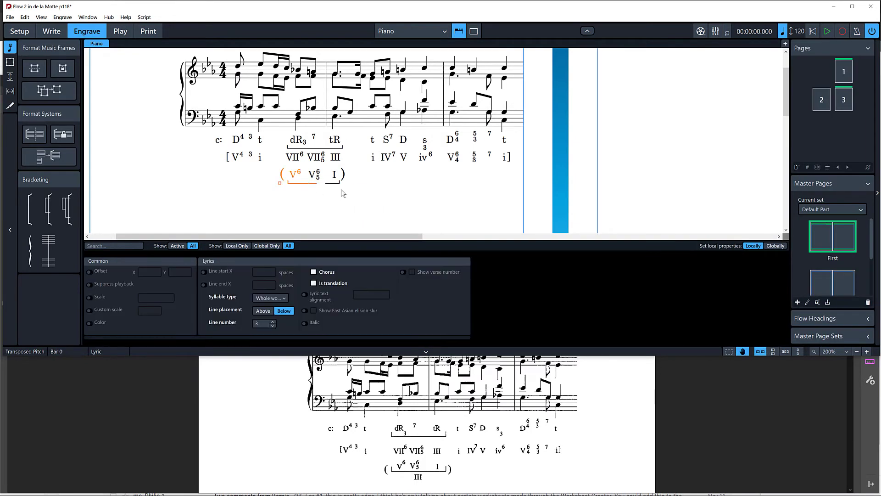
key("alt+Right")
key("alt+Right")
key("alt+Right")
Reopen and recommit the I ) lyric text in Write mode
left_click(334, 175)
key("ctrl+2")
key("Return")
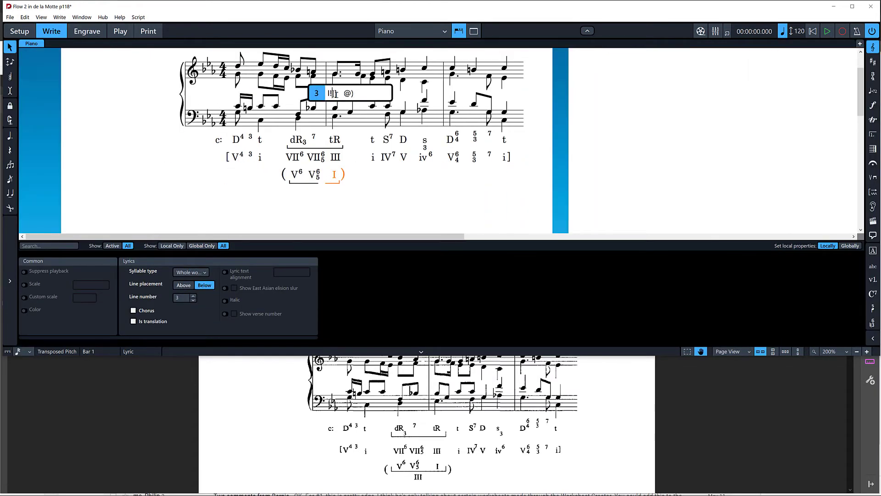
key("Return")
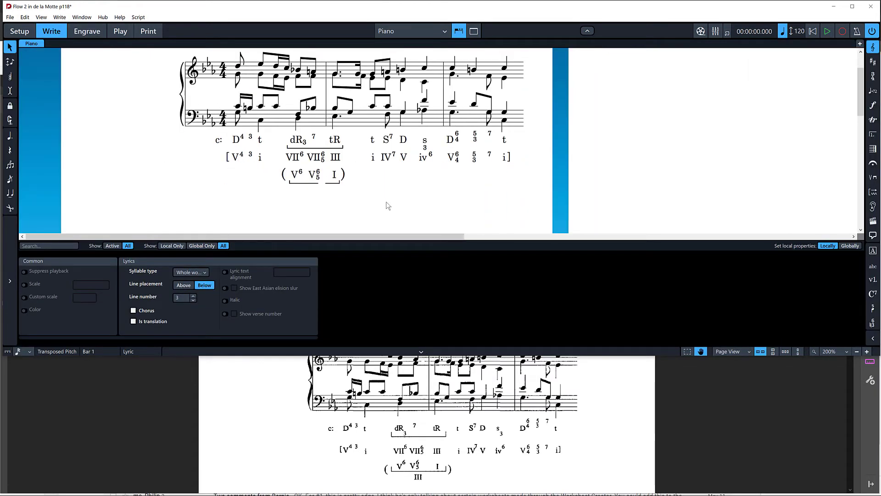
key("Escape")
Push the I ) lyric two steps further right and return ( V6 to its default position
key("ctrl+3")
left_click(329, 176)
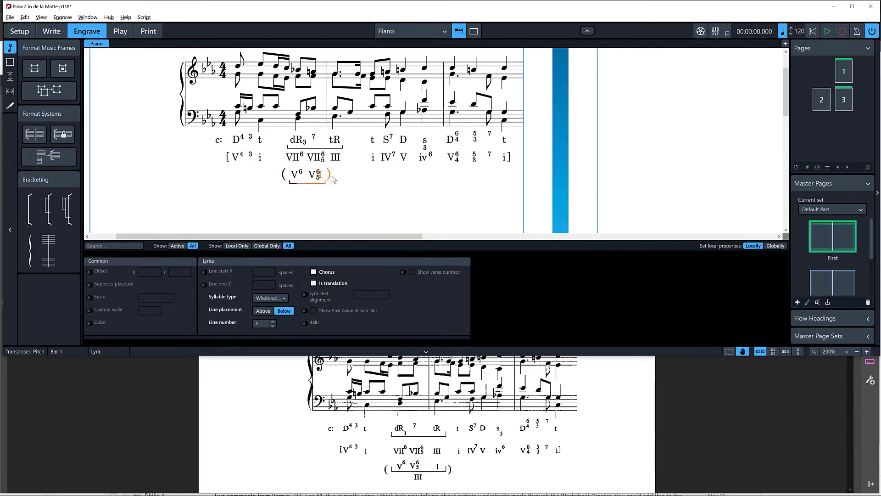
key("alt+Right")
key("alt+Right")
key("alt+Right")
key("alt+Right")
key("alt+Right")
key("alt+Right")
key("alt+Right")
key("alt+Right")
key("alt+Right")
key("alt+Right")
key("alt+Right")
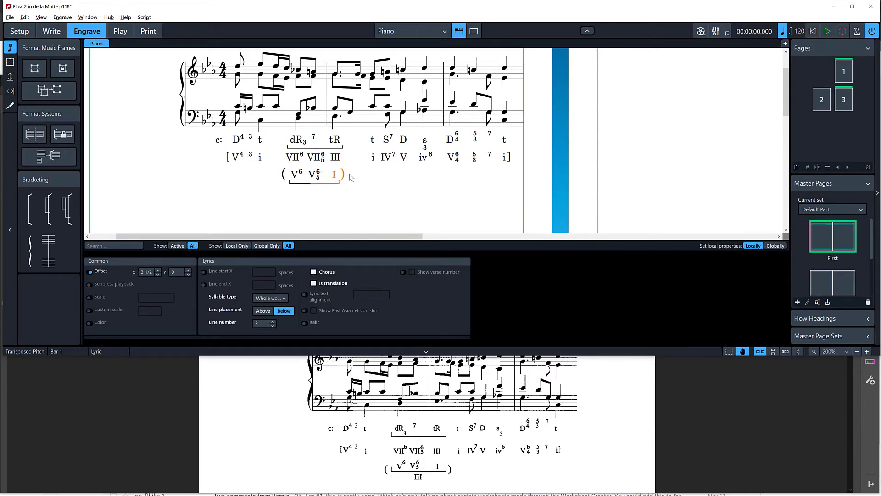
key("alt+Right")
left_click(299, 177)
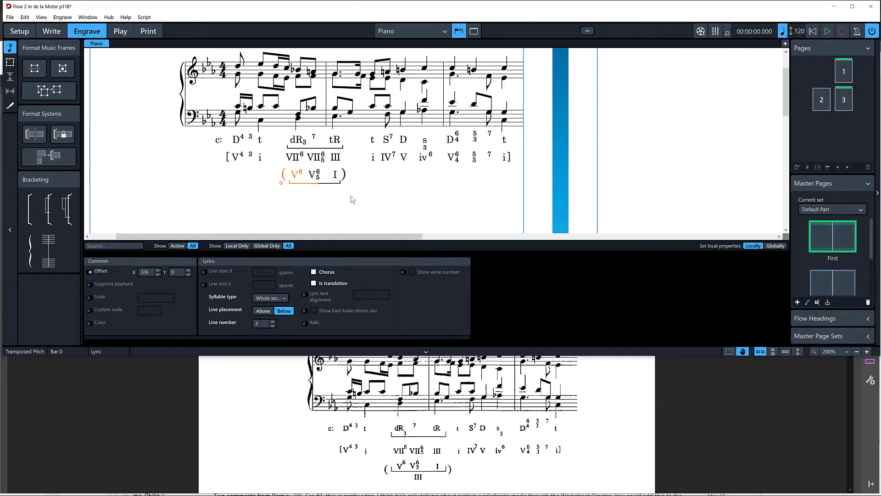
left_click(315, 176)
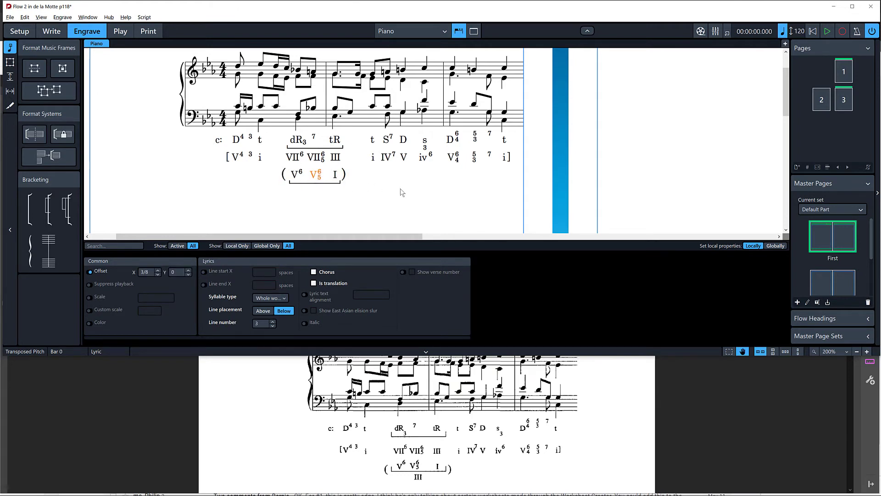
key("Left")
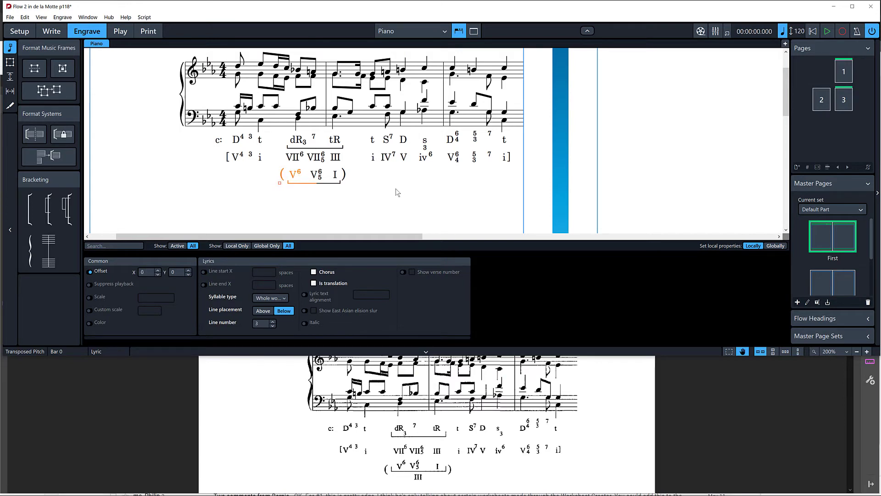
Edit the I ) lyric text once more and commit it
left_click(344, 176)
key("Return")
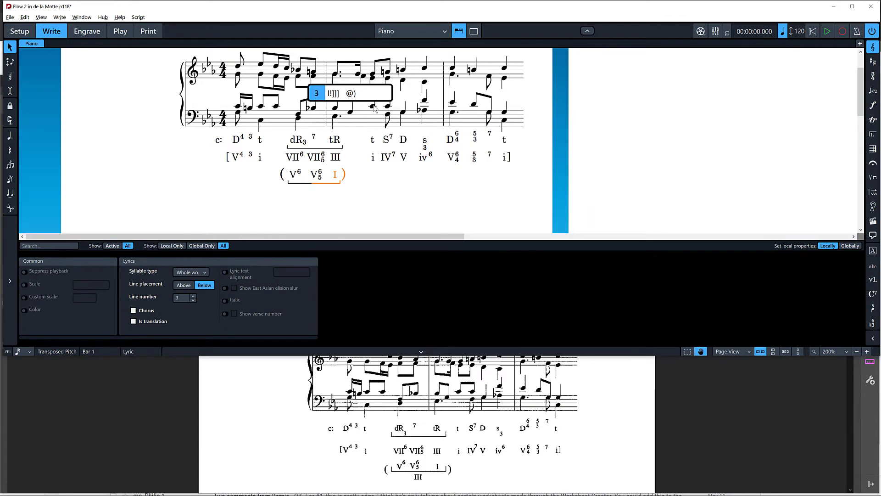
key("BackSpace")
left_click(377, 178)
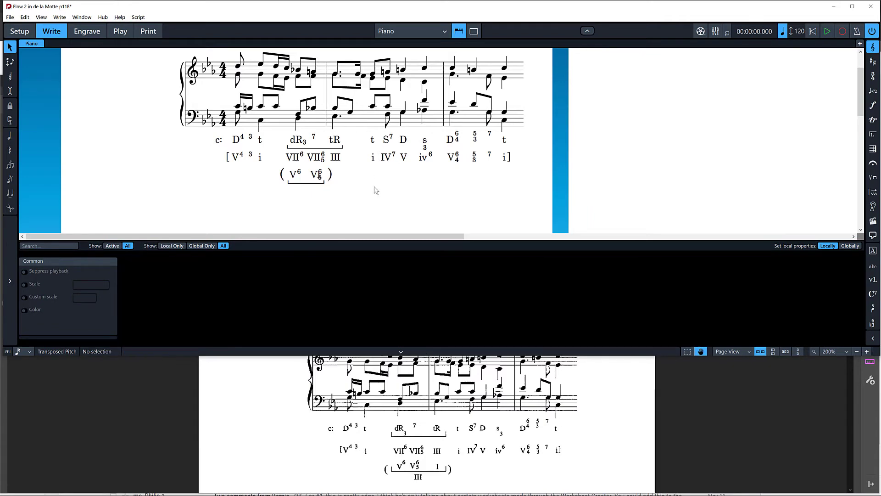
Move I ) right out from under V6/5 to an X offset of 4 1/8
key("ctrl+3")
left_click(330, 175)
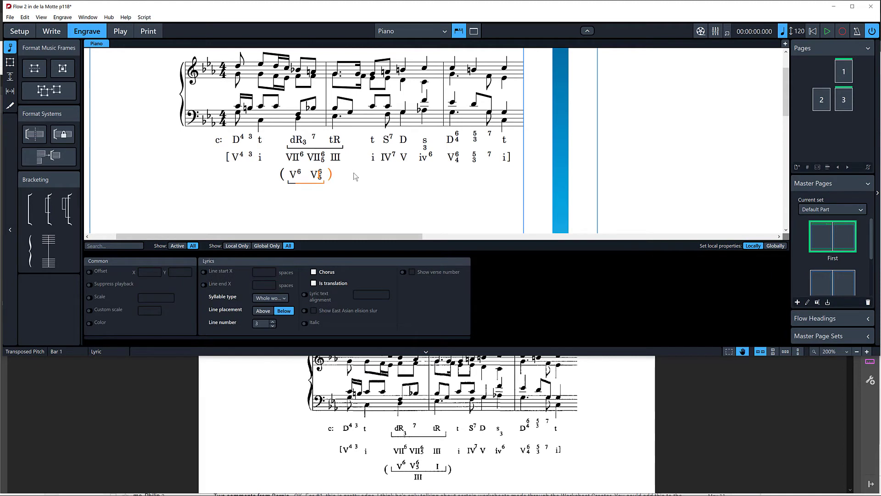
key("ctrl+alt+Right")
key("ctrl+alt+Right")
key("ctrl+alt+Right")
key("ctrl+alt+Right")
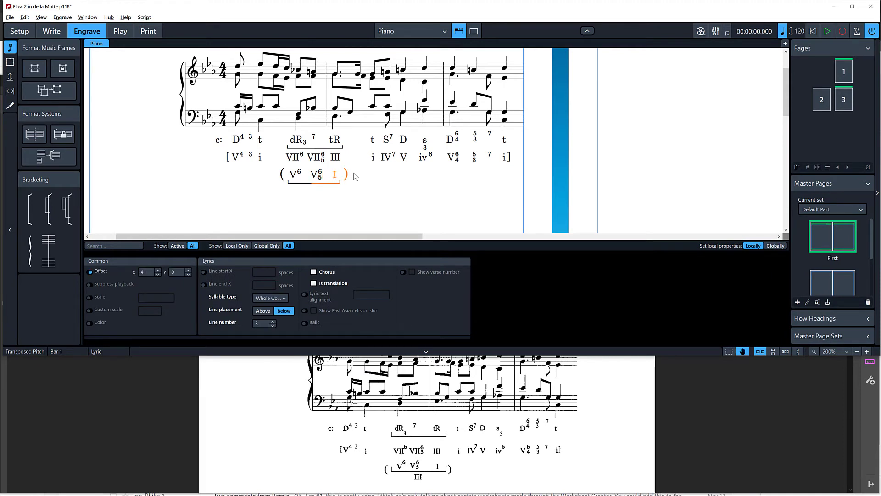
key("alt+Right")
left_click(362, 197)
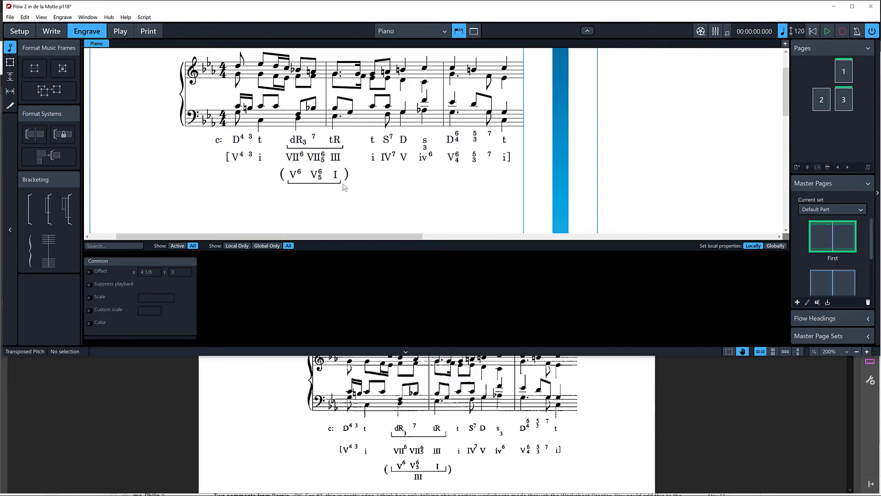
Enter III on lyric line 4 beneath the bracketed ( V6 V6/5 I ) group
left_click(319, 175)
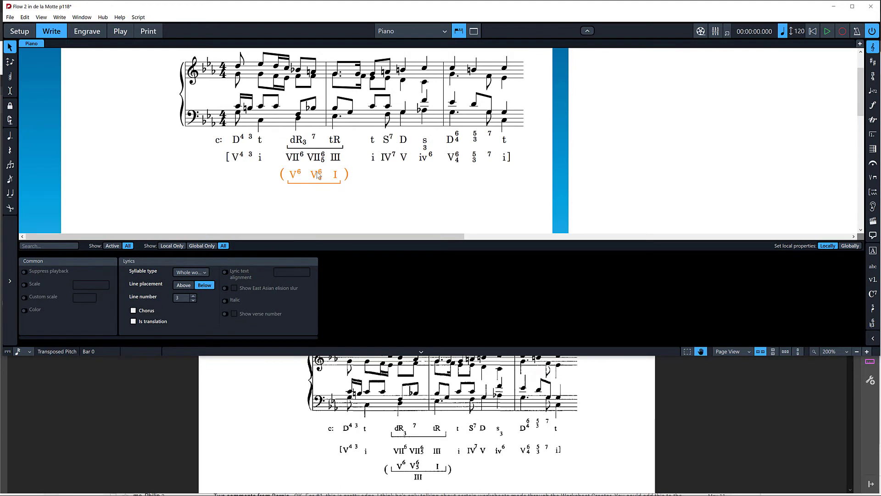
key("Return")
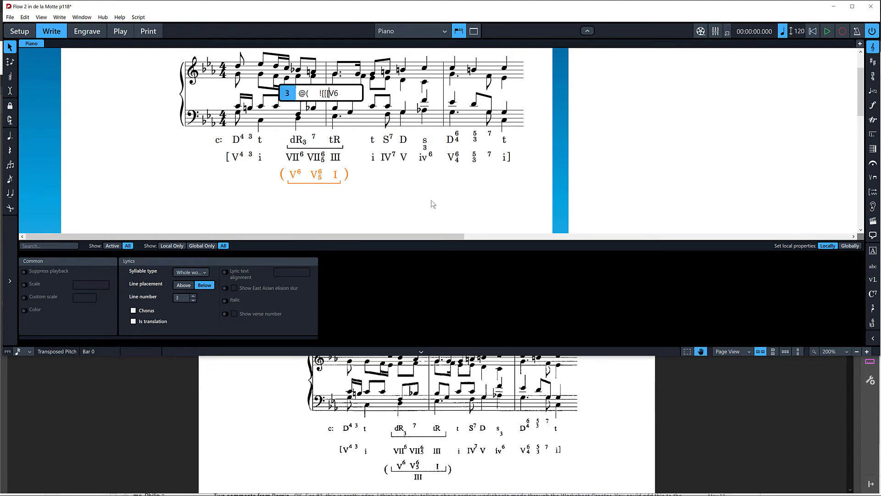
key("space")
key("Down")
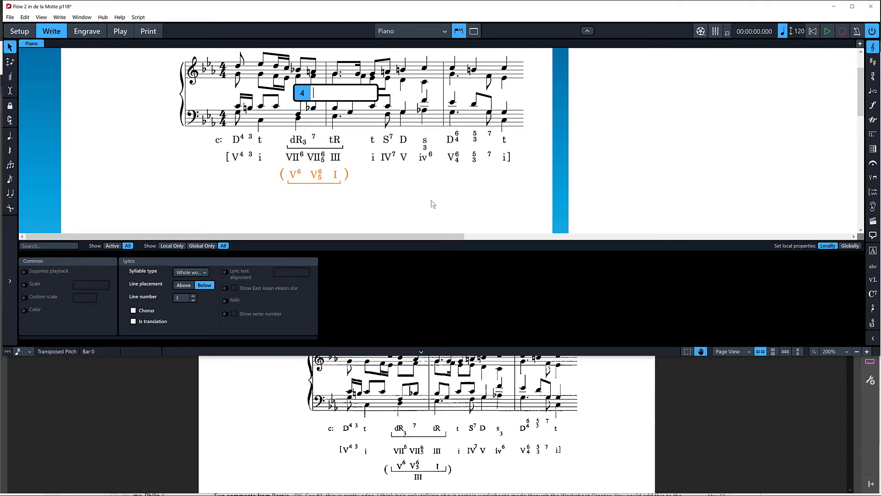
type("III")
key("Return")
left_click(446, 220)
Nudge the III lyric slightly right in Engrave mode, then return to Write mode
key("ctrl+shift+3")
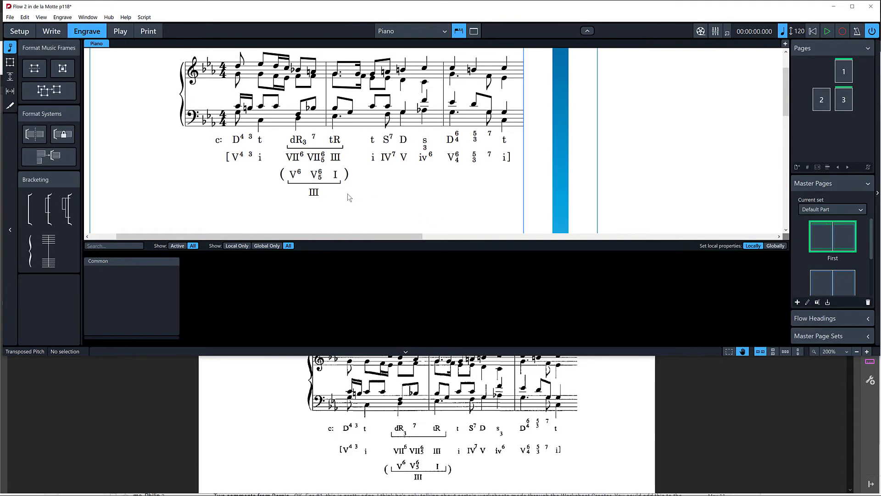
left_click(315, 193)
key("alt+Right")
key("alt+Right")
key("alt+Right")
key("alt+Right")
key("alt+Right")
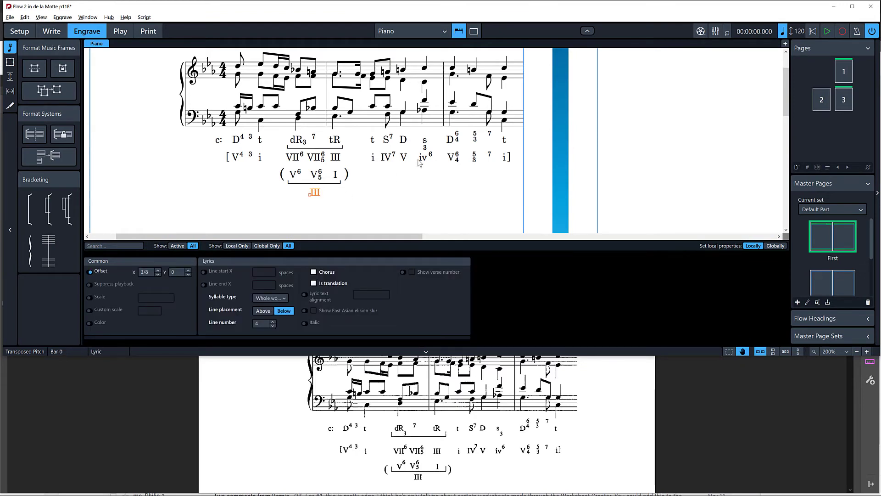
key("ctrl+shift+2")
key("Escape")
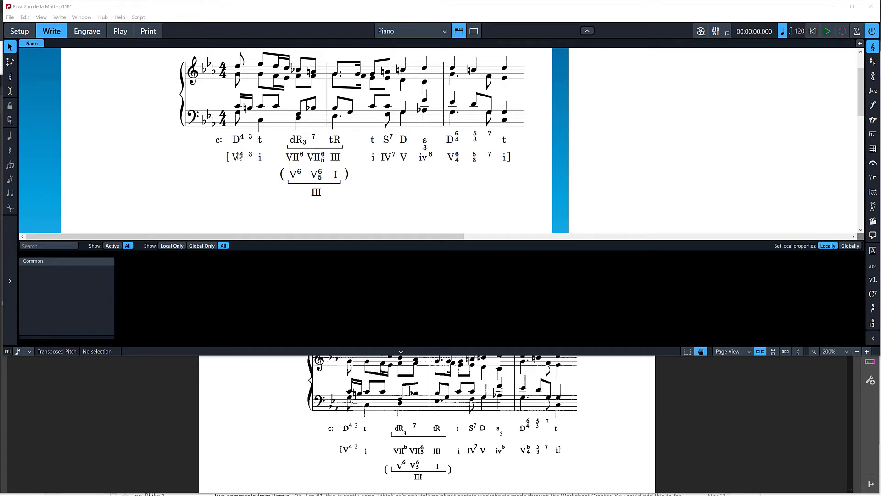
Lower the [V4, ( V6 and III lyrics, then nudge the bracketed V6/5 line further down
key("ctrl+shift+3")
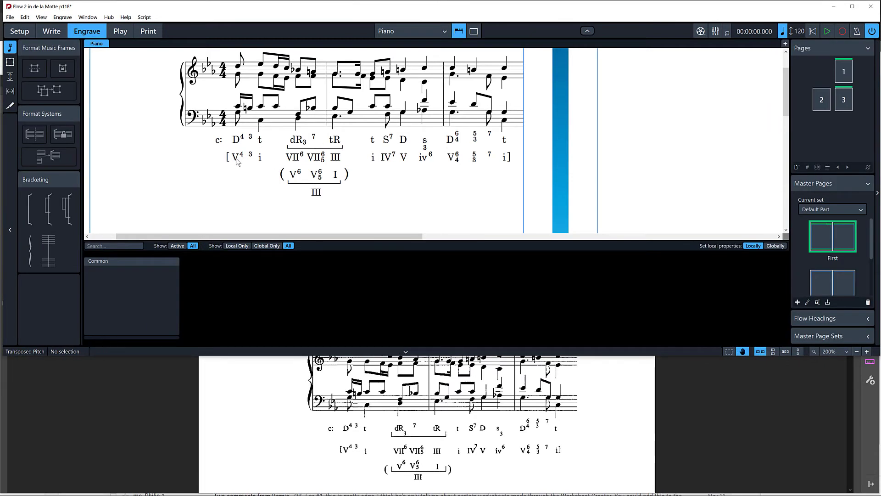
left_click(237, 161)
left_click(295, 175, "ctrl")
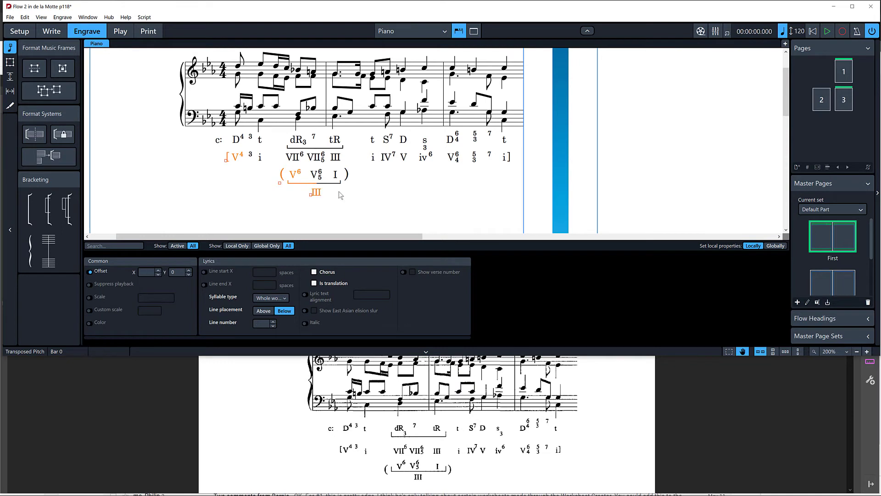
key("alt+Down")
key("alt+Down")
key("alt+Down")
key("alt+Down")
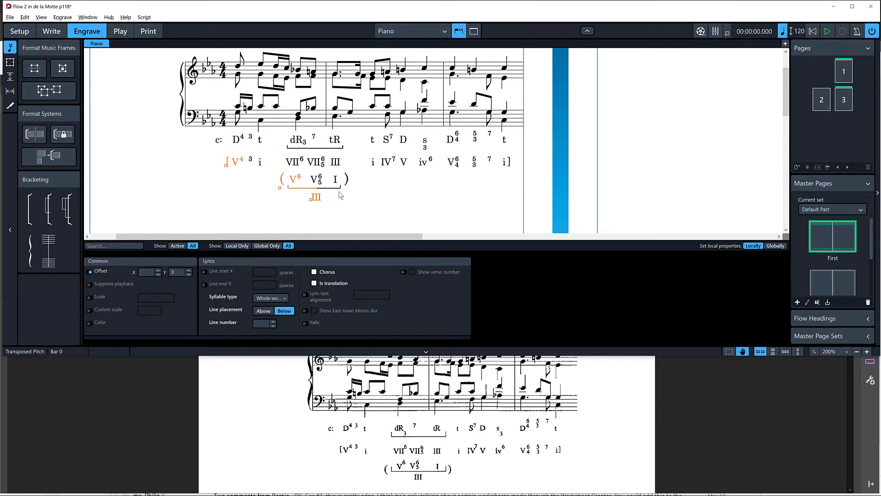
left_click(320, 180)
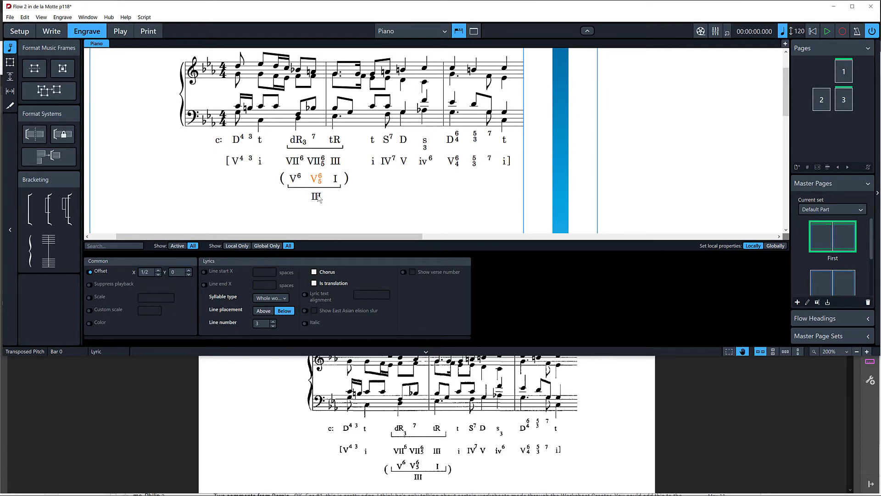
key("alt+Down")
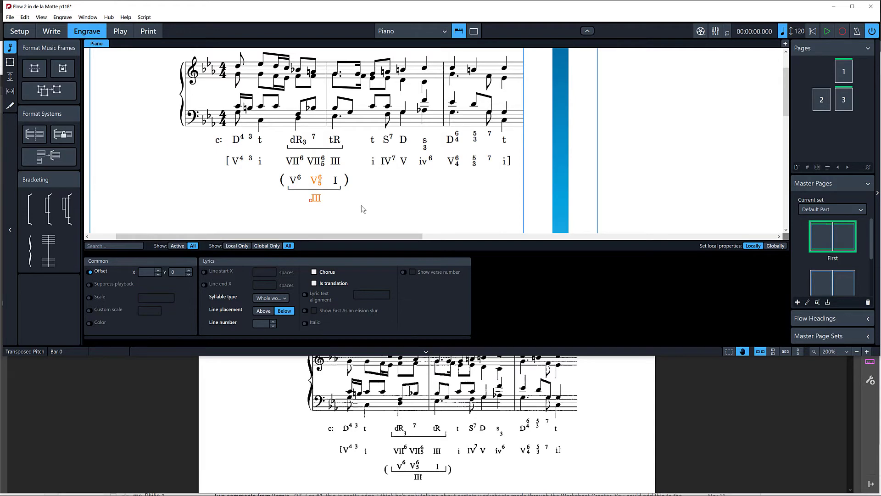
key("Escape")
scroll(398, 206, "up", 1)
Bring the Dorico D-major excerpt back over the page-176 reference and select bar 10's first bass note
key("ctrl+2")
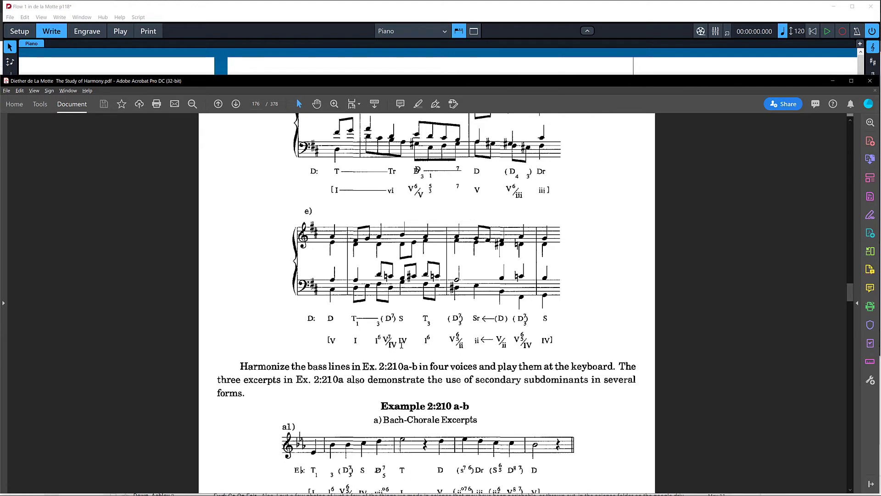
left_click(313, 19)
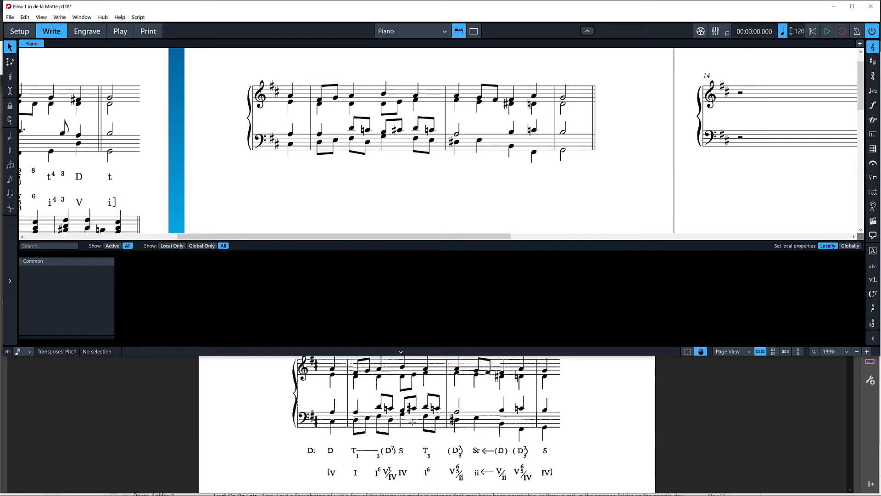
left_click(291, 144)
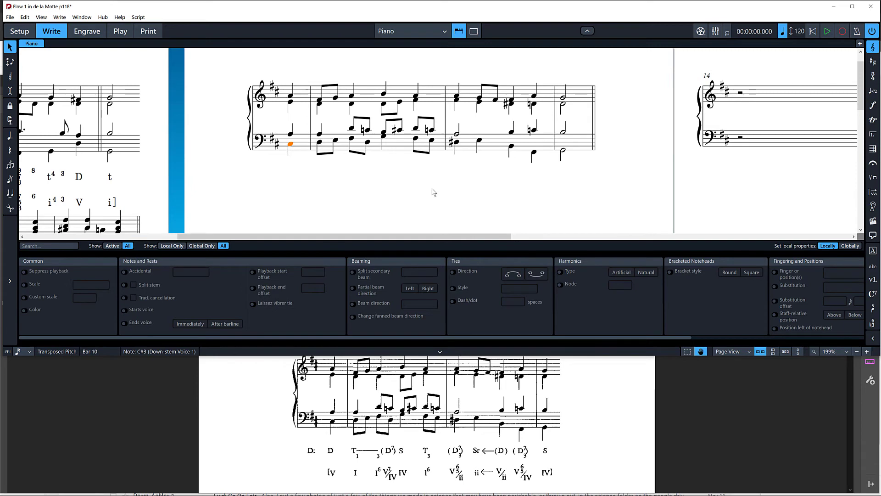
Start the function line with the lyric 'D: D' under the bar 10 bass note
key("shift+f")
type("D")
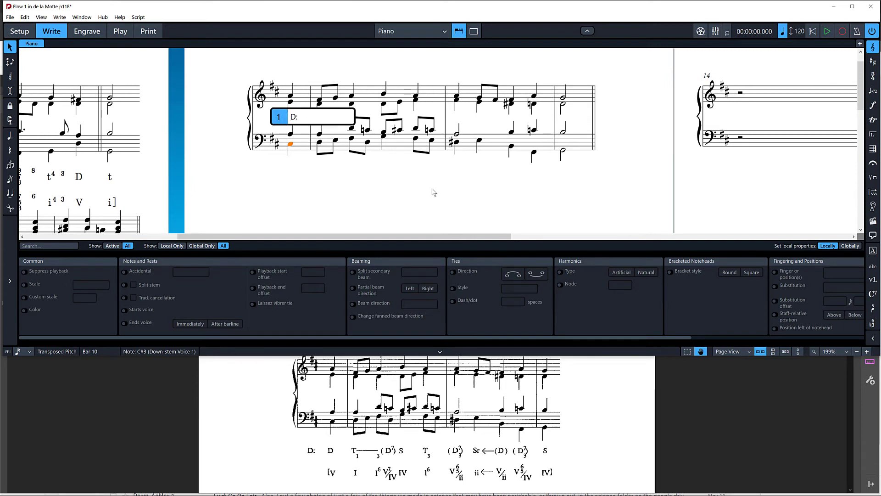
type(": D")
key("space")
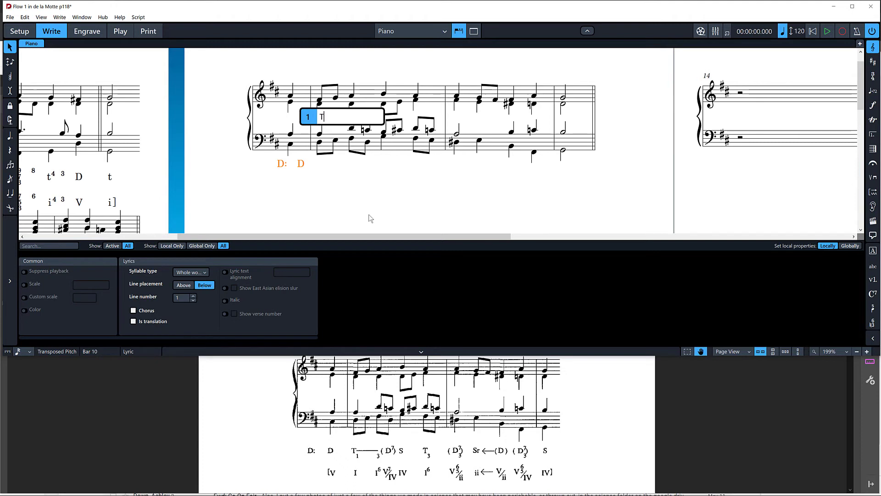
Add a T with subscript 1 (&1) on the next note, then append placeholder question marks
type("T")
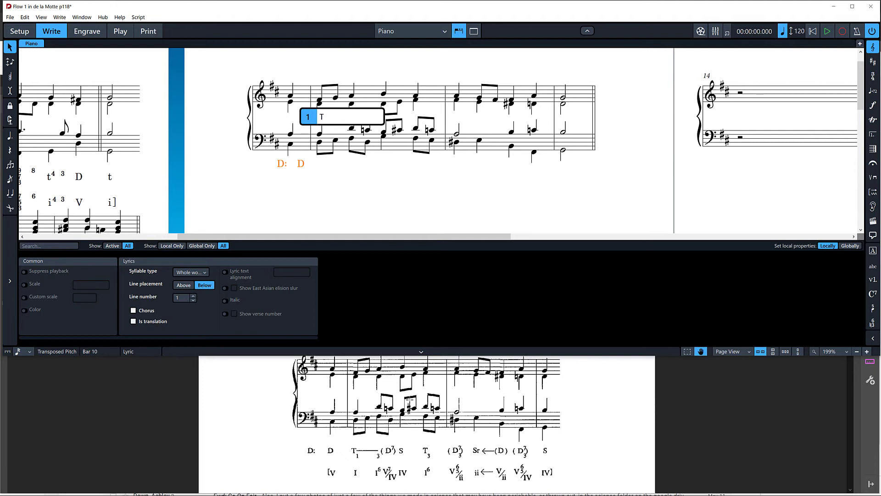
key("BackSpace")
type("&1")
key("space")
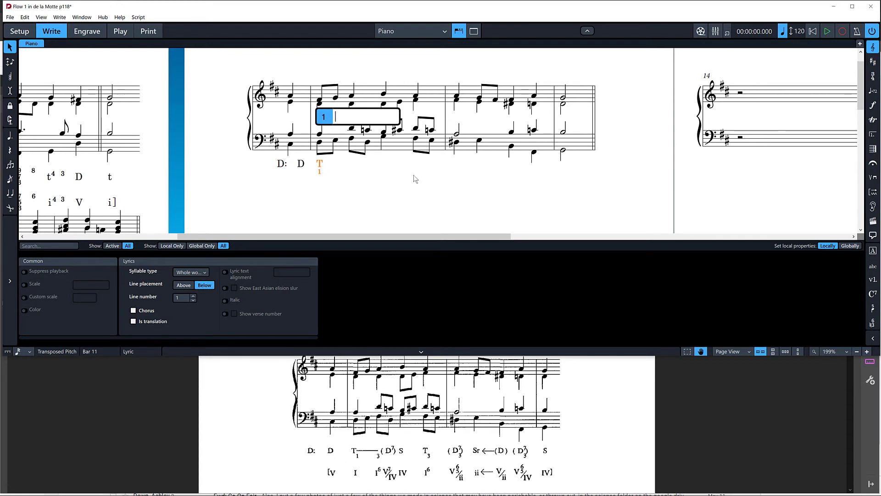
key("shift+space")
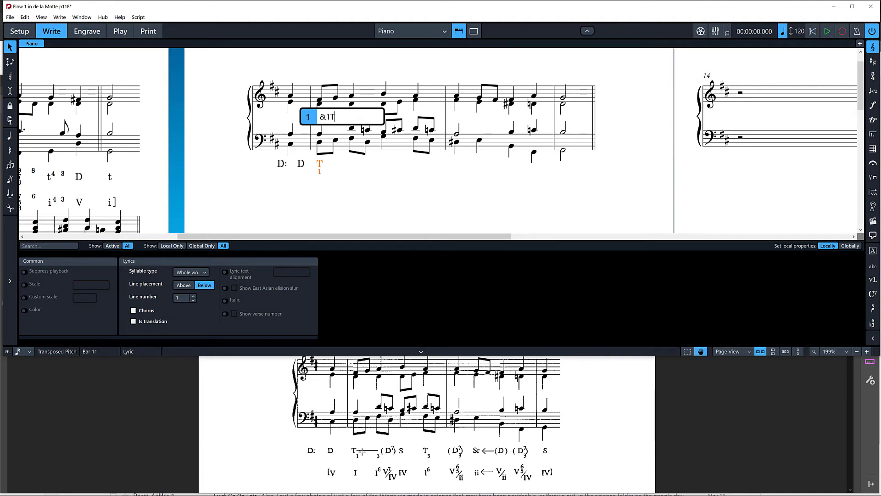
type("??????")
In Engrave mode with graphic editing, nudge the T lyric right and fine-tune it back left
key("Return")
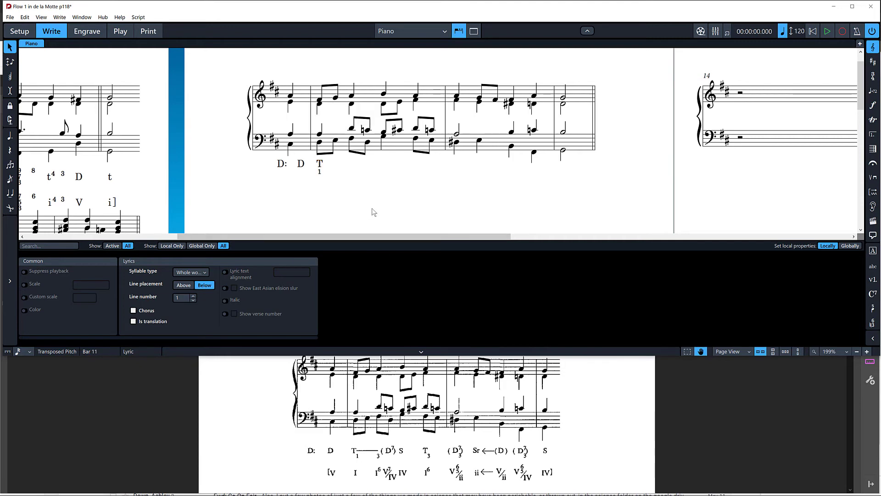
key("Escape")
key("ctrl+3")
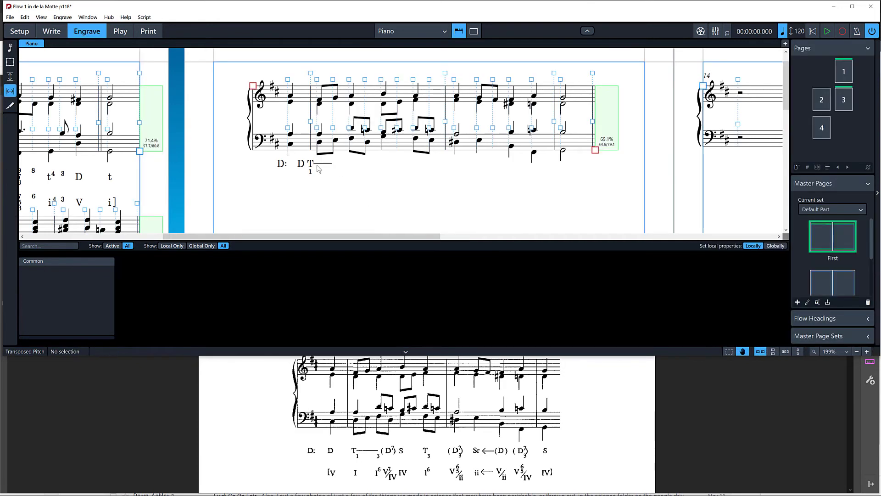
left_click(10, 47)
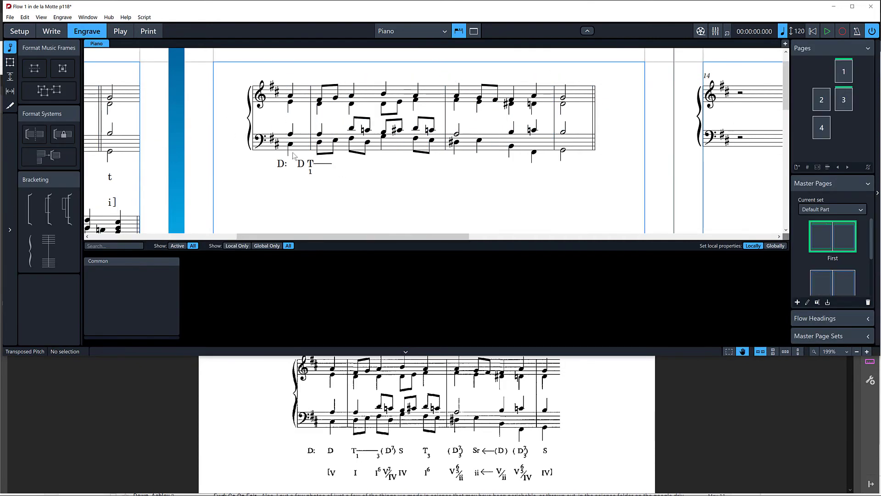
left_click(310, 163)
key("ctrl+alt+Right")
key("ctrl+alt+Right")
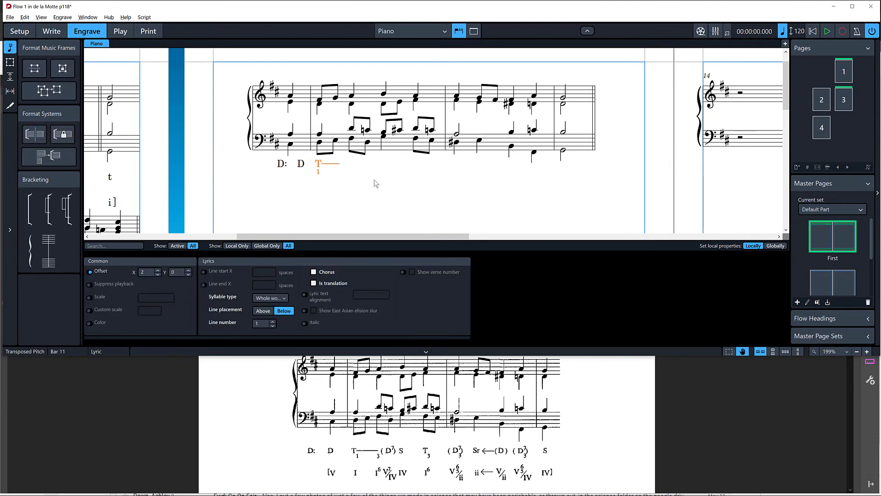
key("alt+Right")
key("alt+Right")
key("alt+Left")
Replace the question marks after T with the spacing codes %sls%sls%sls%sls%sls%
double_click(321, 163)
key("BackSpace")
key("BackSpace")
key("BackSpace")
key("BackSpace")
key("BackSpace")
key("BackSpace")
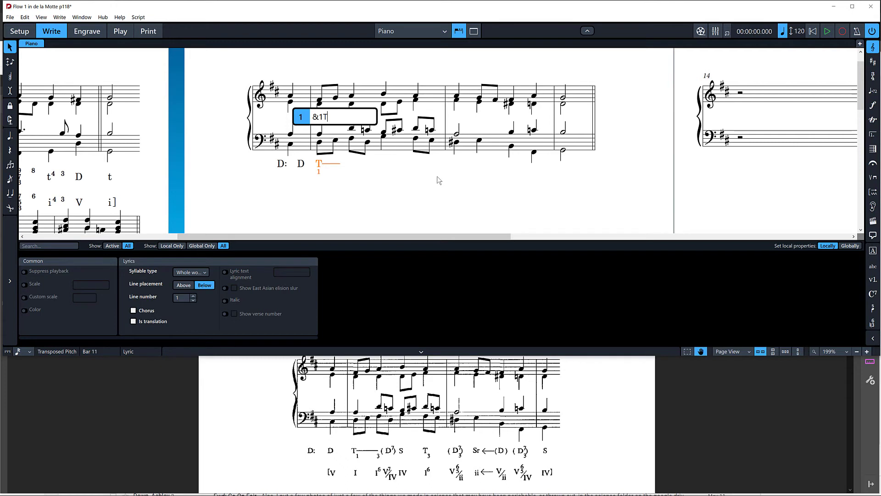
type("%")
type("sls%sls")
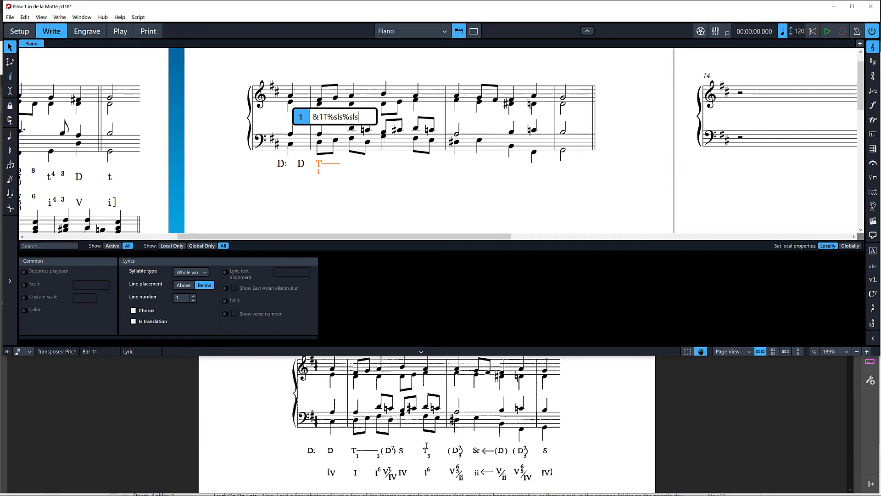
type("%sls")
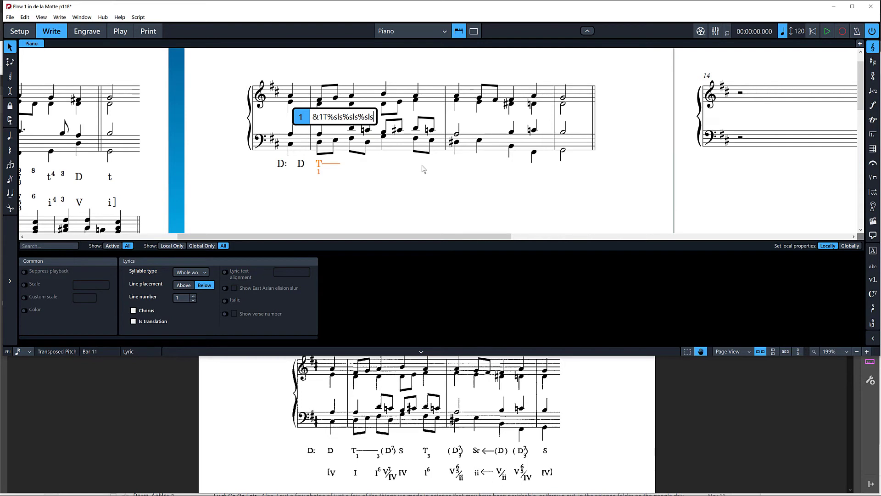
type("%sls%sl")
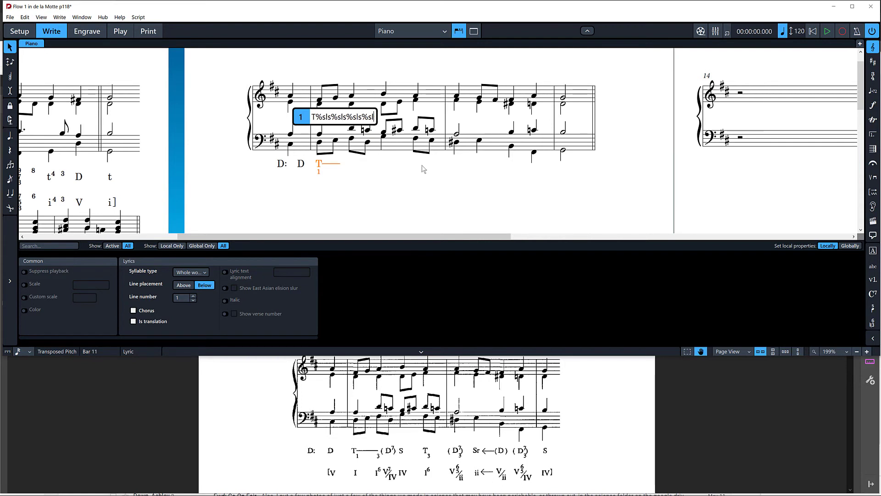
type("s%")
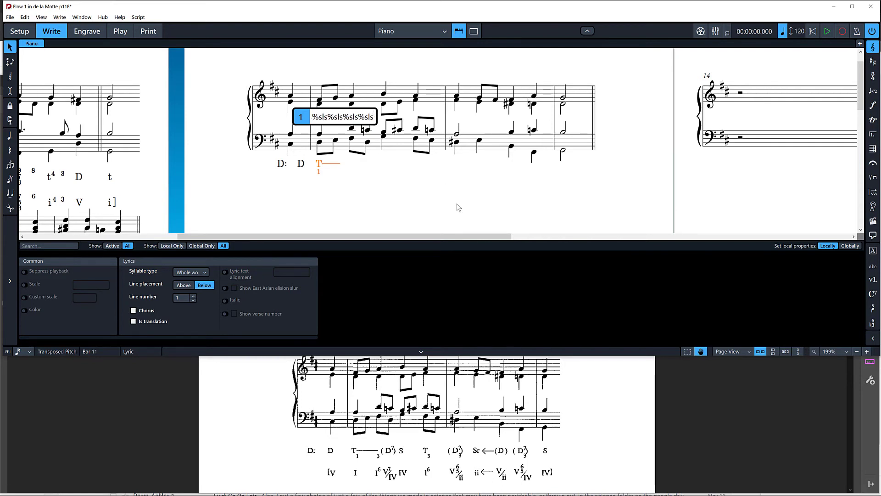
left_click(457, 203)
key("ctrl+3")
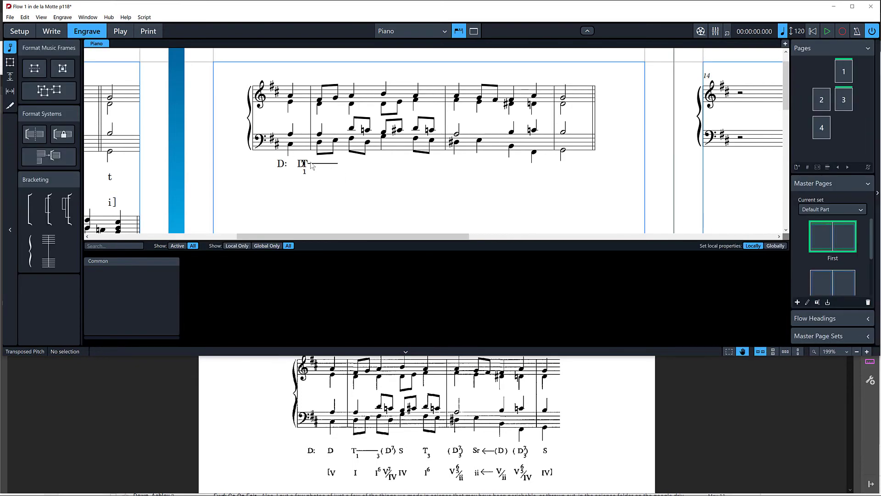
Select only the T lyric and move it two steps right
left_click(312, 164)
left_click(311, 164)
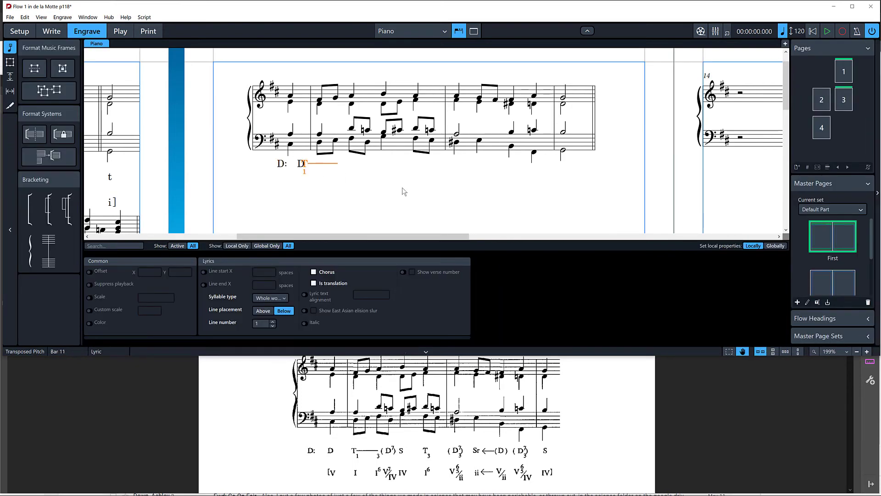
key("ctrl+alt+Right")
key("ctrl+alt+Right")
key("ctrl+alt+Right")
key("ctrl+alt+Right")
key("ctrl+alt+Right")
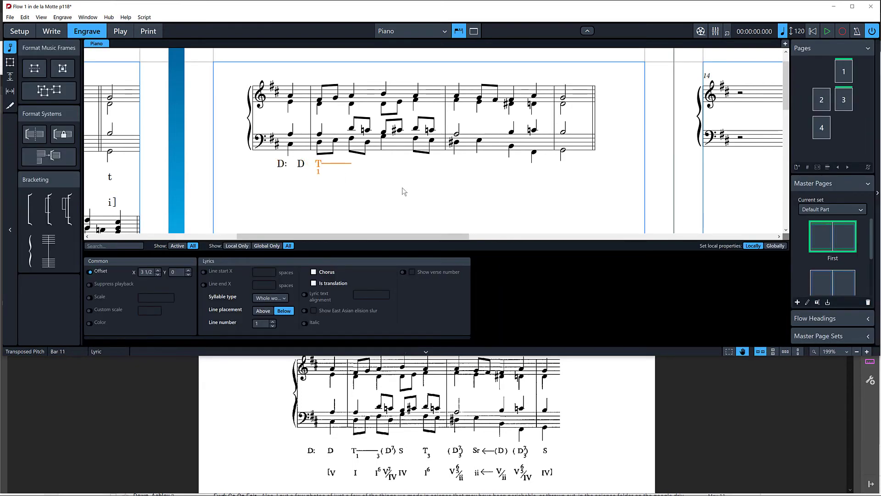
key("ctrl+alt+Right")
Insert a trial 4 into the T lyric text and shift T further right
double_click(332, 163)
left_click(342, 116)
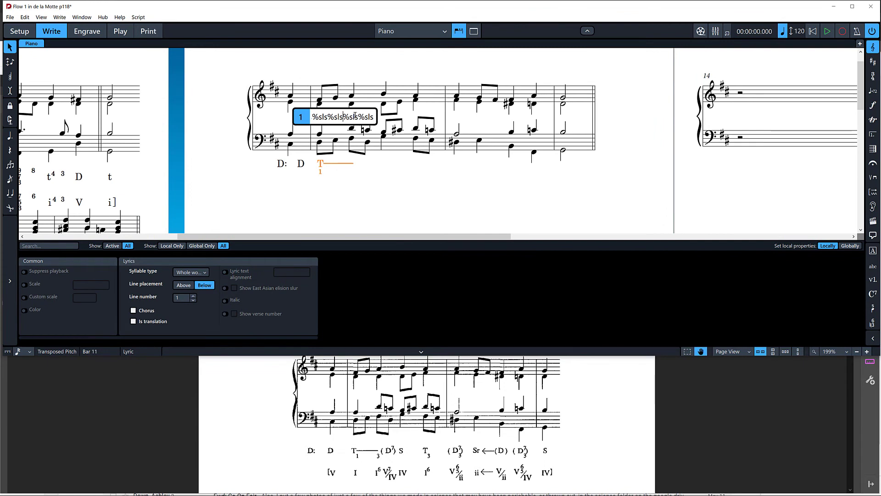
type("4%sl")
key("Return")
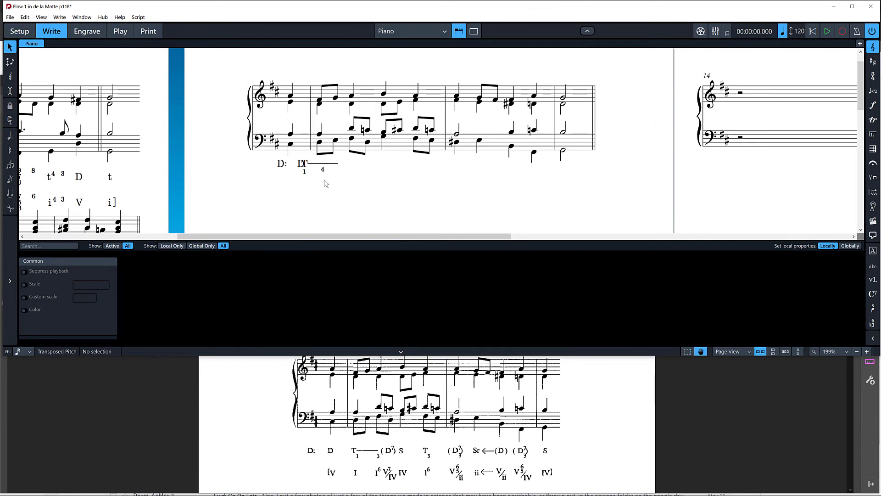
key("ctrl+3")
left_click(322, 164)
key("ctrl+alt+Right")
key("ctrl+alt+Right")
key("ctrl+alt+Right")
key("ctrl+alt+Right")
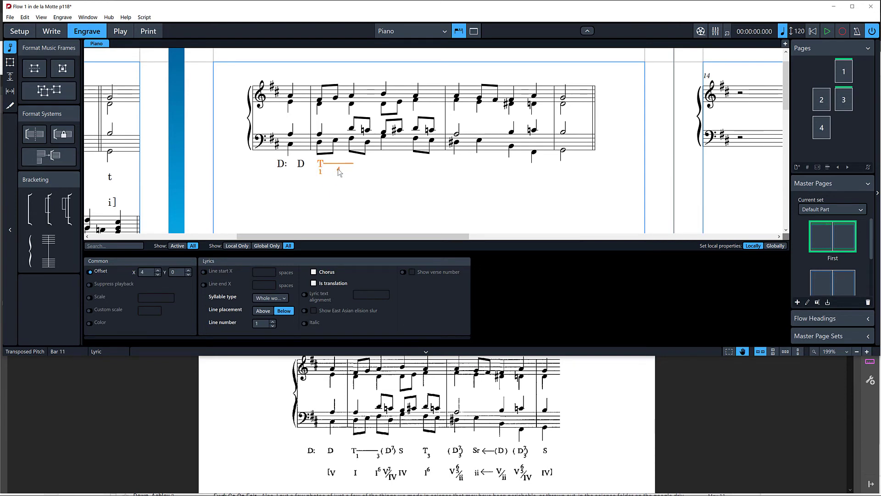
Delete the 4 from the T lyric and add the spacing text s%sls
double_click(339, 171)
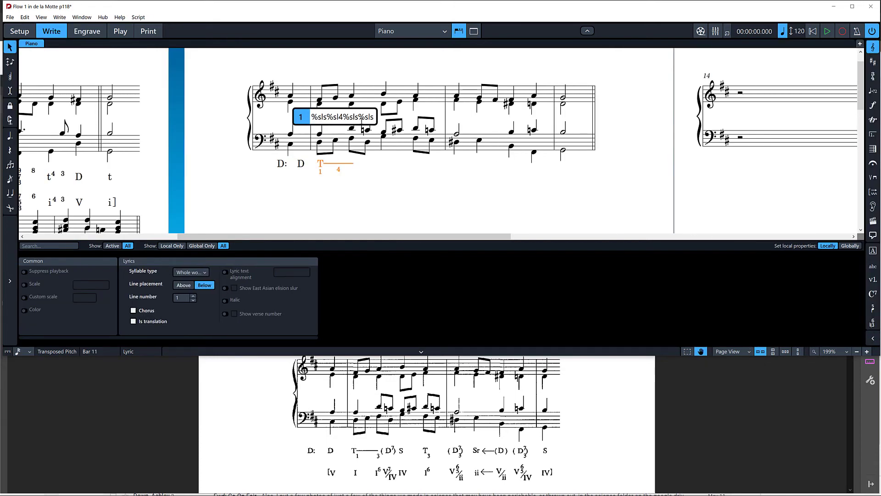
key("BackSpace")
type("s%sls")
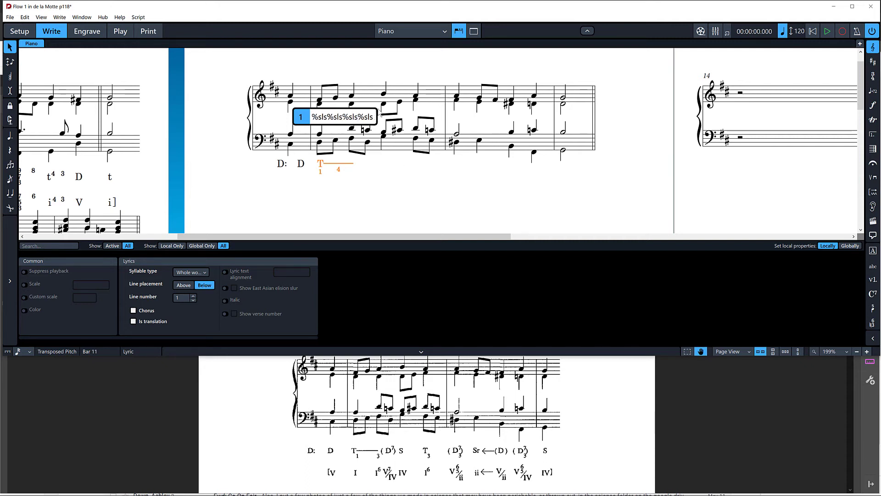
left_click(399, 193)
Place T₁ clearly after D at an X offset of 2 3/4 and return to Write mode
key("ctrl+3")
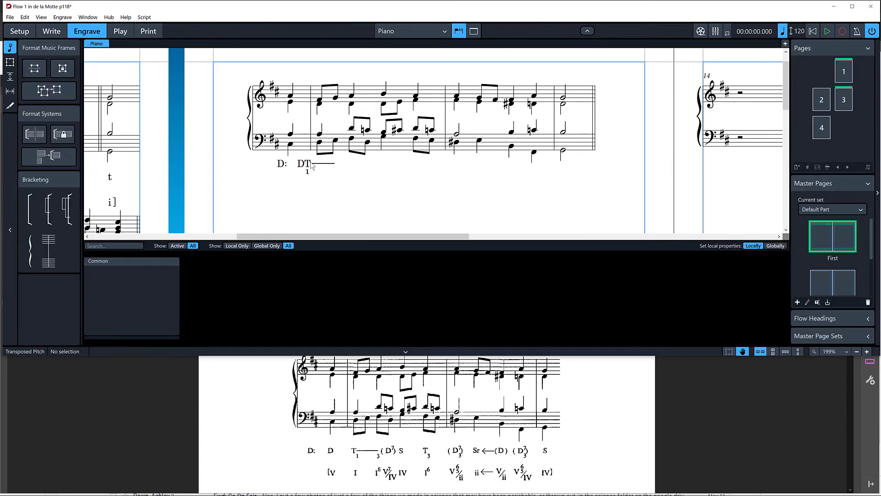
key("ctrl+alt+Right")
key("ctrl+alt+Right")
key("ctrl+alt+Right")
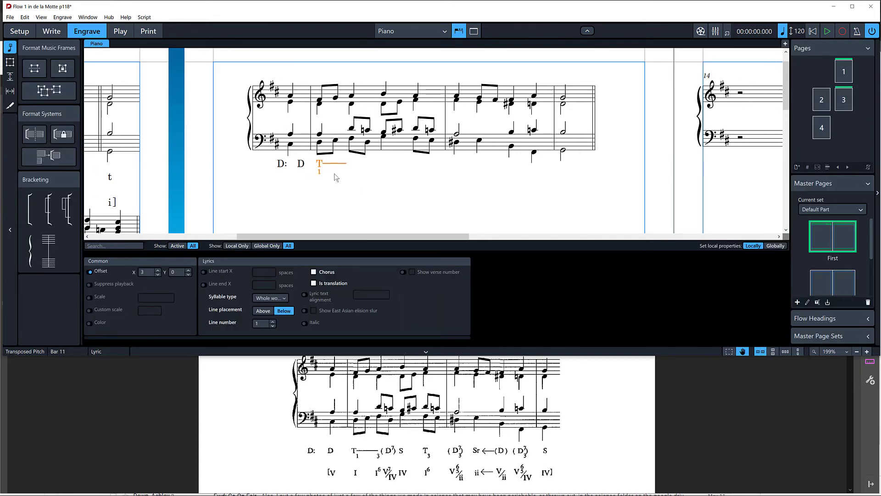
key("alt+Left")
key("Escape")
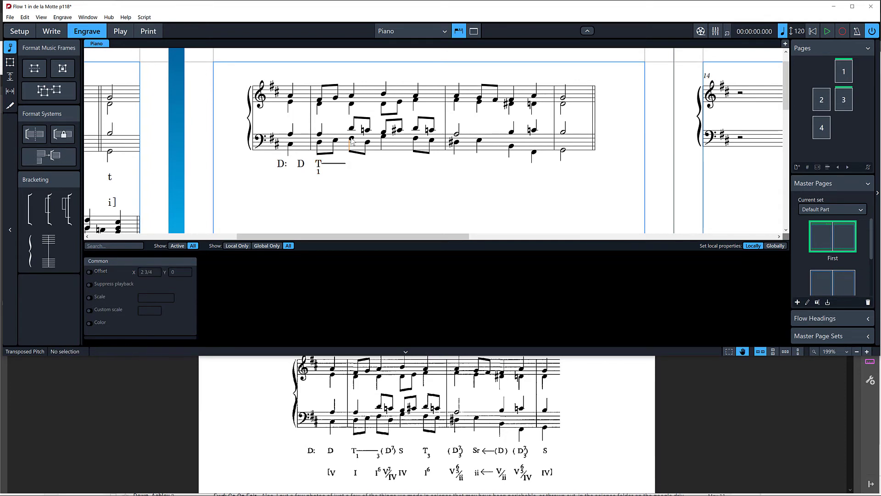
key("ctrl+2")
left_click(351, 139)
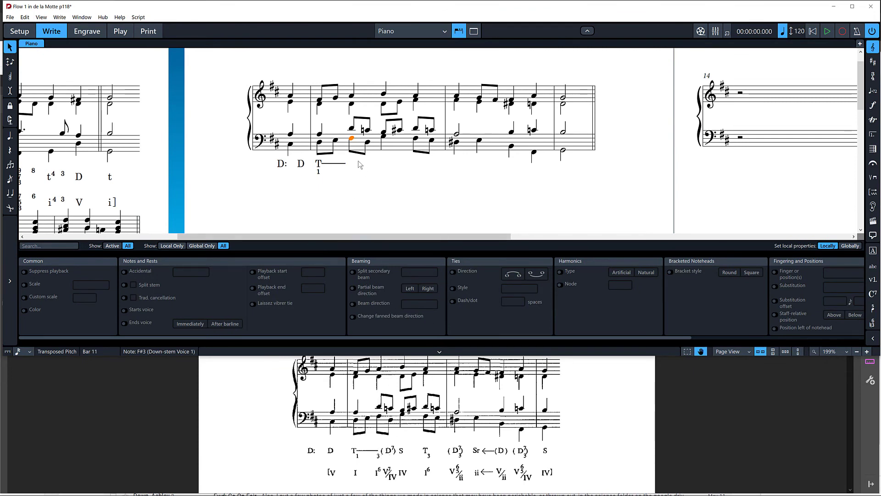
Zoom in and add a %3rd lyric under the bar 11 bass note F#3
key("ctrl+equal")
key("shift+l")
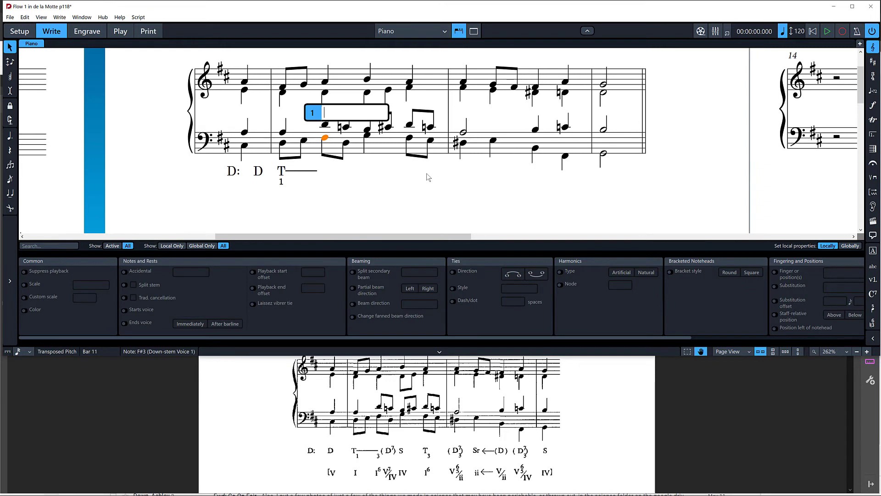
type("%")
type("3rd")
key("Return")
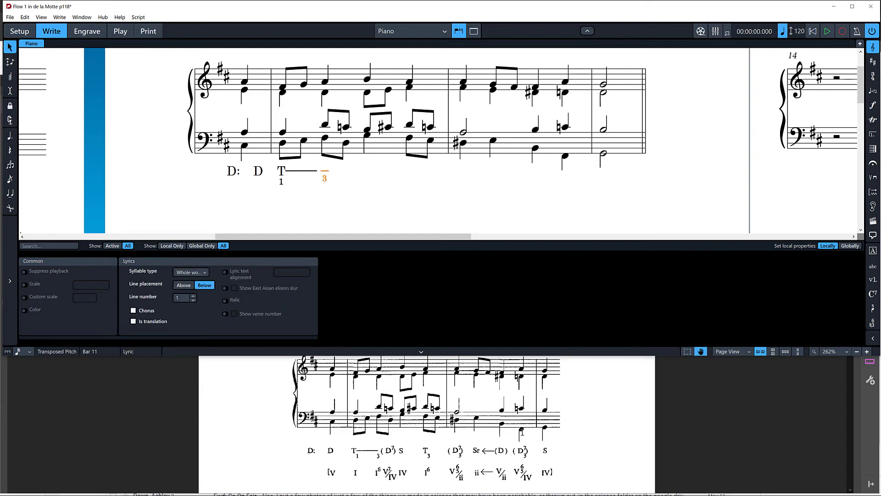
Prefix the 3 lyric's text with !3bbbb so it ends T₁'s extension line
double_click(324, 175)
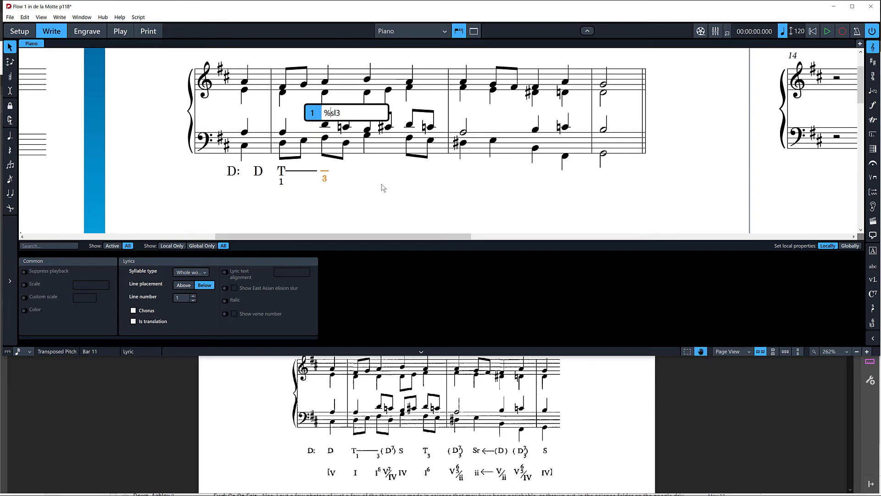
type("!2")
key("BackSpace")
type("3")
type("bbbb")
left_click(371, 211)
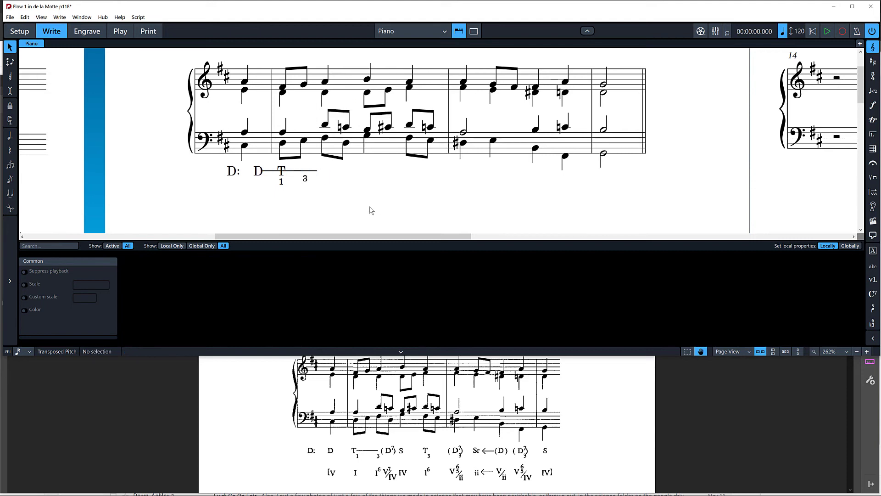
In Engrave mode, shift the figured 3 right and fine-tune its horizontal position
key("ctrl+3")
left_click(306, 179)
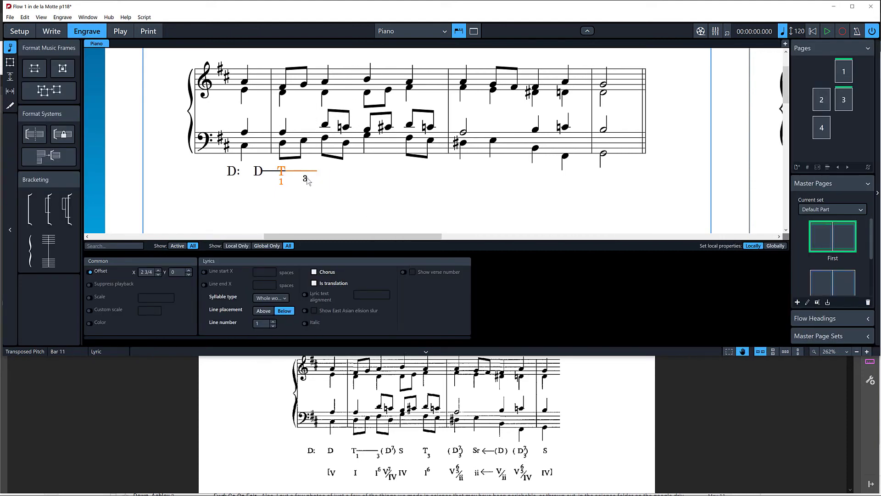
left_click(306, 180)
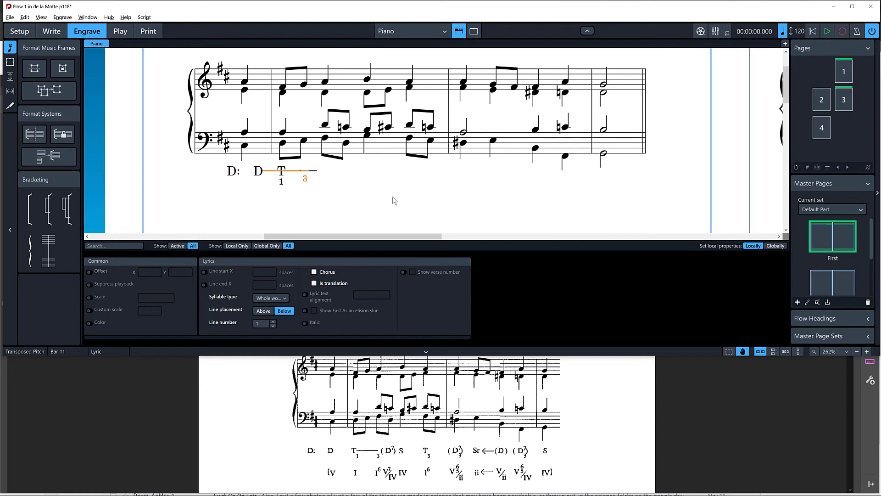
key("ctrl+alt+Right")
key("ctrl+alt+Right")
key("ctrl+alt+Right")
key("ctrl+alt+Right")
key("ctrl+alt+Right")
key("alt+Left")
key("alt+Left")
key("alt+Left")
key("alt+Left")
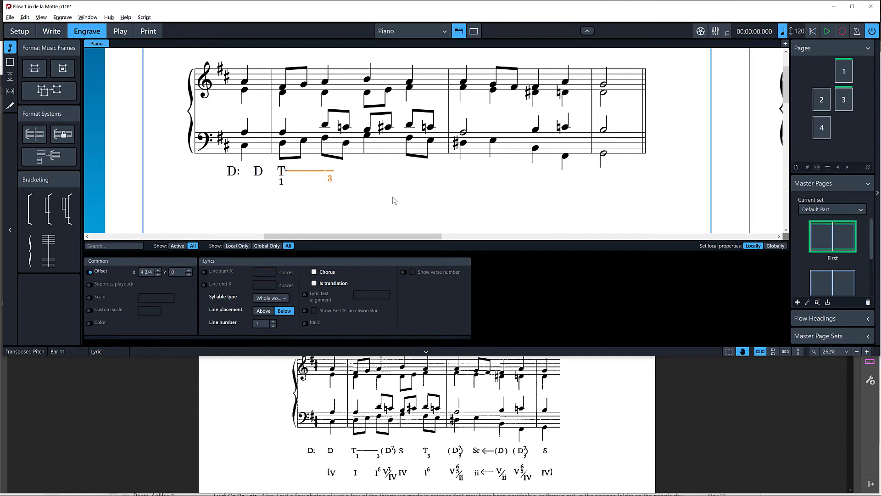
key("alt+Right")
key("alt+Right")
key("alt+Right")
key("alt+Right")
key("alt+Right")
key("alt+Right")
key("alt+Right")
key("alt+Right")
key("alt+Right")
key("alt+Right")
key("alt+Right")
key("alt+Right")
key("alt+Right")
key("alt+Right")
key("alt+Left")
key("alt+Left")
key("alt+Left")
key("alt+Left")
key("alt+Left")
key("alt+Left")
key("alt+Left")
key("alt+Left")
key("alt+Left")
key("alt+Left")
key("alt+Left")
key("alt+Left")
key("alt+Left")
key("alt+Left")
key("alt+Left")
key("alt+Left")
key("alt+Left")
key("alt+Left")
key("alt+Left")
key("alt+Left")
key("alt+Left")
Remove a surplus b character from the figured 3's lyric text
double_click(324, 180)
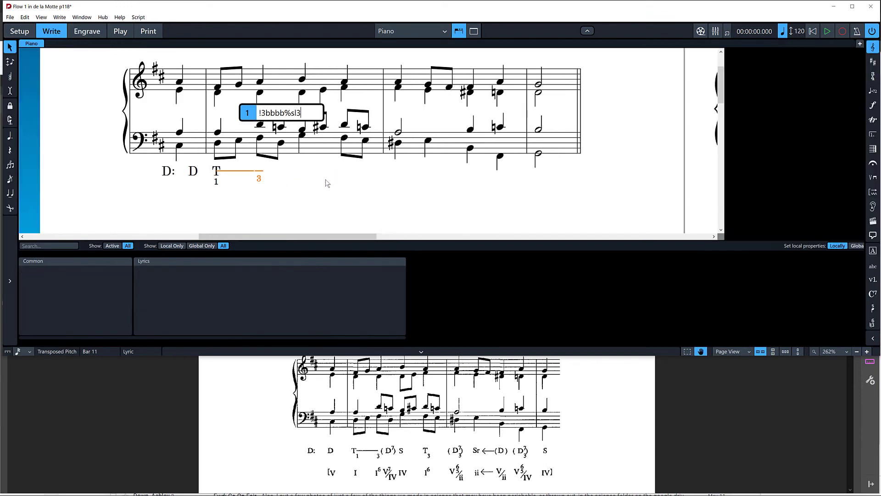
left_click(339, 116)
key("BackSpace")
key("BackSpace")
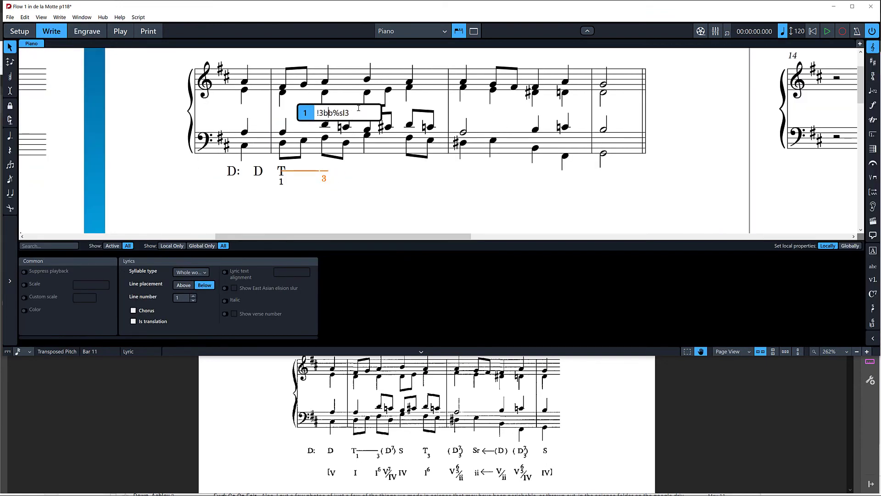
key("Return")
key("Escape")
Reselect the figured 3 with its extension line and nudge it right, then slightly back
left_click(323, 179)
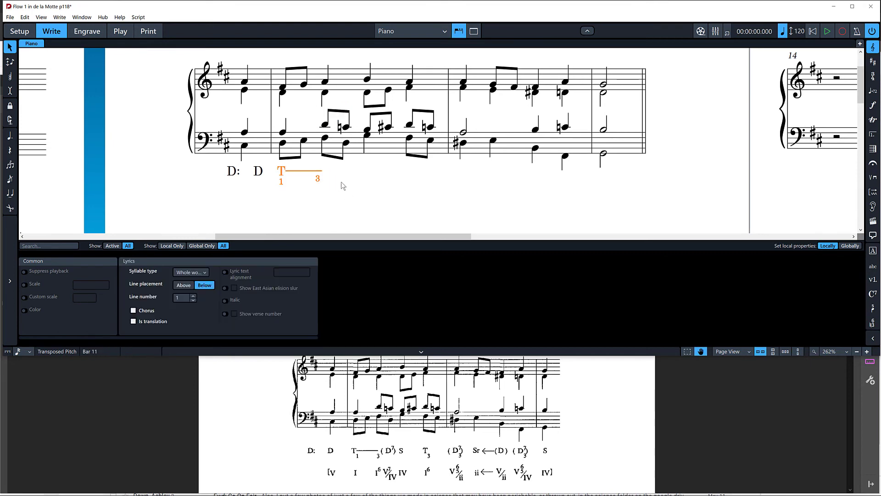
key("ctrl+3")
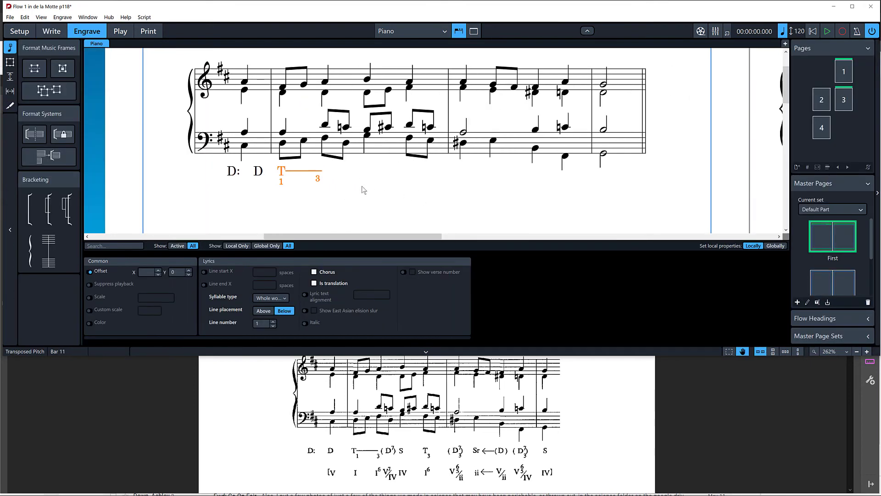
left_click(318, 178, "ctrl")
left_click(320, 181)
key("alt+Right")
key("alt+Right")
key("alt+Right")
key("alt+Right")
key("alt+Right")
key("alt+Right")
key("alt+Right")
key("alt+Right")
key("alt+Right")
key("alt+Right")
key("alt+Right")
key("alt+Right")
key("alt+Left")
key("alt+Left")
key("alt+Left")
key("alt+Left")
Insert '1T' near the start of the T lyric's text
double_click(299, 175)
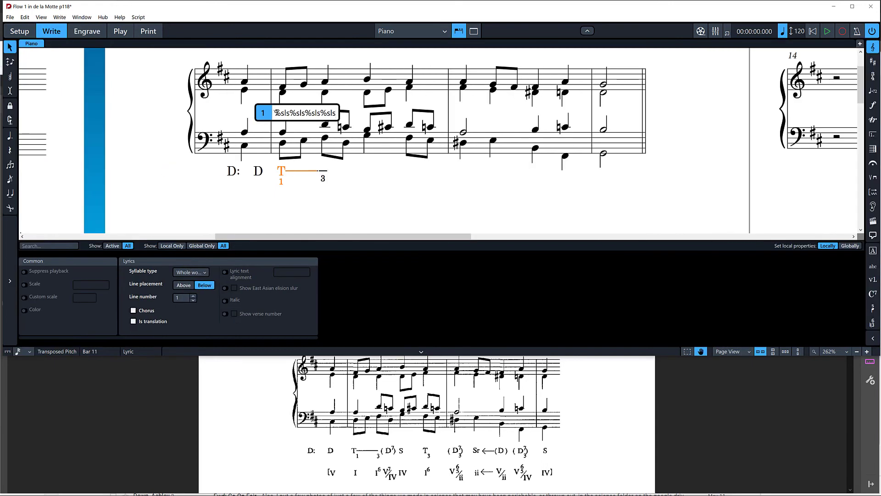
left_click(280, 115)
type("1T")
left_click(353, 185)
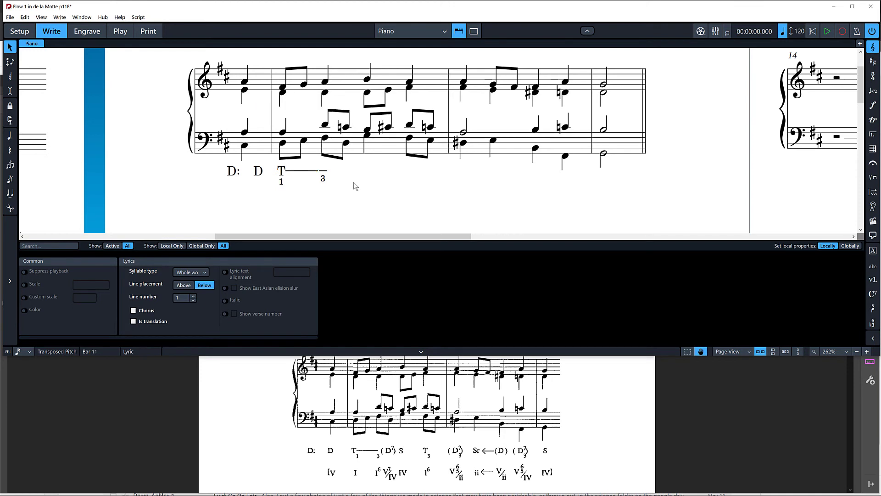
Shift the T₁ lyric right to an X offset of 3, clear of the D
left_click(286, 171)
key("ctrl+3")
key("alt+Right")
key("alt+Right")
key("alt+Right")
key("alt+Right")
key("alt+Right")
key("alt+Right")
key("alt+Right")
key("alt+Right")
key("alt+Right")
key("alt+Right")
key("alt+Right")
key("alt+Right")
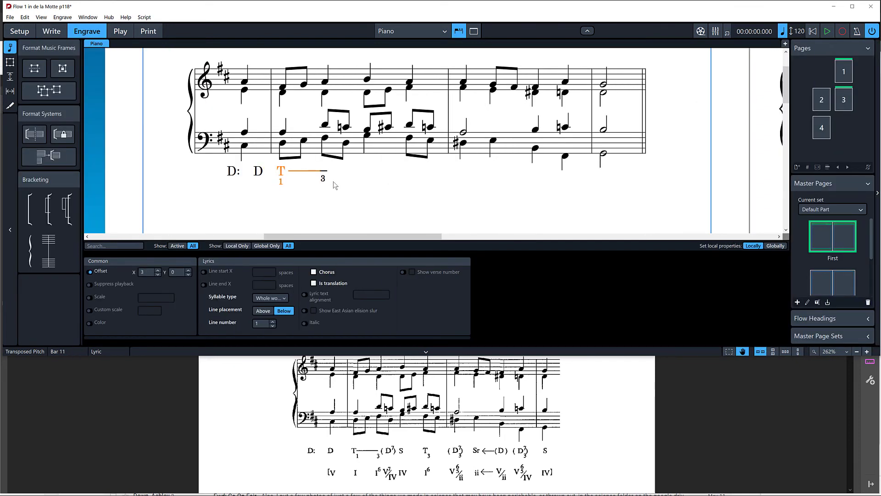
left_click(354, 183)
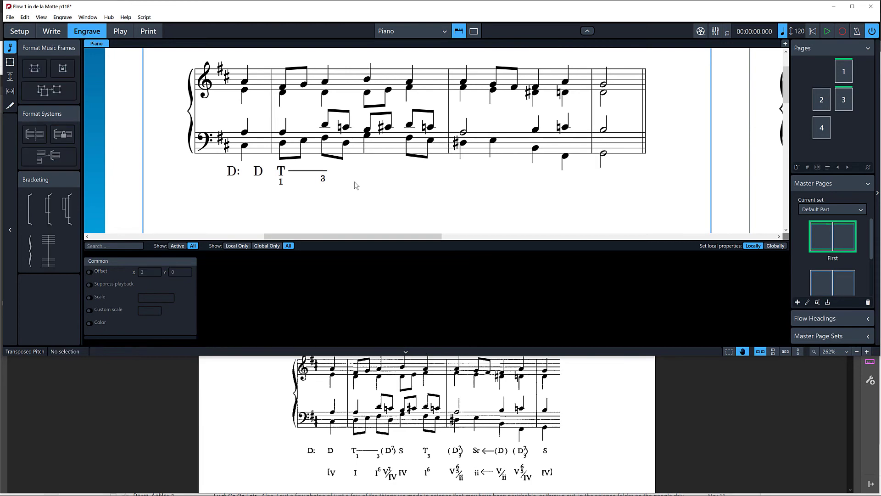
left_click(347, 144)
Enter the function symbols (D⁷) and S under the next two bass notes
key("ctrl+2")
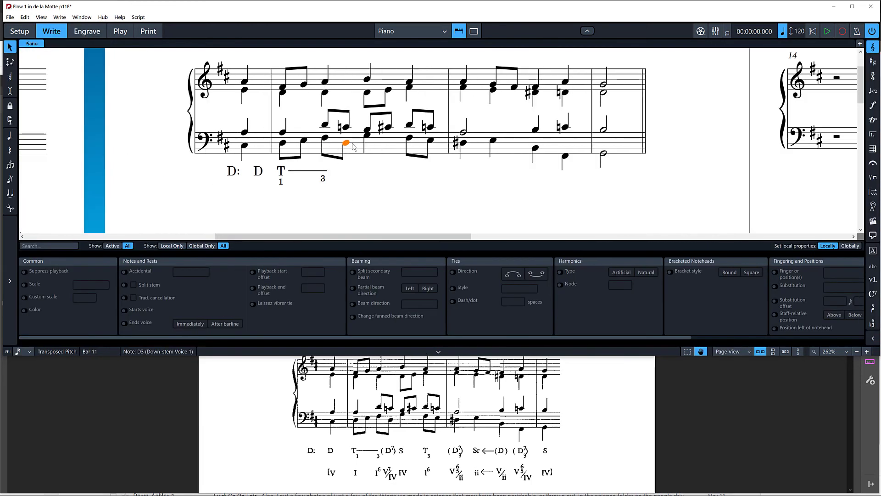
key("shift+l")
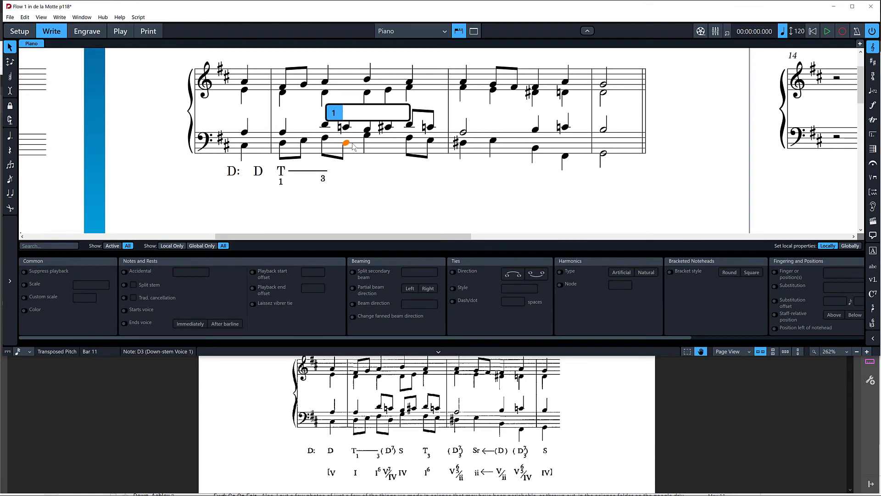
type("(D7)")
key("space")
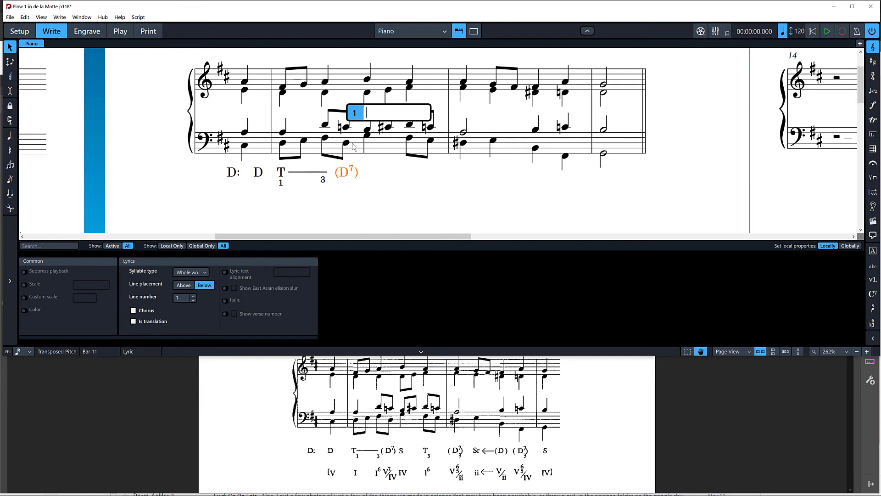
type("S")
key("space")
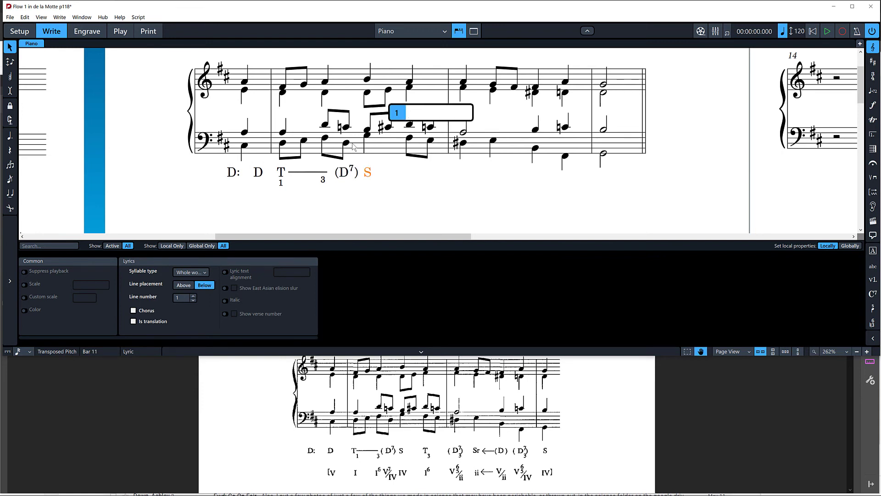
Add T over 3 and (D⁷) over 3 into bar 12, then begin the Sr symbol
type("T")
type("'32")
key("space")
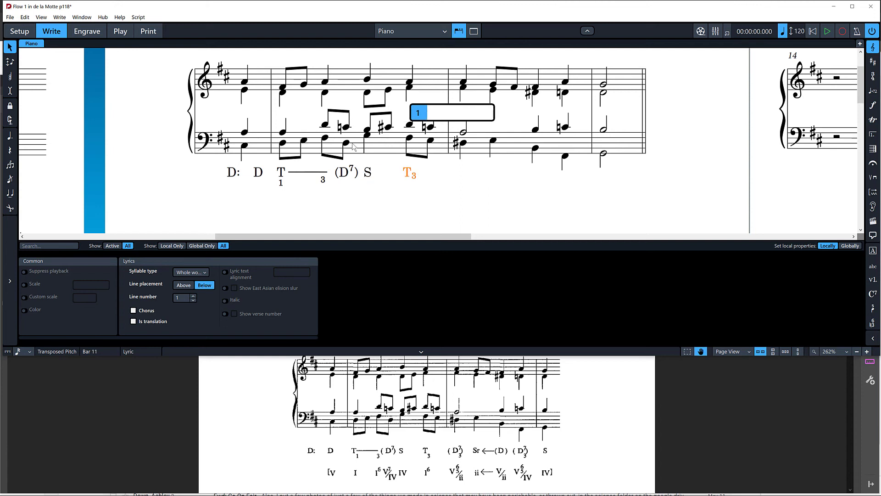
key("shift+space")
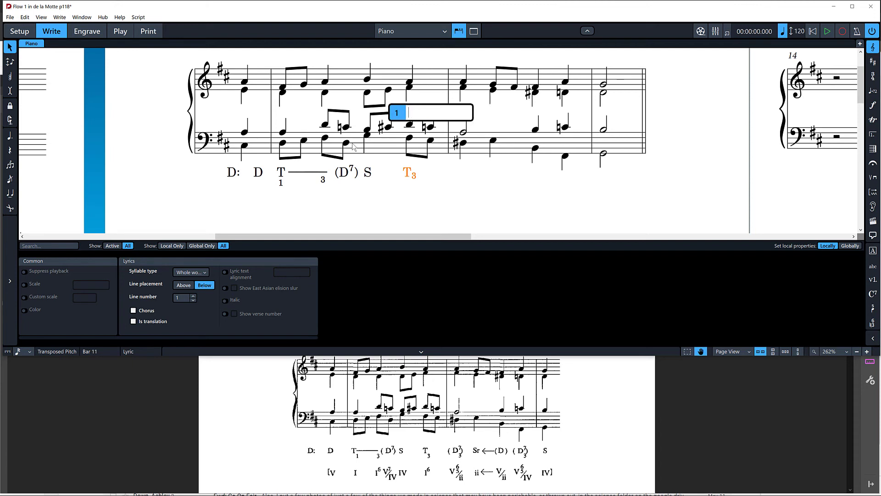
type("&3tt")
key("space")
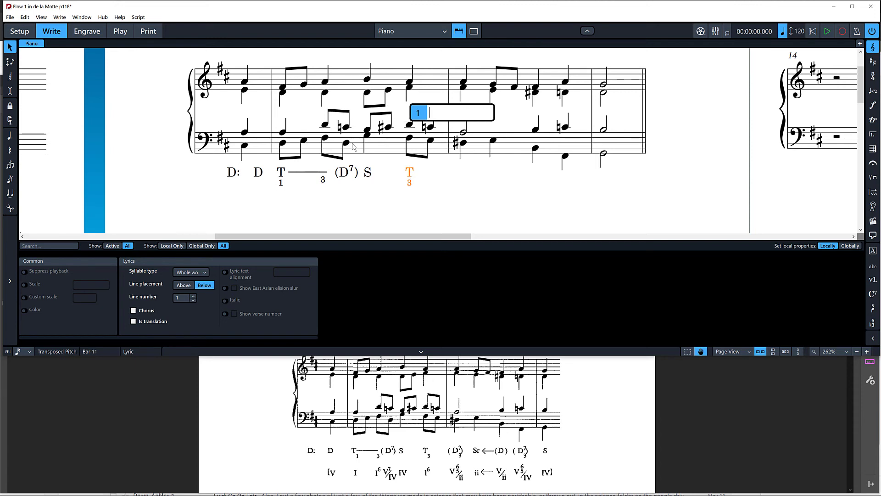
key("space")
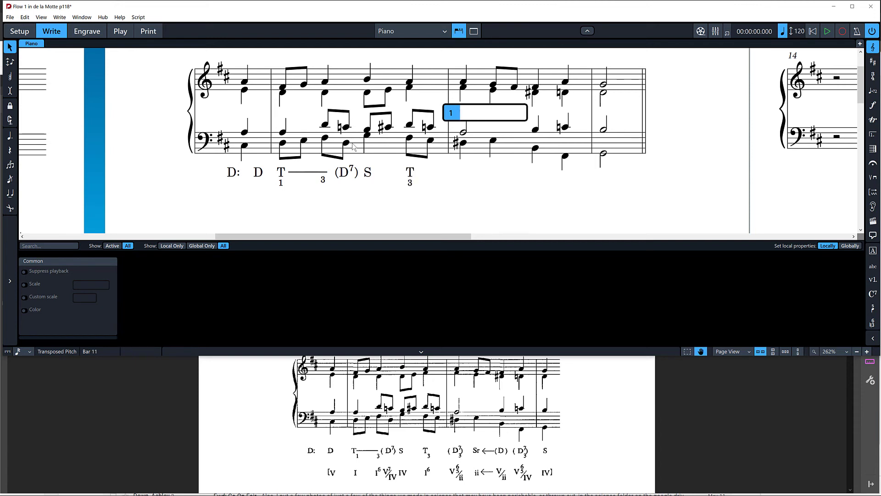
type("(&3D7)")
key("space")
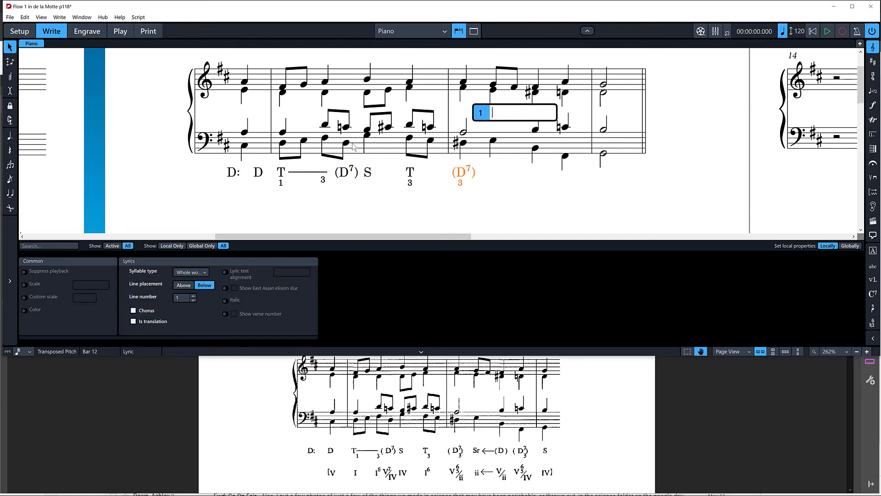
type("Sr")
Complete the lyric as Sr with an arrow and nudge it right in Engrave mode
type("--")
key("Return")
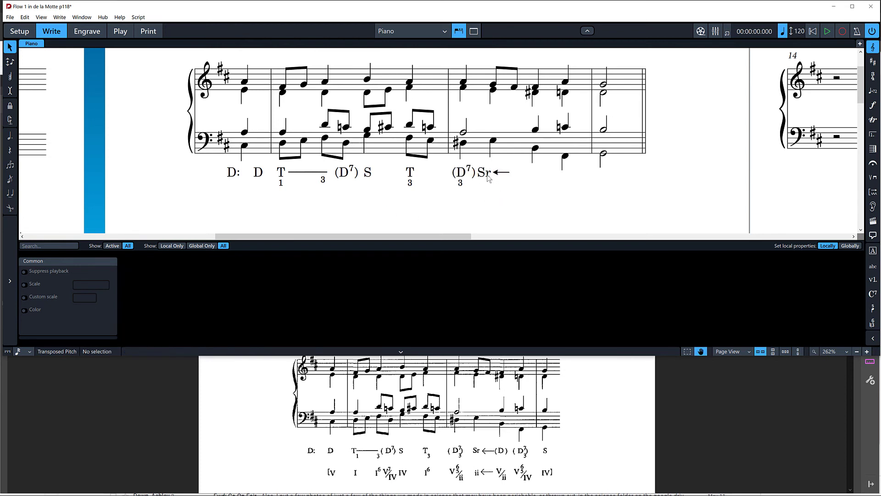
key("ctrl+shift+3")
key("alt+Right")
key("alt+Right")
key("alt+Right")
key("alt+Right")
key("alt+Right")
key("alt+Right")
key("alt+Right")
key("alt+Right")
key("alt+Right")
key("alt+Right")
key("alt+Right")
key("alt+Right")
key("alt+Right")
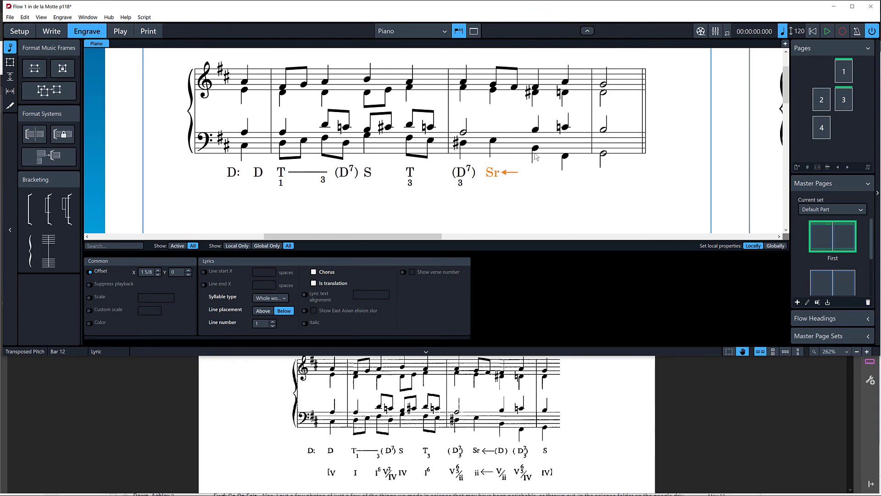
key("Escape")
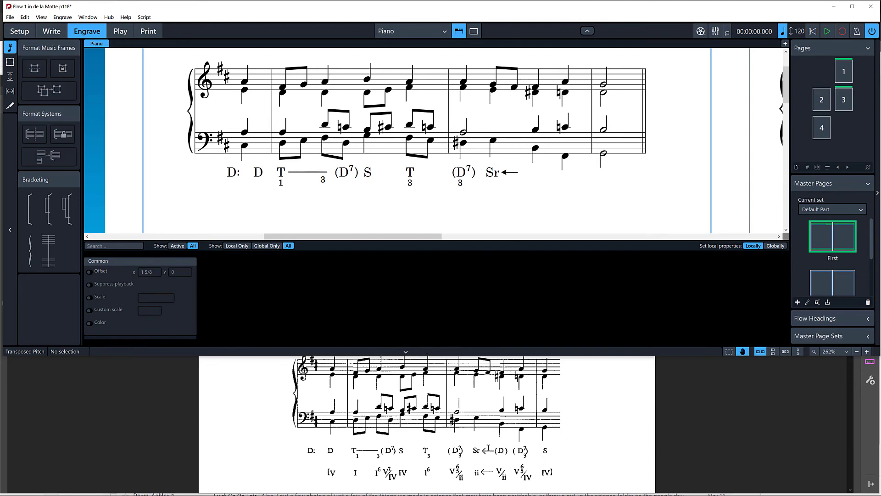
Recommit the Sr arrow lyric and shift it further right to an X offset of 2 3/8
left_click(510, 174)
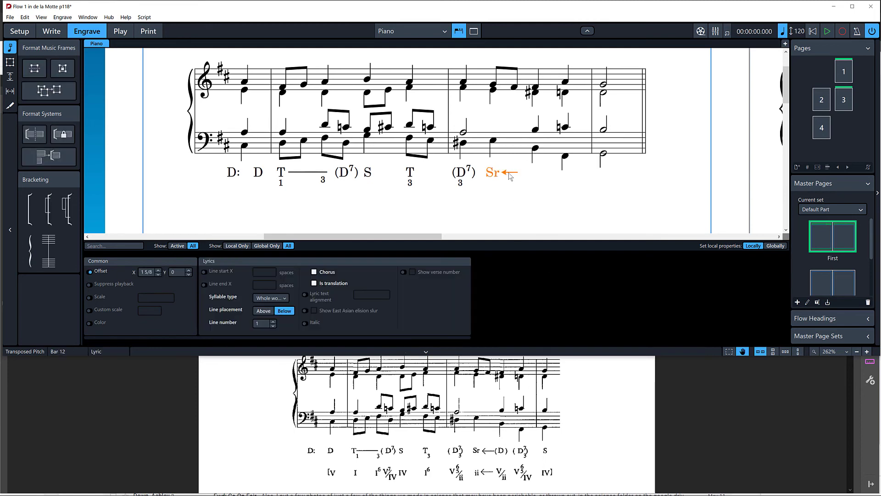
key("ctrl+2")
key("Return")
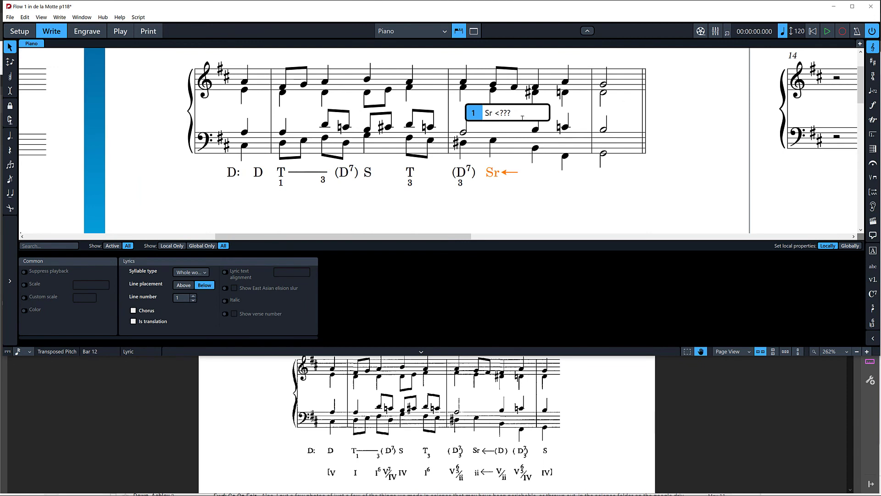
key("Return")
key("Escape")
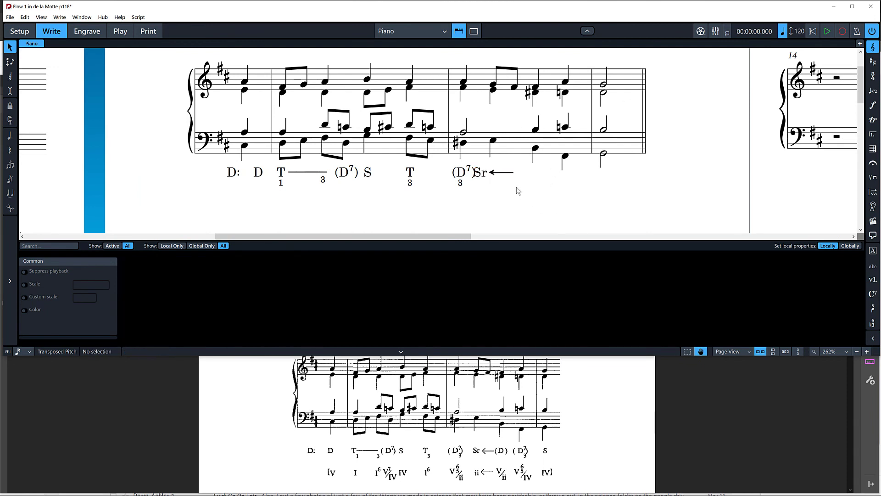
key("ctrl+3")
left_click(500, 174)
key("alt+Right")
key("alt+Right")
key("alt+Right")
key("alt+Right")
key("alt+Right")
key("alt+Right")
key("alt+Right")
key("alt+Right")
key("alt+Right")
key("alt+Right")
key("alt+Right")
key("alt+Right")
key("alt+Right")
key("alt+Right")
key("alt+Right")
key("alt+Right")
key("alt+Right")
key("alt+Right")
key("alt+Right")
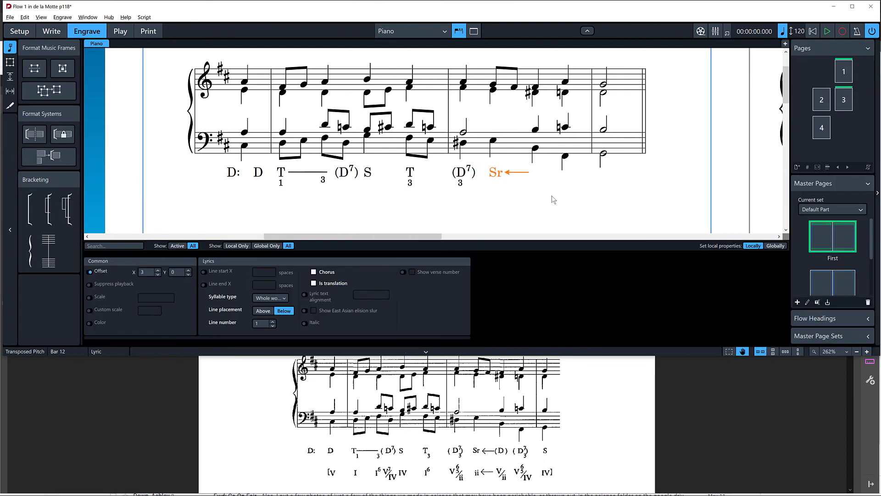
left_click(534, 147)
key("ctrl+2")
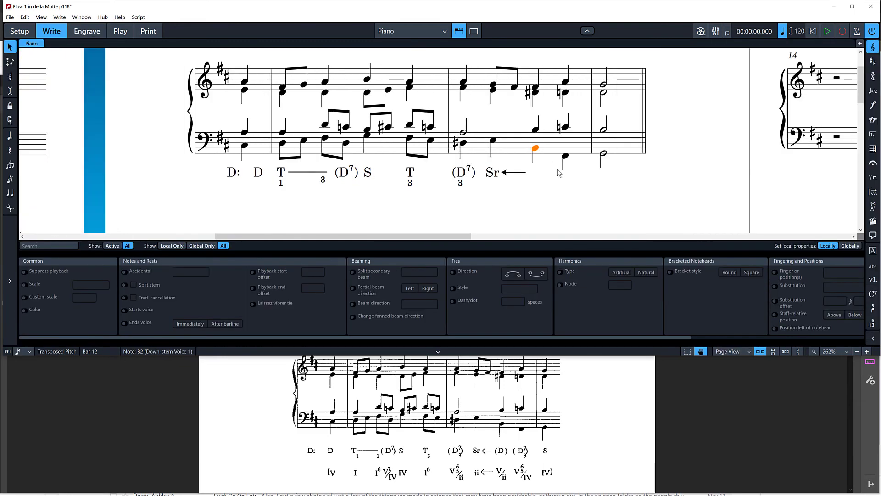
Enter the (D) function symbol on the note after Sr's arrow in bar 12
key("shift+l")
type("(D)")
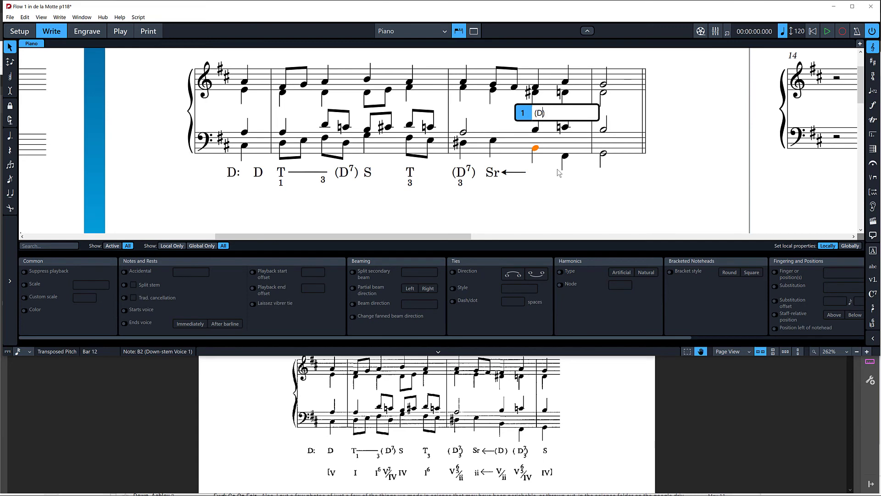
key("shift+space")
key("space")
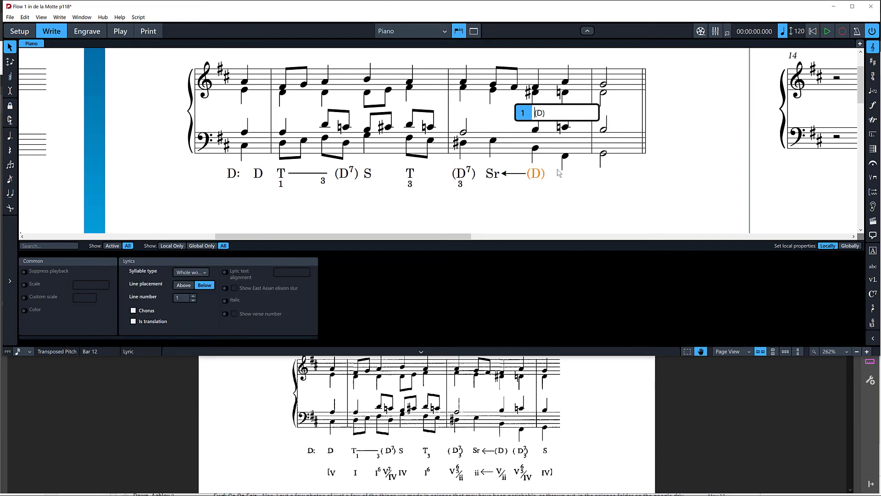
type("!???")
key("Return")
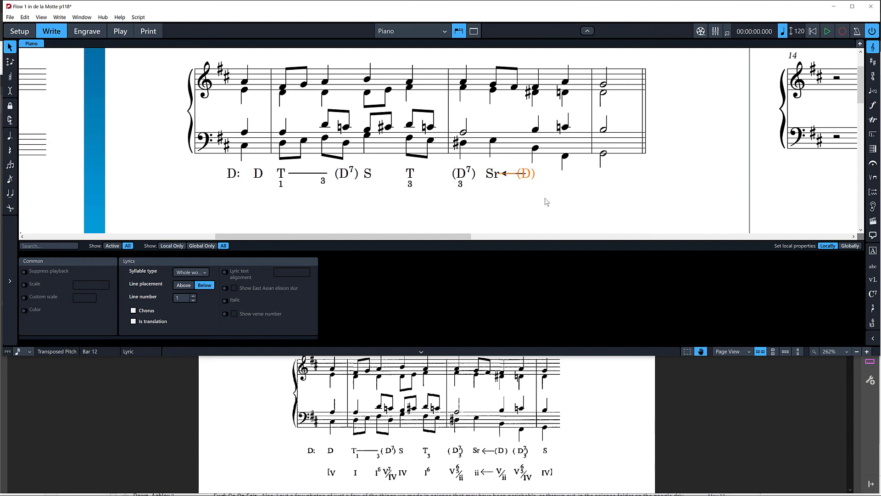
In Engrave mode, nudge the (D) lyric right, then back toward the arrow
key("Escape")
key("ctrl+3")
left_click(530, 174)
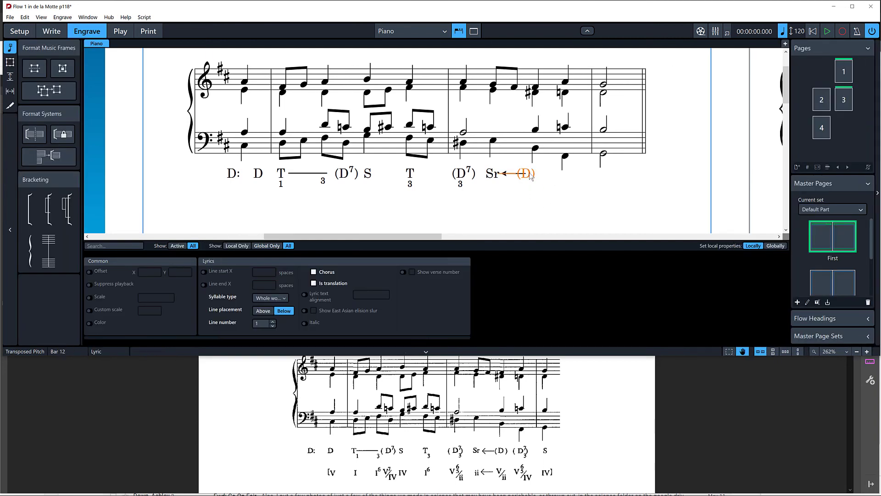
key("alt+Right")
key("alt+Right")
key("alt+Right")
key("alt+Right")
key("alt+Right")
key("alt+Right")
key("alt+Right")
key("alt+Right")
key("alt+Right")
key("alt+Right")
key("alt+Right")
key("alt+Right")
key("alt+Right")
key("alt+Right")
key("alt+Right")
key("alt+Right")
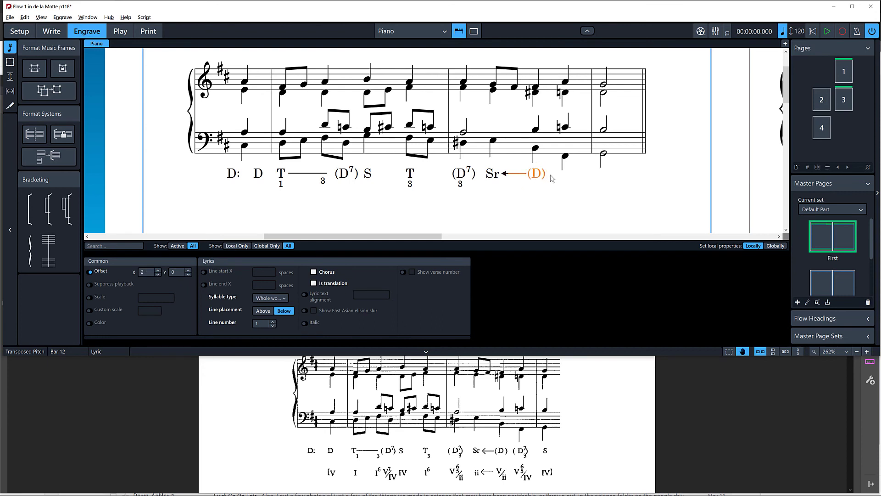
key("alt+Right")
key("alt+Right")
key("alt+Right")
key("alt+Right")
key("alt+Right")
key("alt+Right")
key("alt+Right")
key("alt+Right")
key("alt+Right")
key("alt+Right")
key("alt+Right")
key("alt+Right")
key("alt+Right")
key("alt+Right")
key("alt+Right")
key("alt+Right")
key("alt+Right")
key("alt+Right")
key("alt+Right")
key("alt+Right")
key("alt+Left")
key("alt+Left")
key("alt+Left")
key("alt+Left")
key("alt+Left")
key("alt+Left")
key("alt+Left")
key("alt+Left")
key("alt+Left")
key("alt+Left")
key("alt+Left")
key("alt+Left")
key("alt+Left")
key("alt+Left")
key("alt+Left")
key("alt+Left")
key("alt+Left")
Set Sr to an X offset of 1 1/2 and (D) to 1 3/4 so the arrow joins them
left_click(505, 177)
double_click(505, 177)
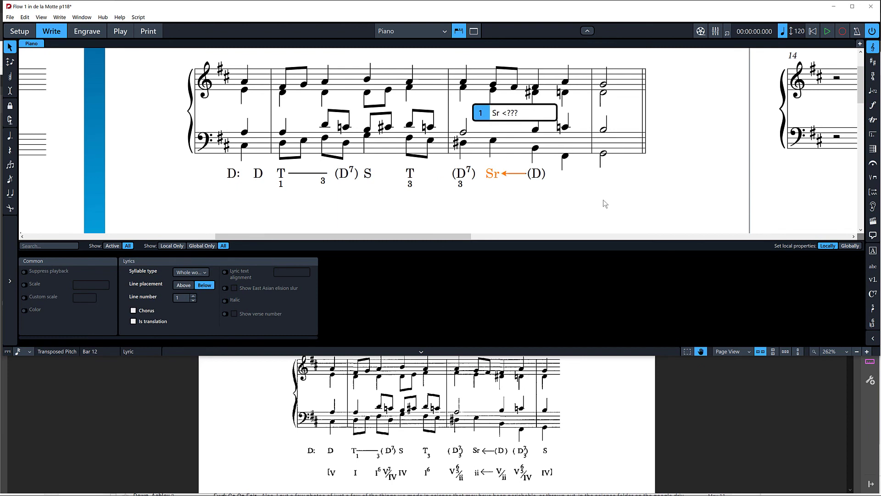
left_click(577, 209)
key("ctrl+3")
left_click(489, 174)
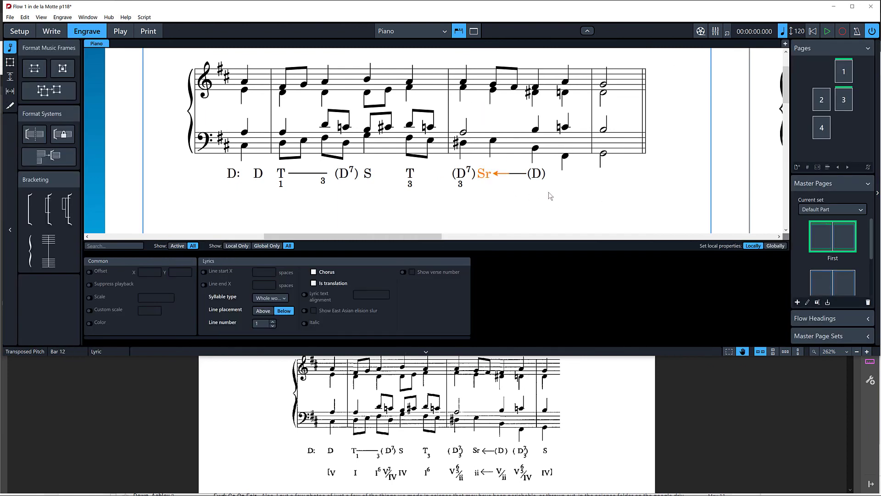
key("alt+Right")
key("alt+Right")
key("alt+Right")
key("alt+Right")
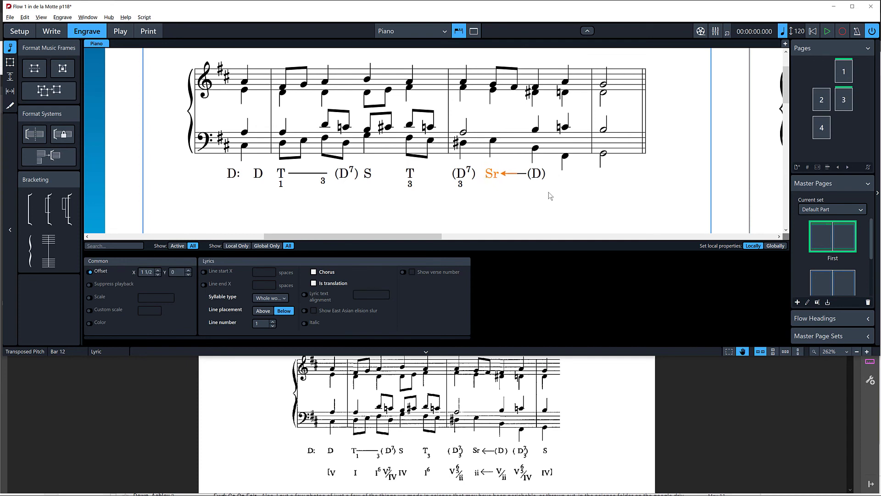
left_click(547, 210)
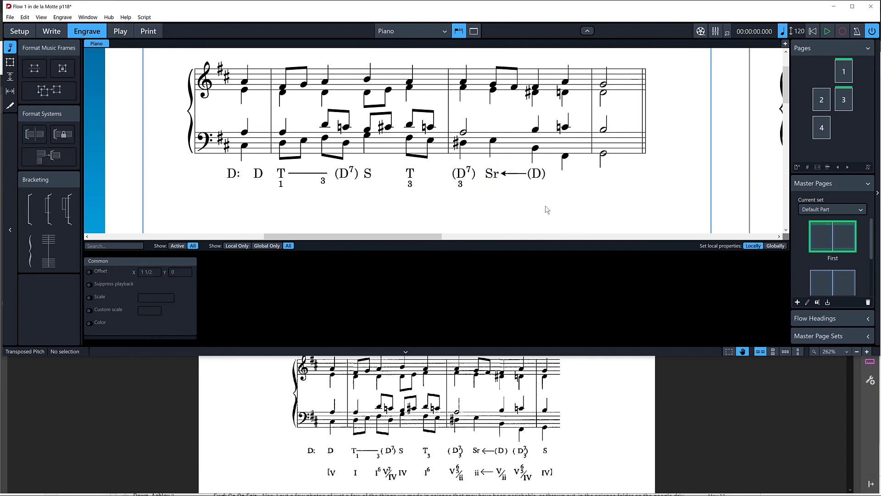
left_click(536, 174)
key("alt+Left")
key("alt+Left")
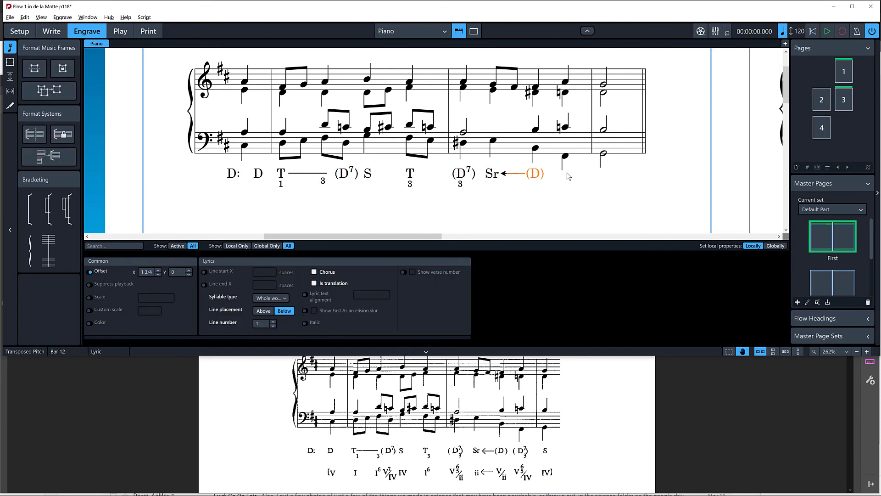
left_click(543, 190)
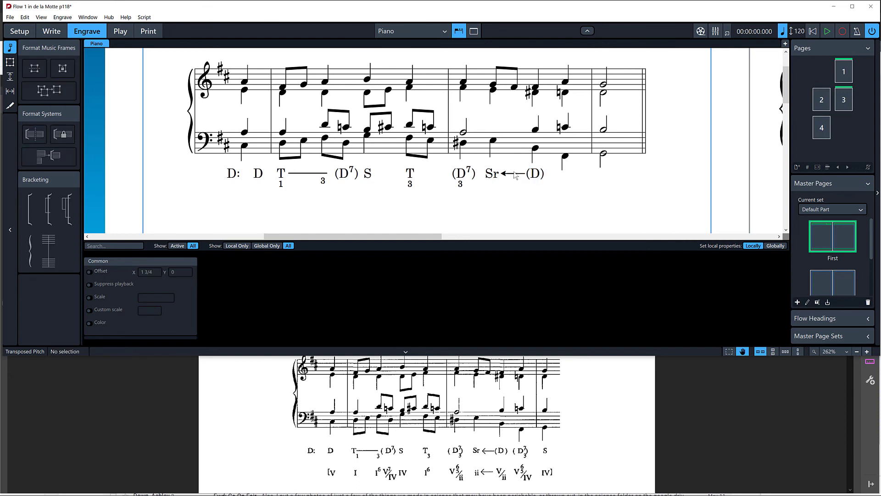
left_click(566, 158)
key("ctrl+2")
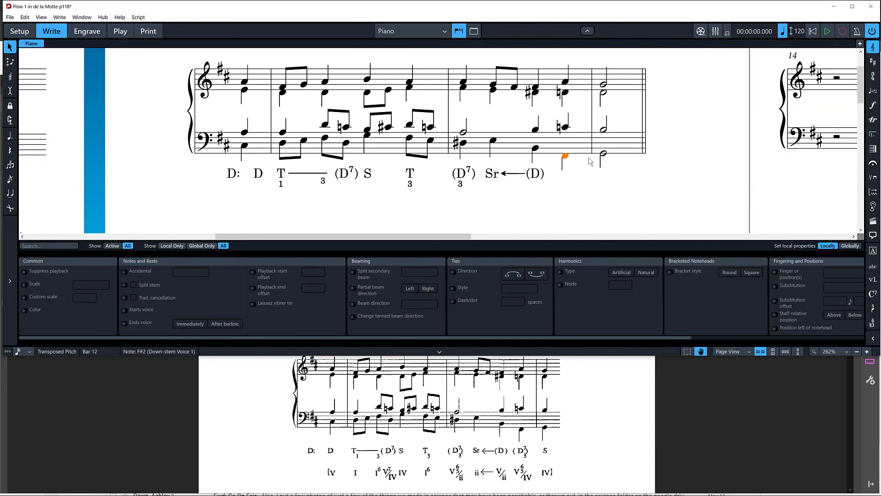
Enter (D⁷) over 3 and a closing S under bar 13
key("shift+f")
type("(")
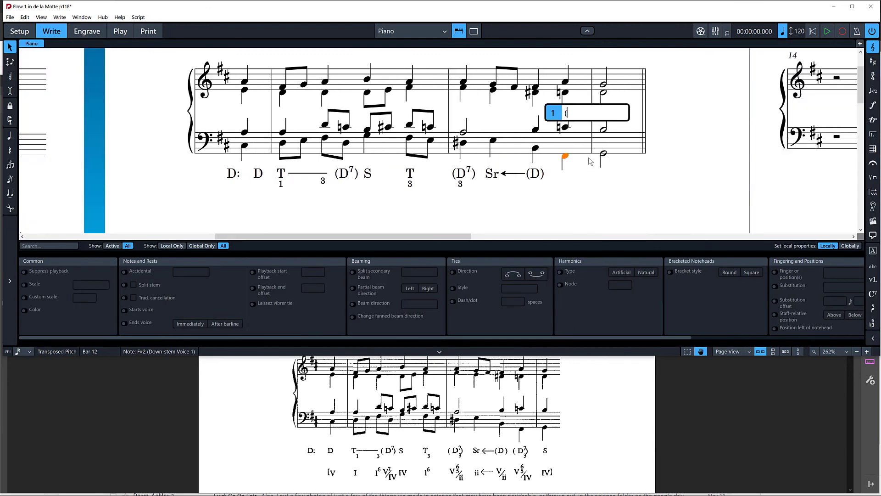
type("&3D7)")
key("space")
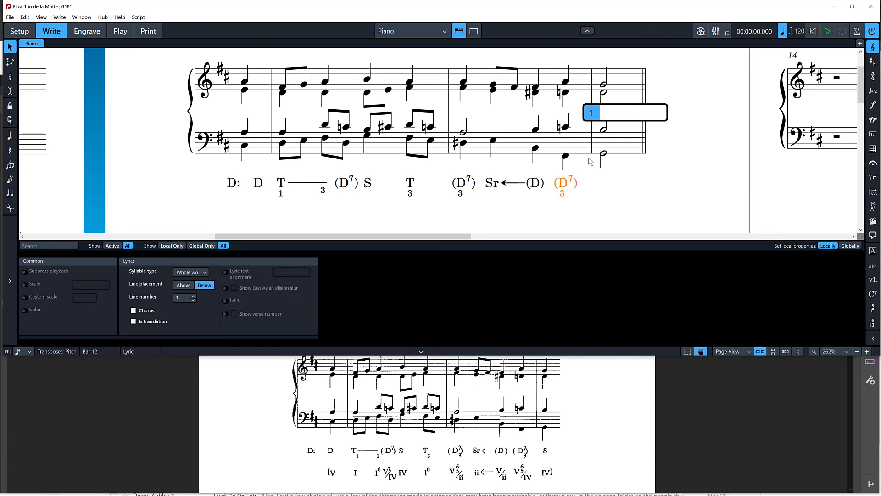
type("S")
key("Return")
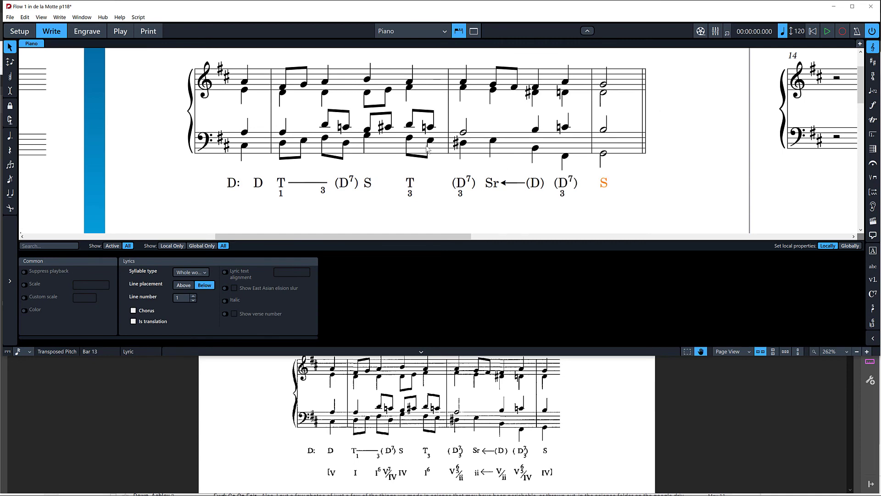
Shift the opening D: and D lyrics left to an X offset of -3
key("ctrl+shift+3")
left_click(259, 186)
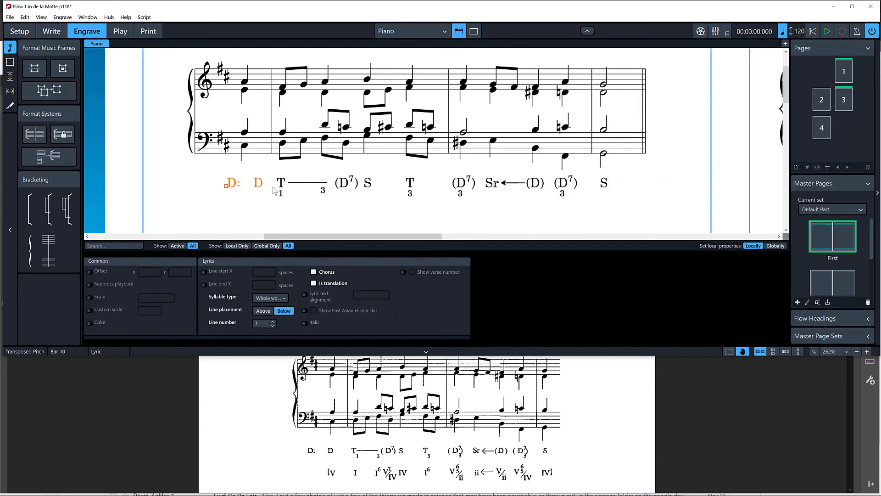
key("ctrl+alt+Left")
key("ctrl+alt+Left")
key("ctrl+alt+Left")
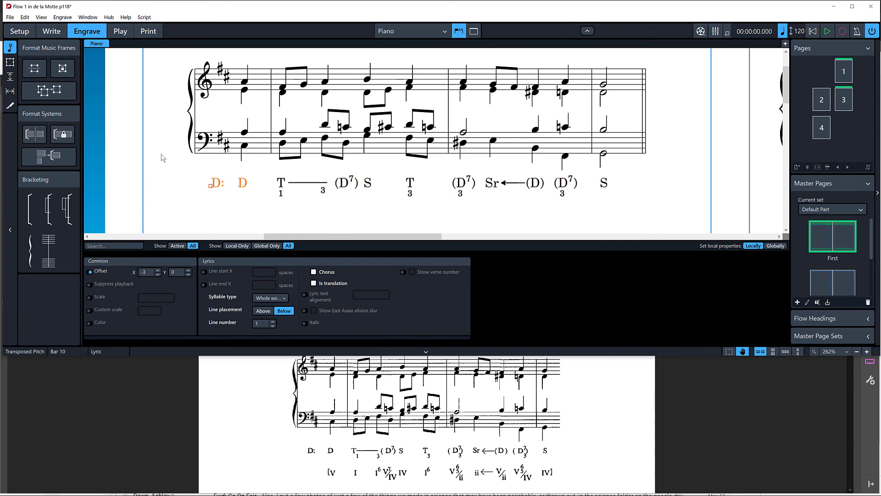
double_click(242, 185)
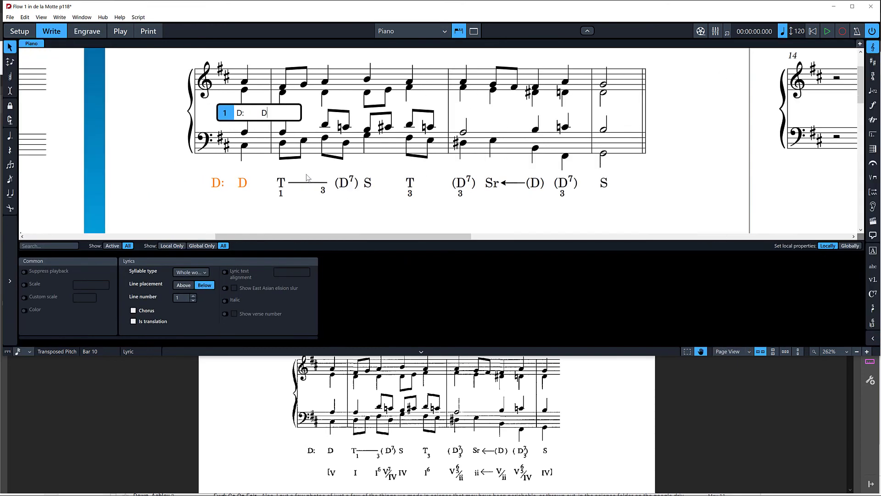
Start lyric line 2 with [V, I, I⁶ and V⁷/IV
key("Down")
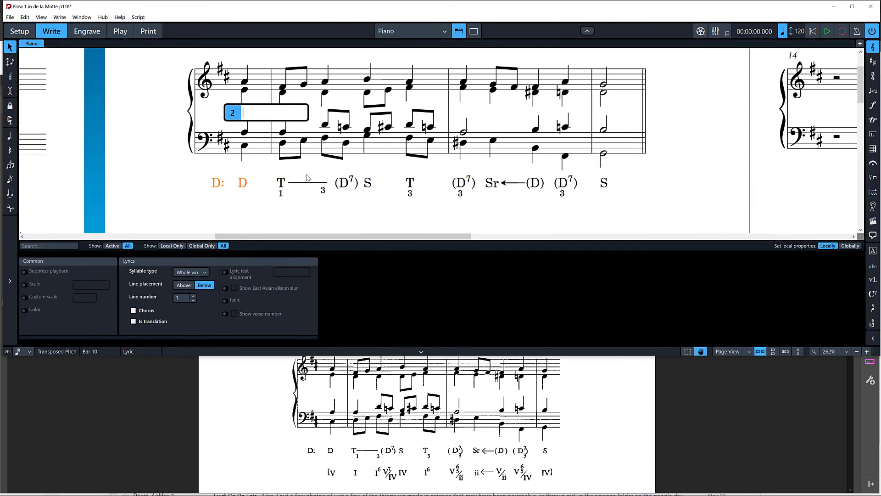
type("[V")
key("space")
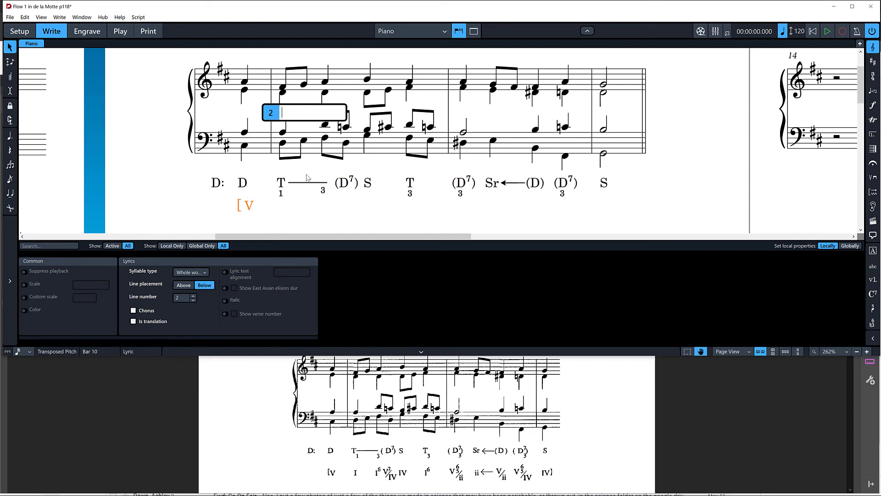
type("I")
key("space")
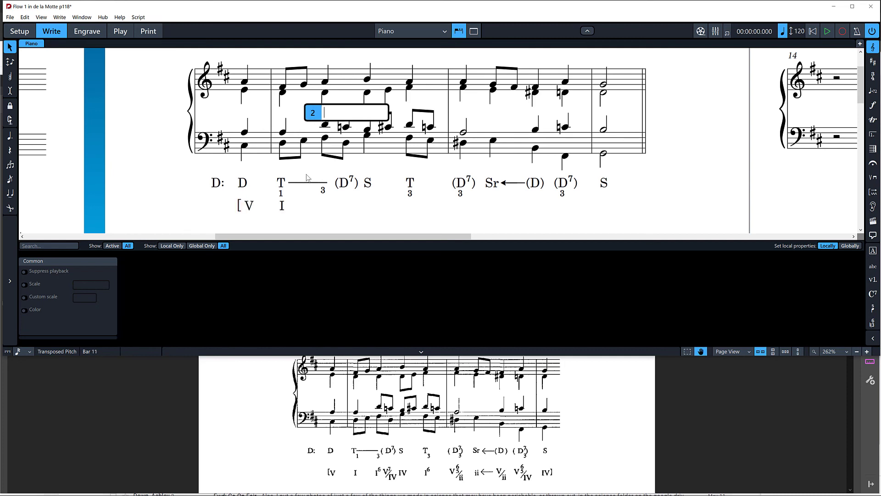
type("I6")
key("space")
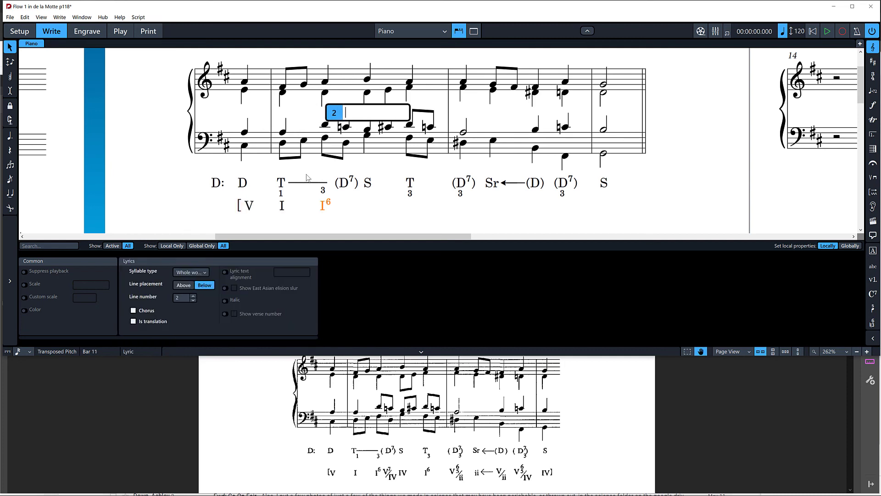
type("V7/IV")
key("space")
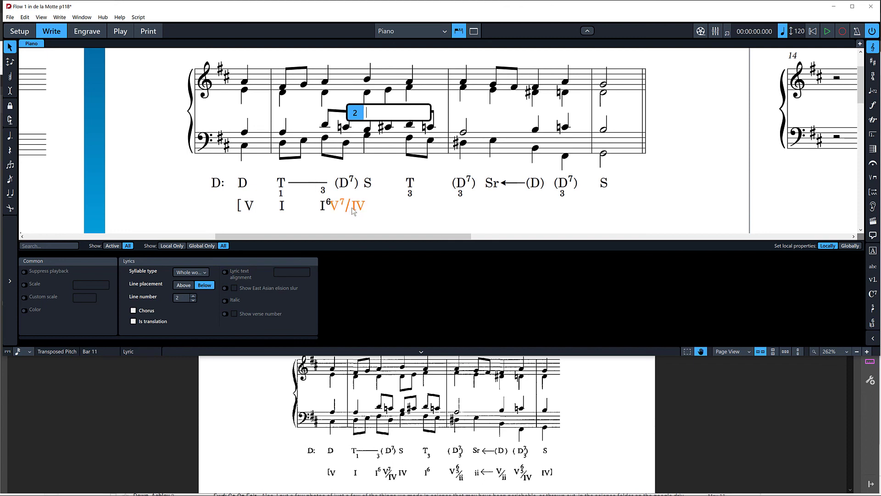
Confirm V⁷/IV, then continue with IV, I⁶ and V⁶₅/ii
key("shift+space")
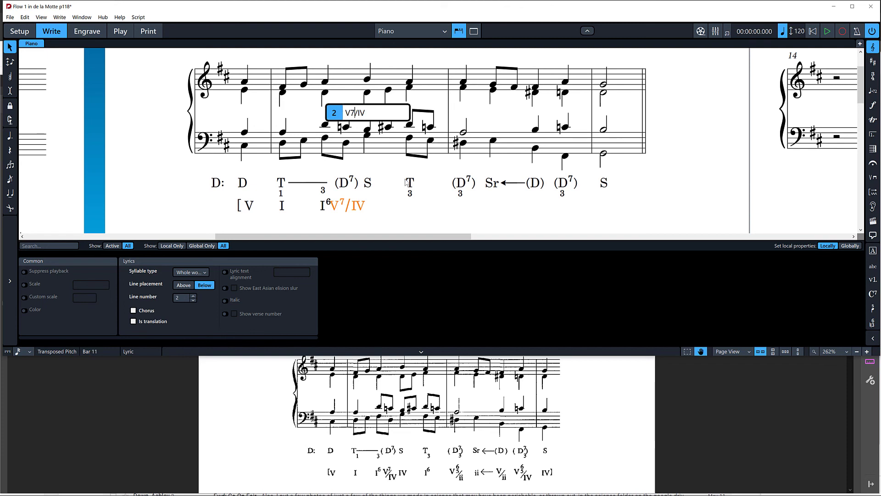
key("Return")
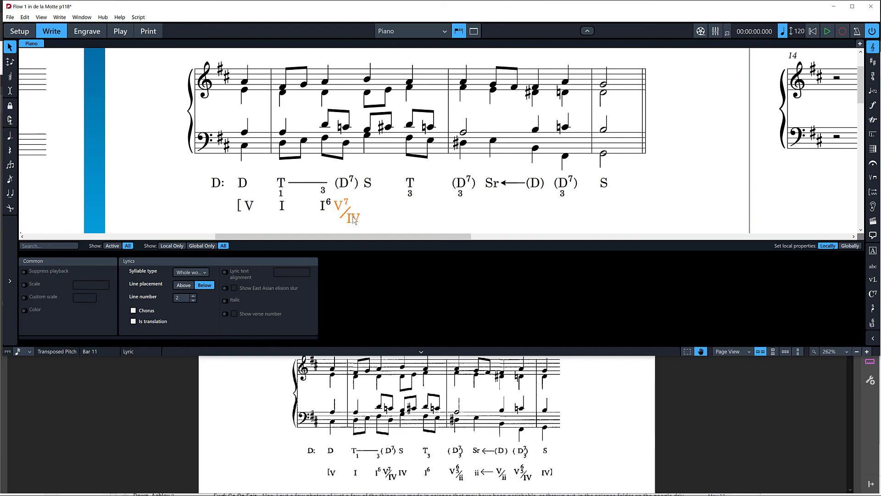
key("shift+l")
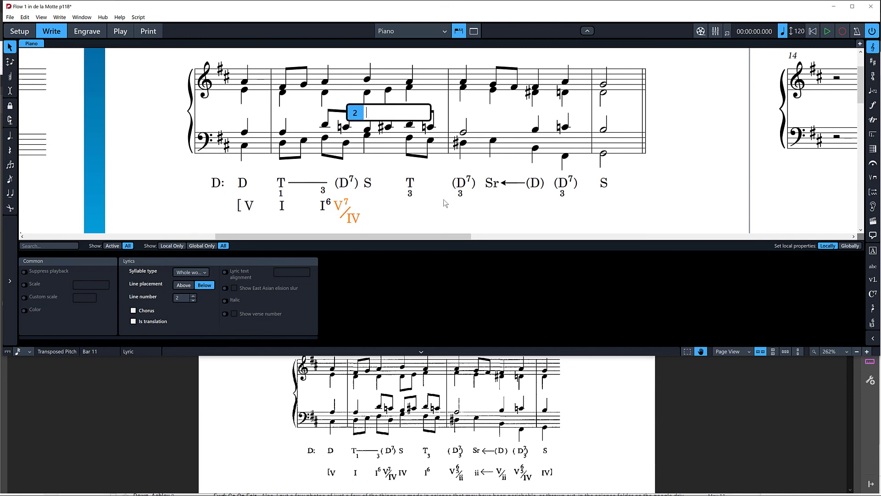
type("IV")
key("space")
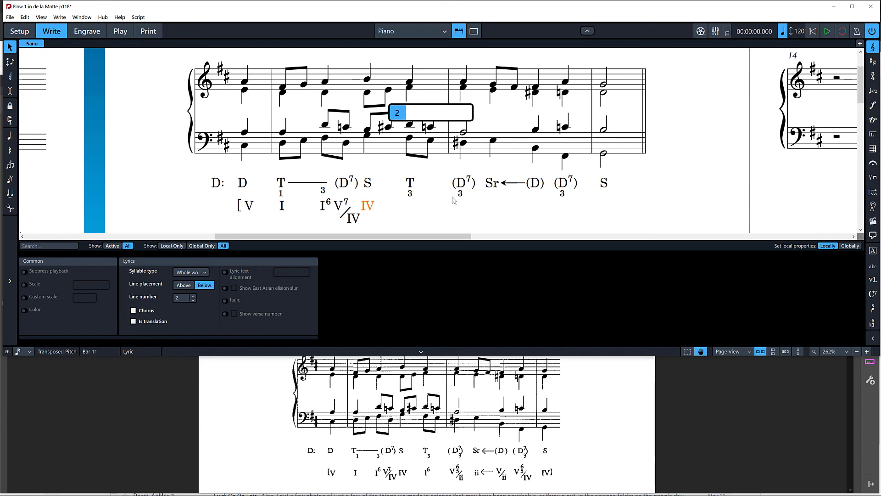
type("I6")
key("space")
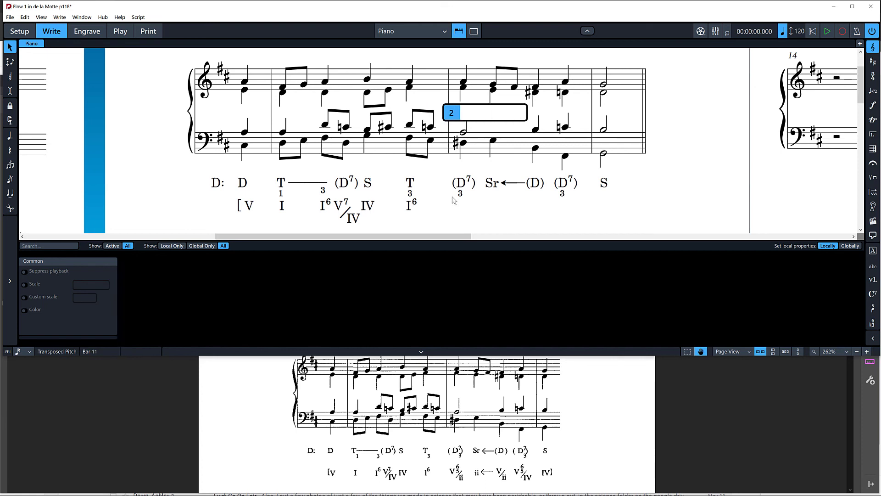
type("V65//ii")
Add ii with a left arrow and V/ii after V⁶₅/ii on line 2
key("space")
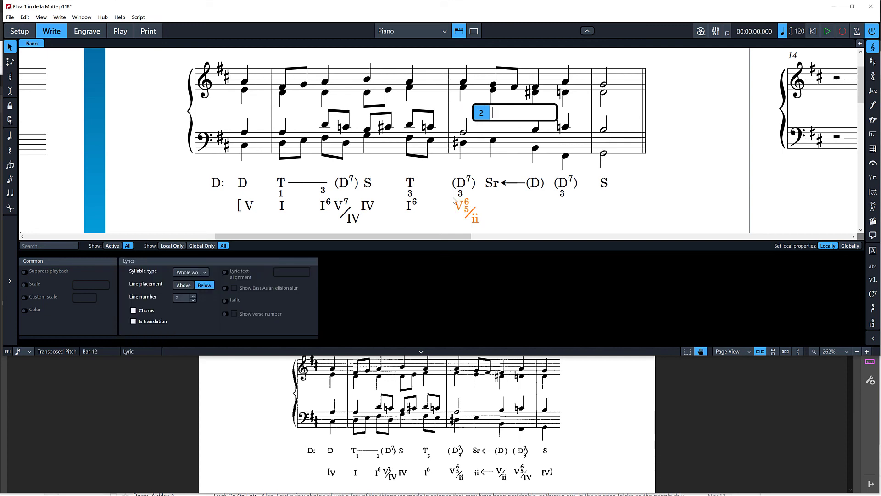
type("ii <??")
key("space")
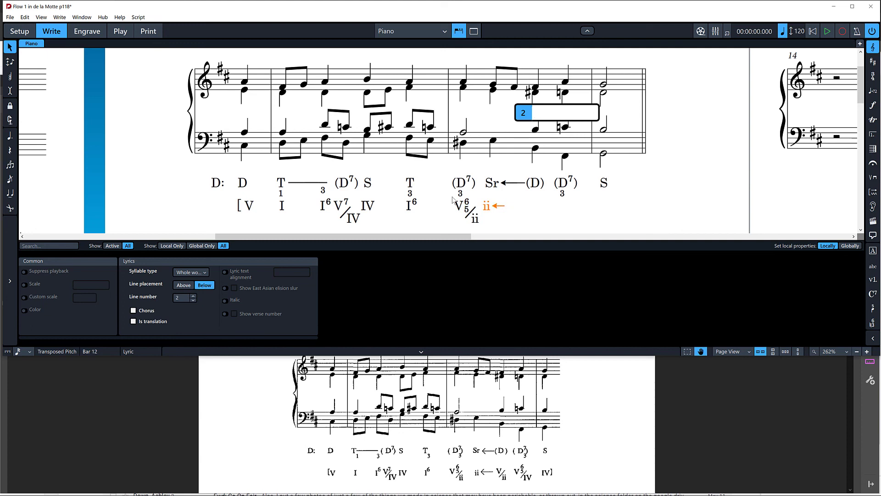
type("V//ii")
key("Home")
type("!??")
key("Return")
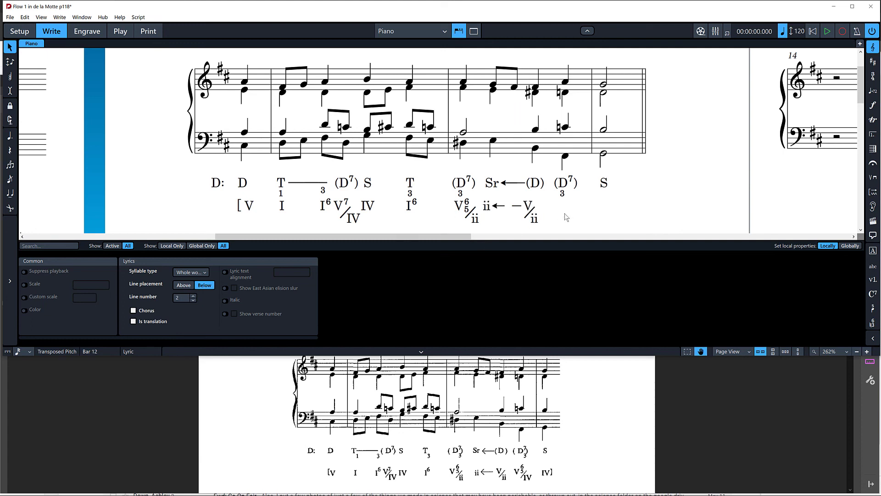
Reopen V/ii without changing it, then switch to Engrave mode
key("Escape")
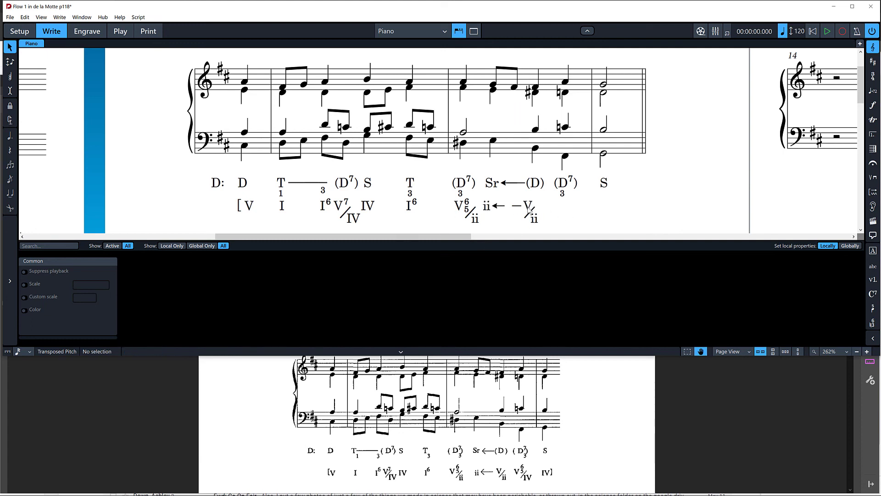
double_click(528, 209)
key("Escape")
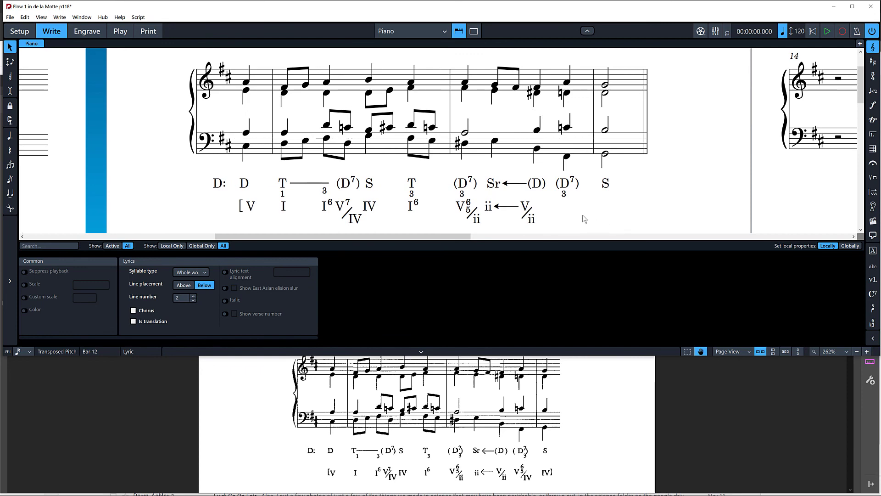
key("Escape")
key("ctrl+3")
Try small nudges on the V/ii and ii lyrics, then check ii in Write mode
left_click(529, 212)
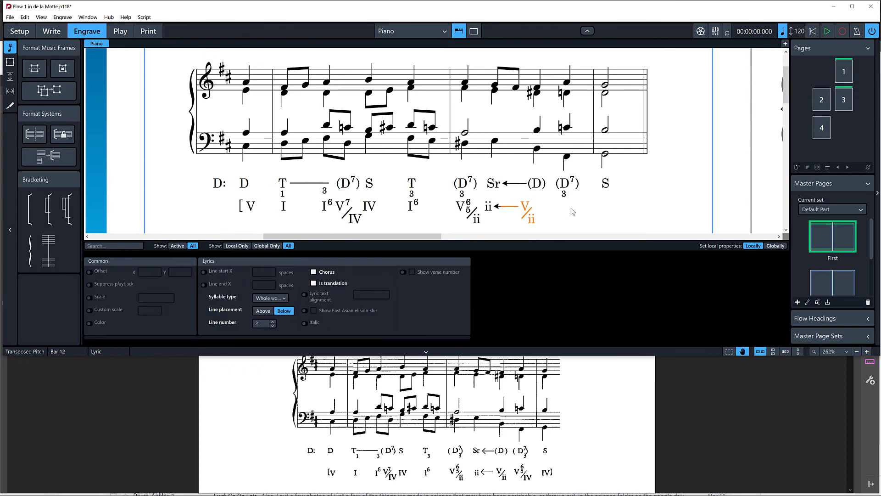
key("ctrl+alt+Right")
key("ctrl+alt+Right")
key("ctrl+alt+Left")
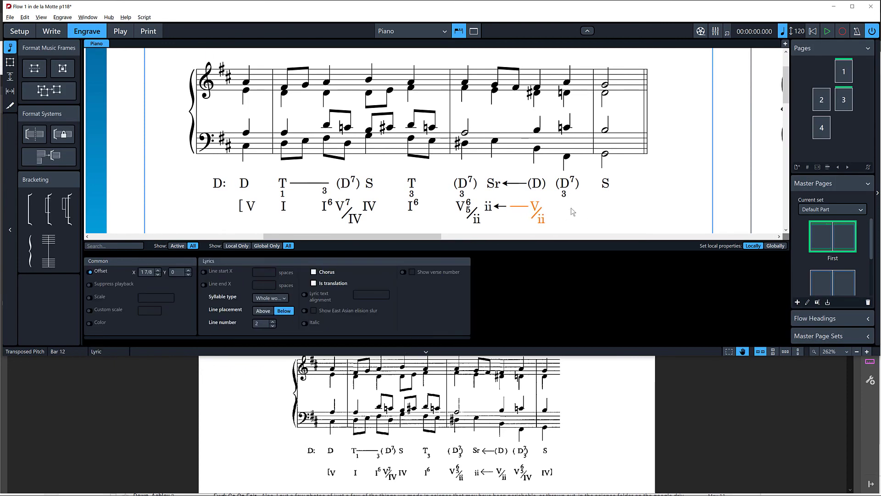
key("Left")
key("Left")
key("alt+Left")
key("ctrl+0")
key("ctrl+2")
key("Return")
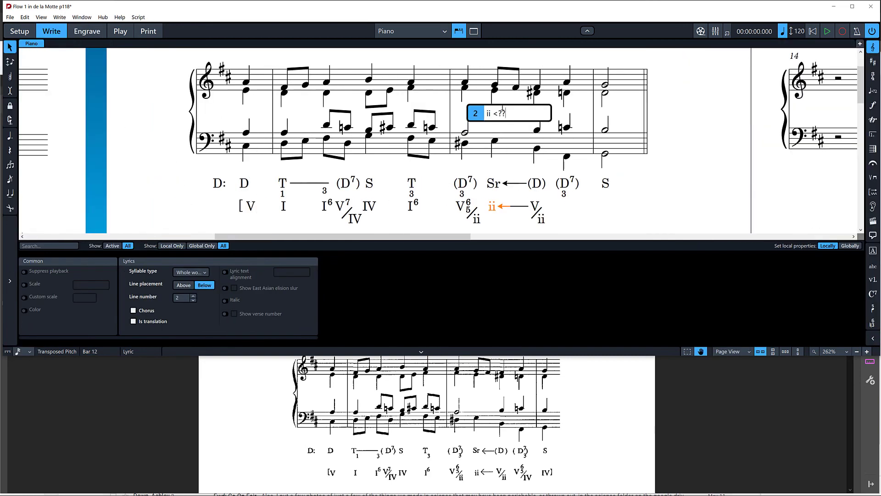
left_click(632, 221)
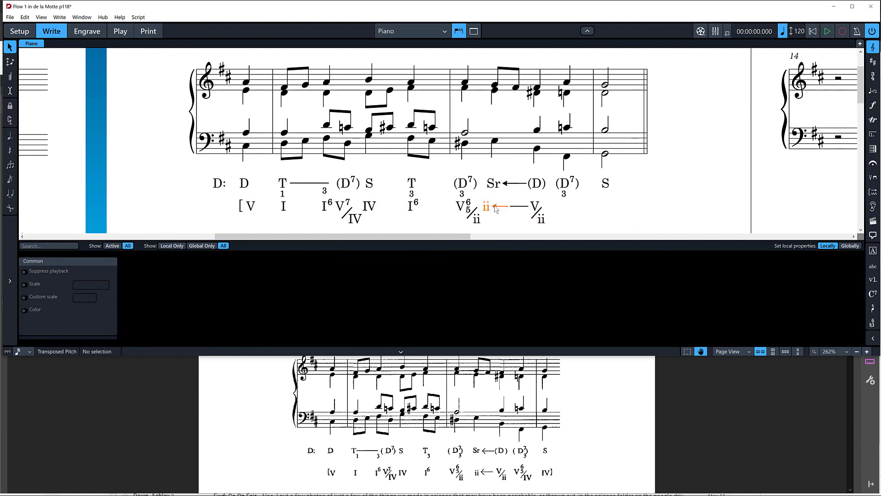
Nudge the ii lyric right to an X offset of 1 3/8
left_click(495, 207)
key("ctrl+3")
key("alt+Right")
key("alt+Right")
key("alt+Right")
key("alt+Right")
key("alt+Right")
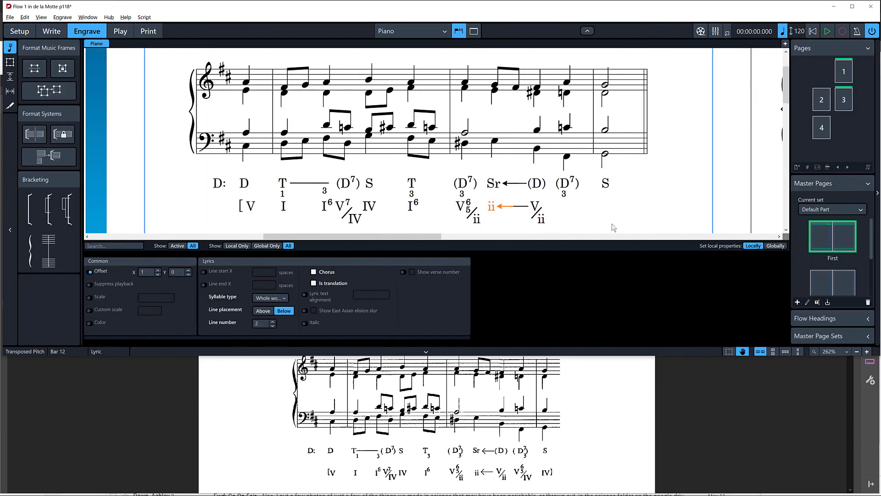
key("alt+Right")
scroll(613, 208, "down", 1)
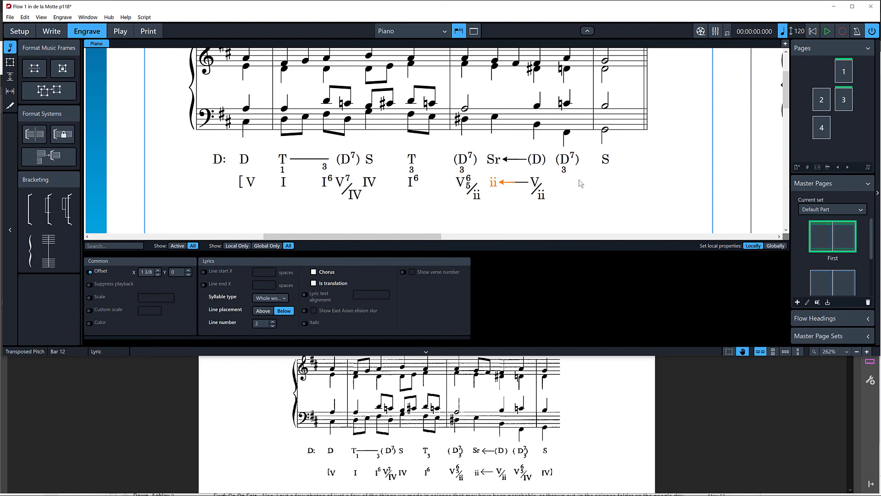
double_click(538, 185)
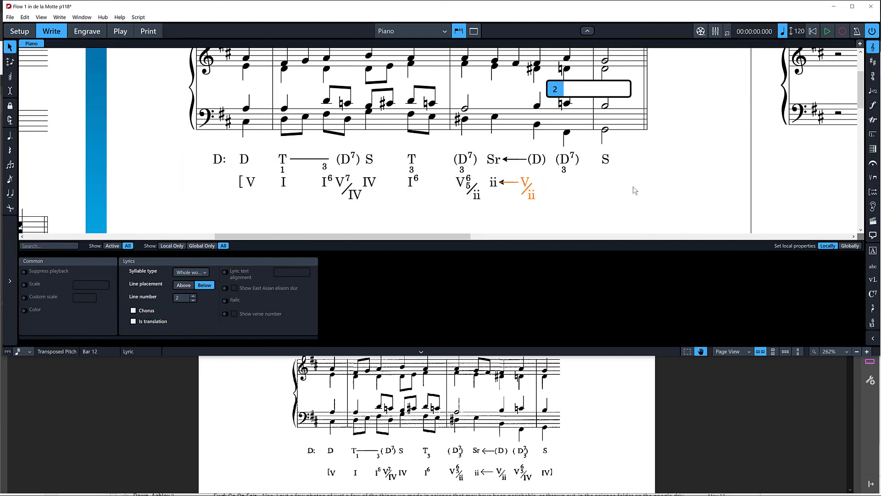
Add V⁶₅/IV and a closing IV ] on line 2 under bar 13
key("Escape")
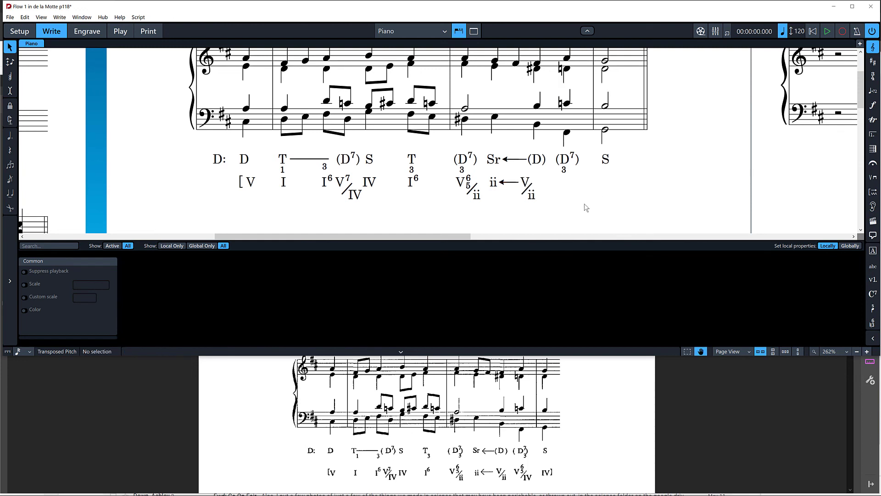
double_click(572, 167)
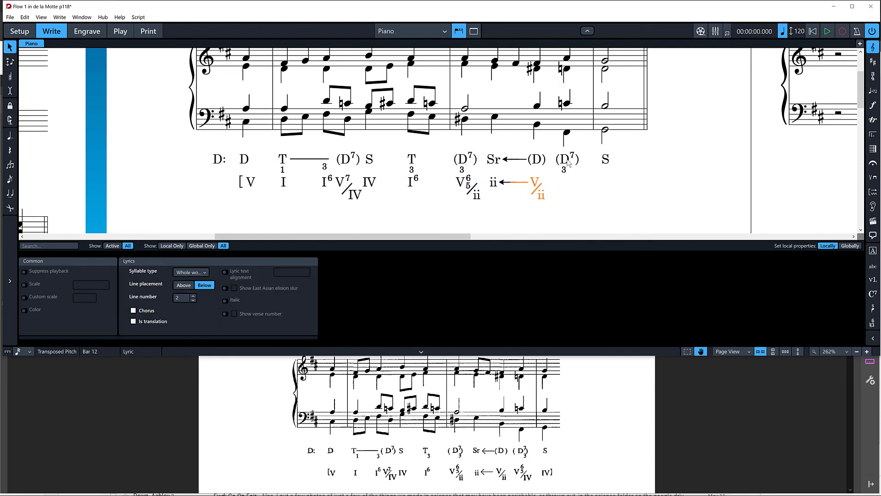
key("Down")
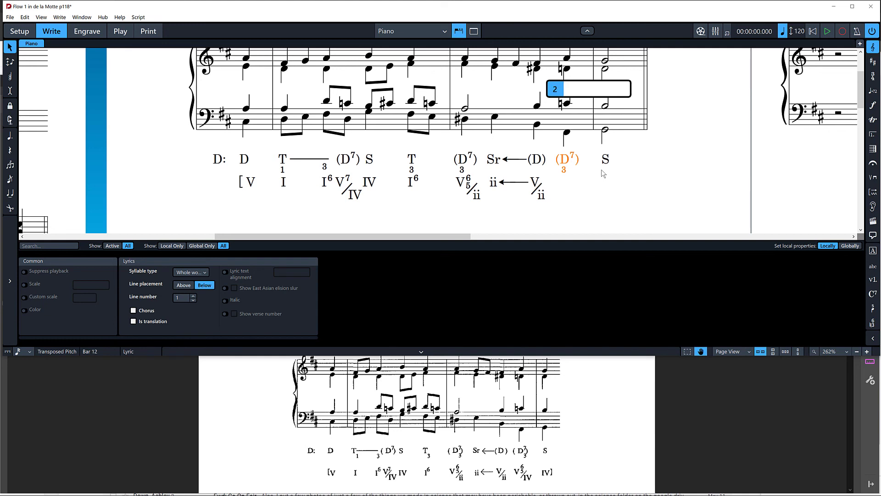
type("V65")
type("/IV")
key("space")
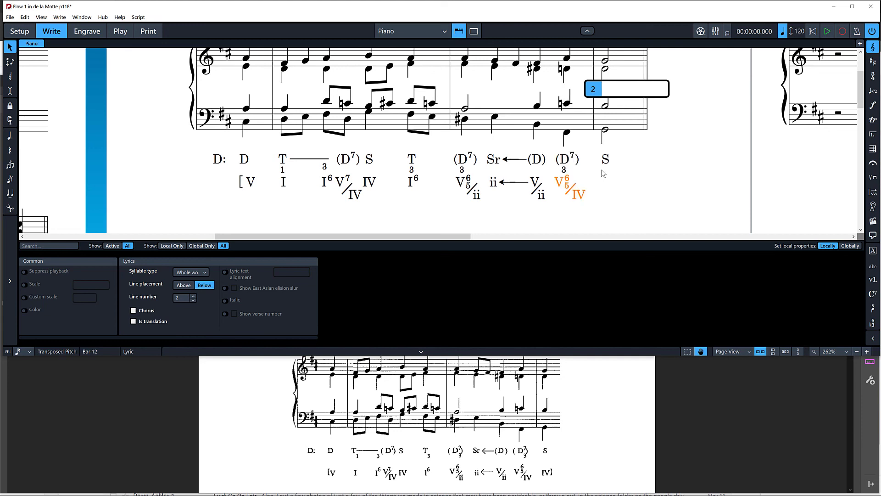
type("IV ]")
key("Escape")
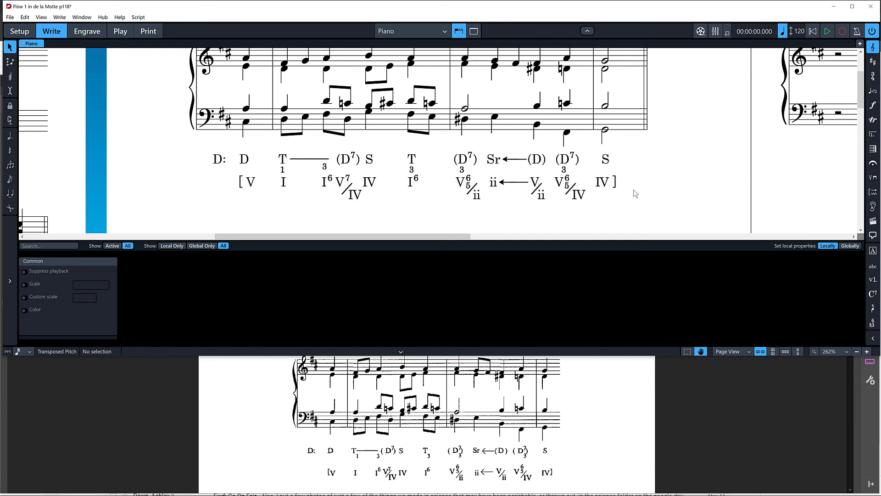
key("ctrl+3")
Nudge the IV lyric after V⁷/IV right to an X offset of 1/4
left_click(350, 182)
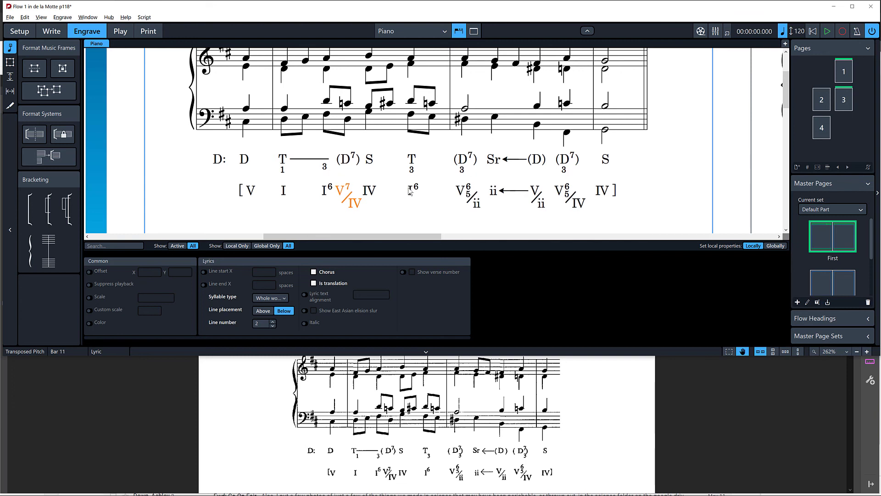
key("Left")
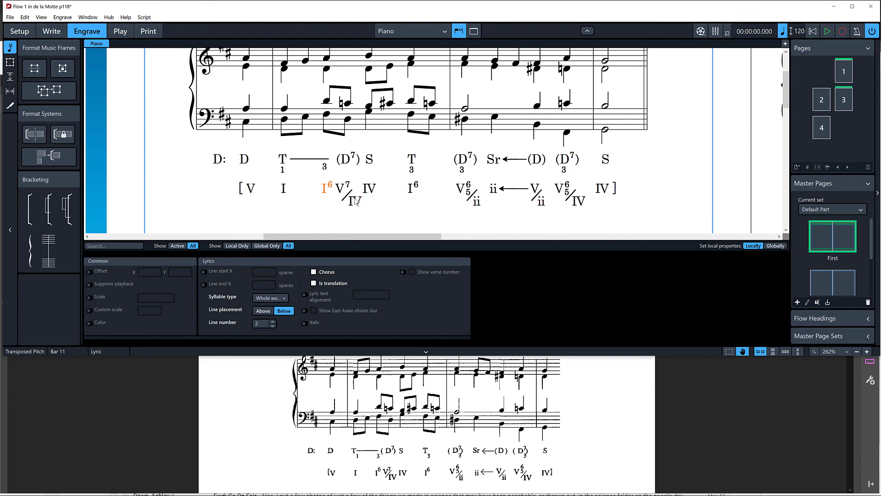
key("Right")
key("Right")
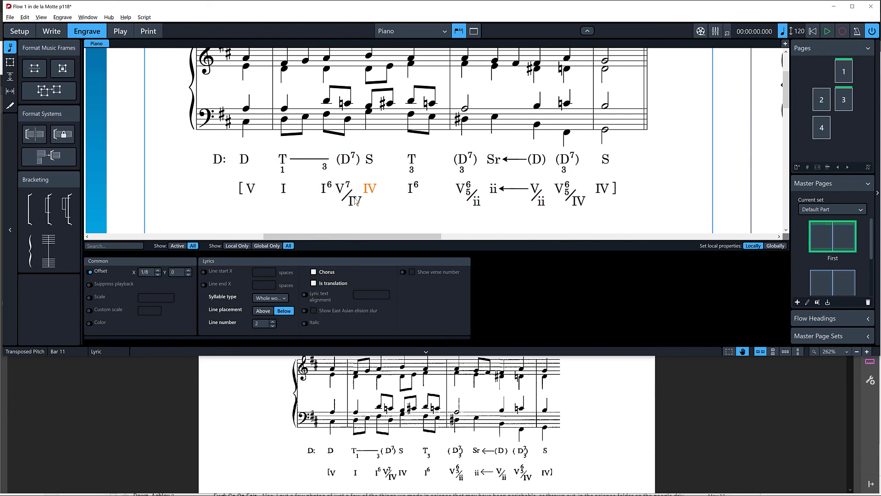
key("Left")
key("Left")
key("Right")
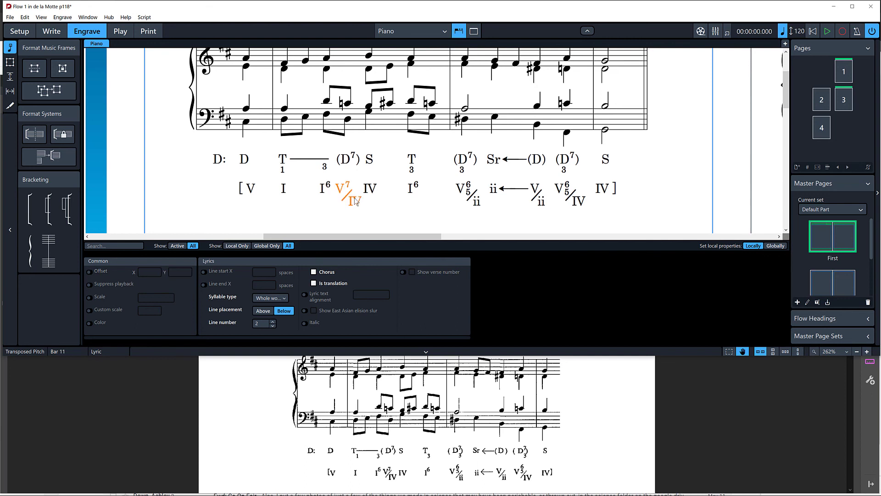
key("Right")
key("alt+Right")
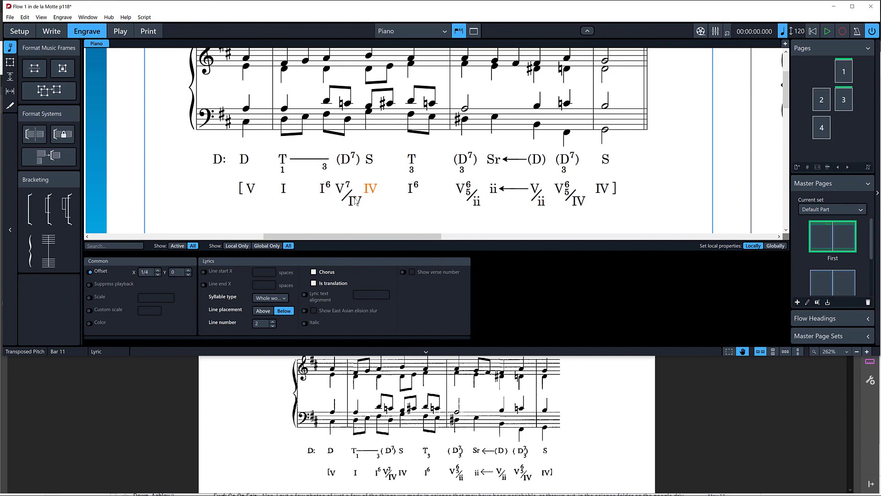
left_click(567, 197)
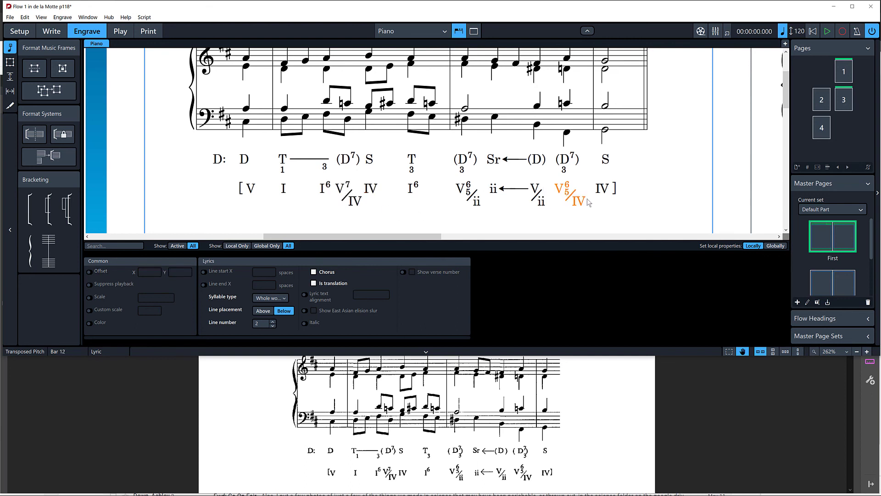
left_click(542, 213)
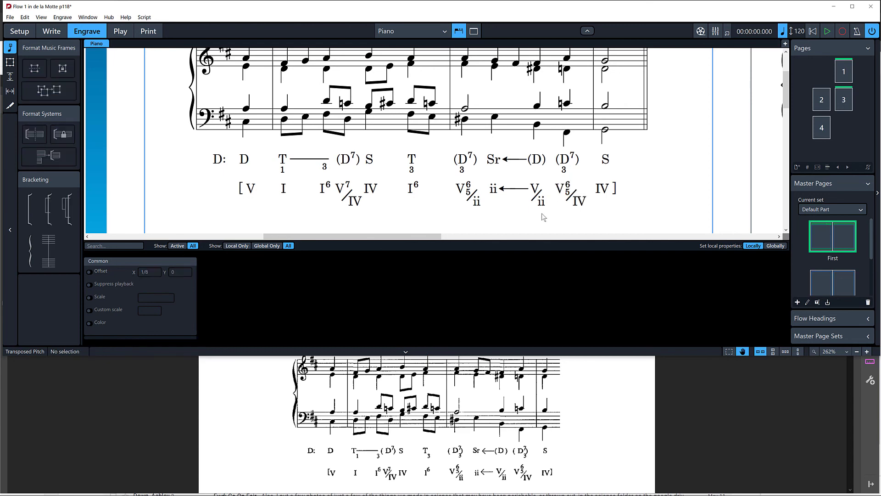
key("ctrl+2")
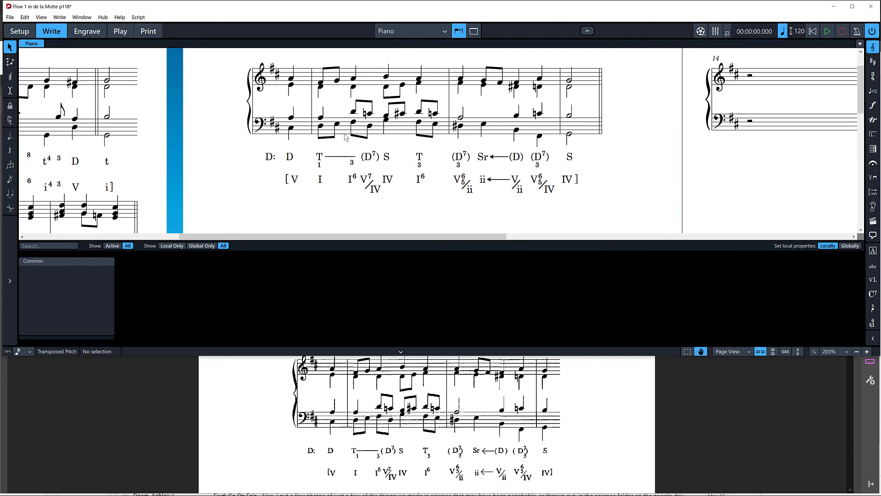
Nudge the opening [V lyric left to an X offset of -1 1/8
key("ctrl+3")
left_click(301, 179)
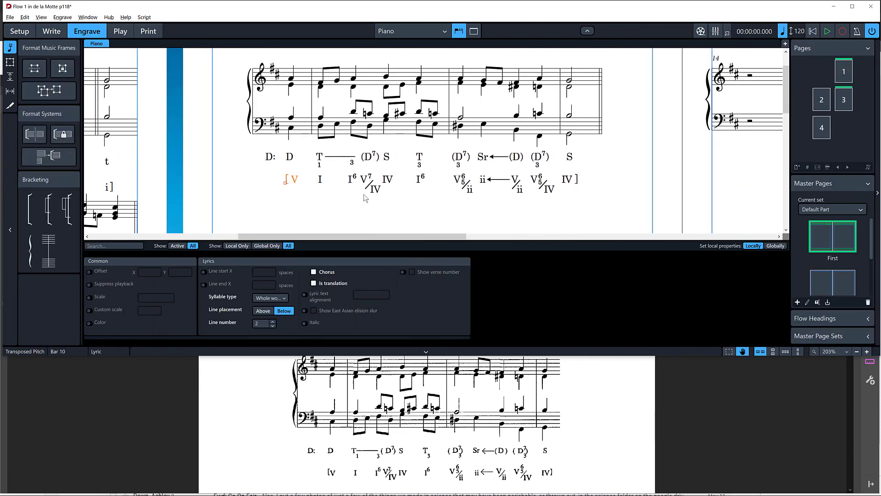
key("ctrl+alt+Left")
left_click(452, 206)
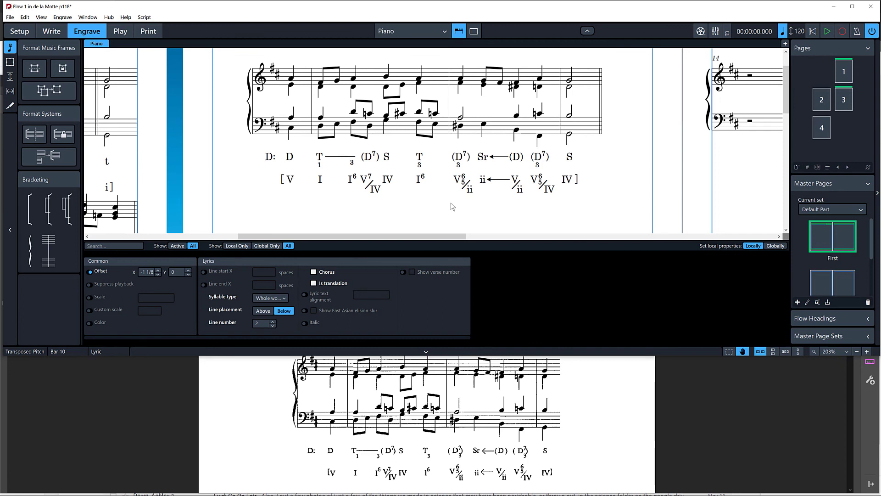
key("ctrl+2")
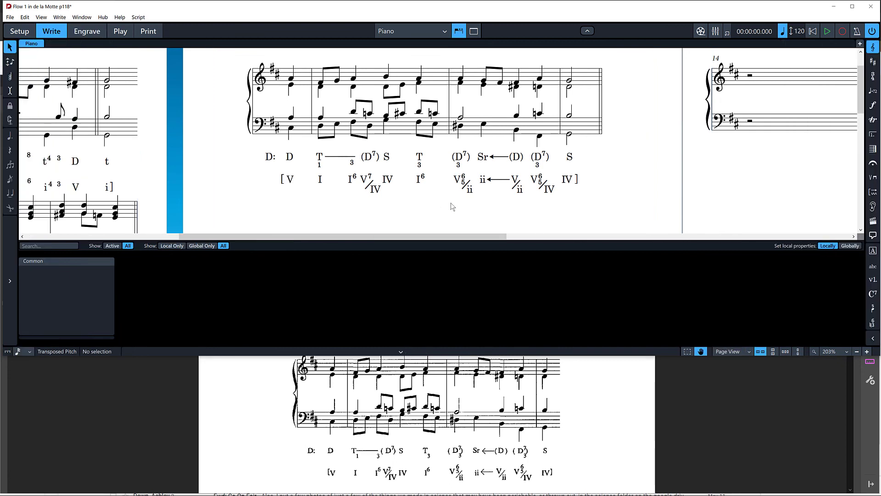